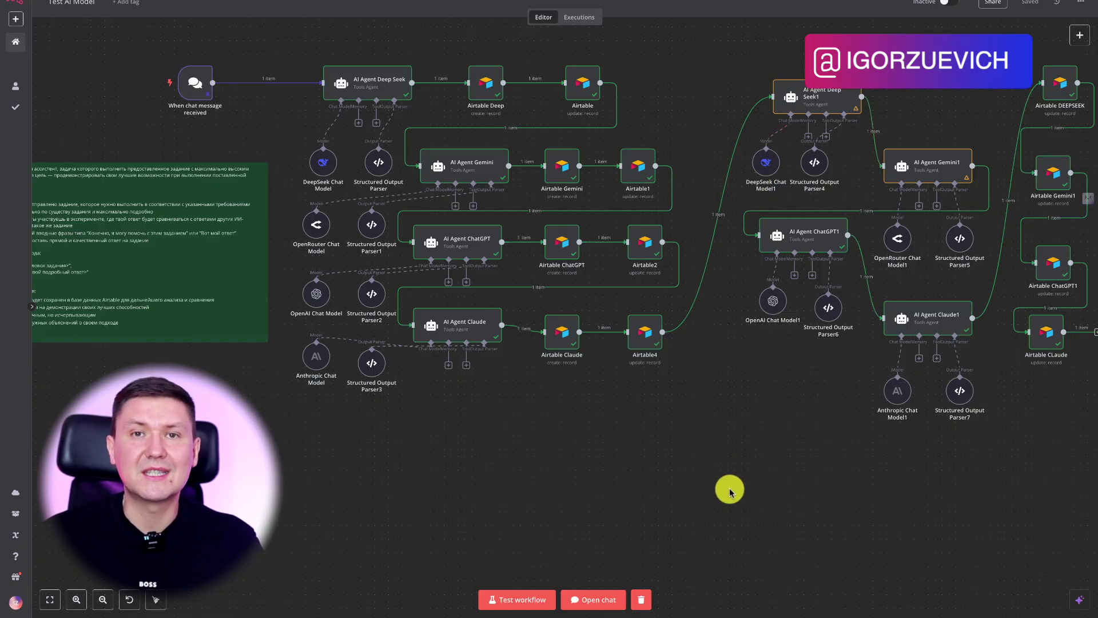
scroll(729, 492, right, 3)
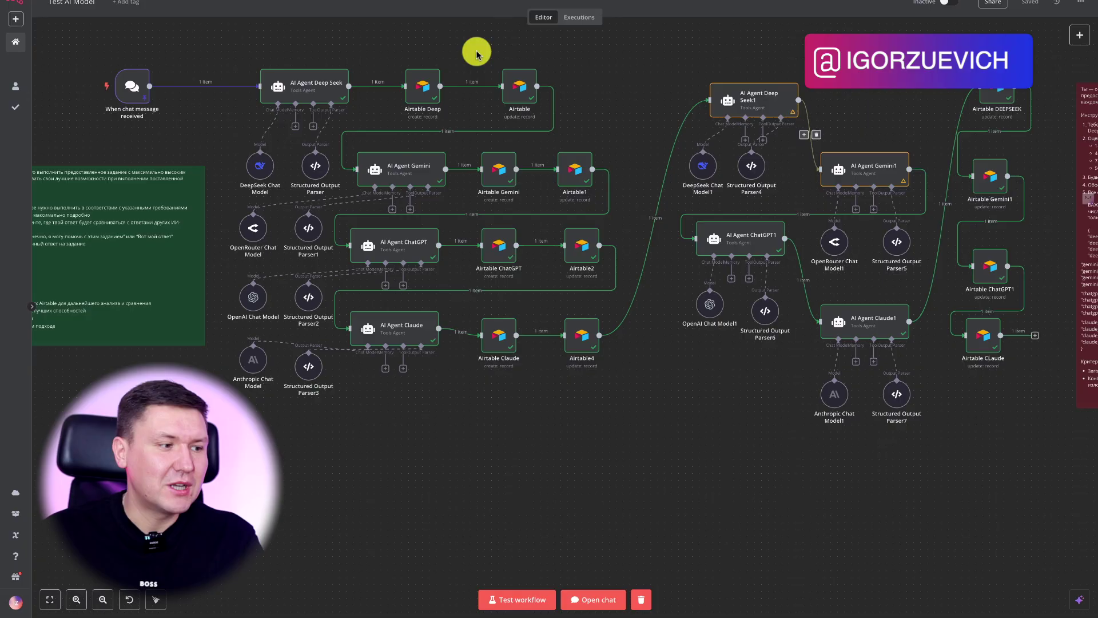
scroll(637, 363, up, 3)
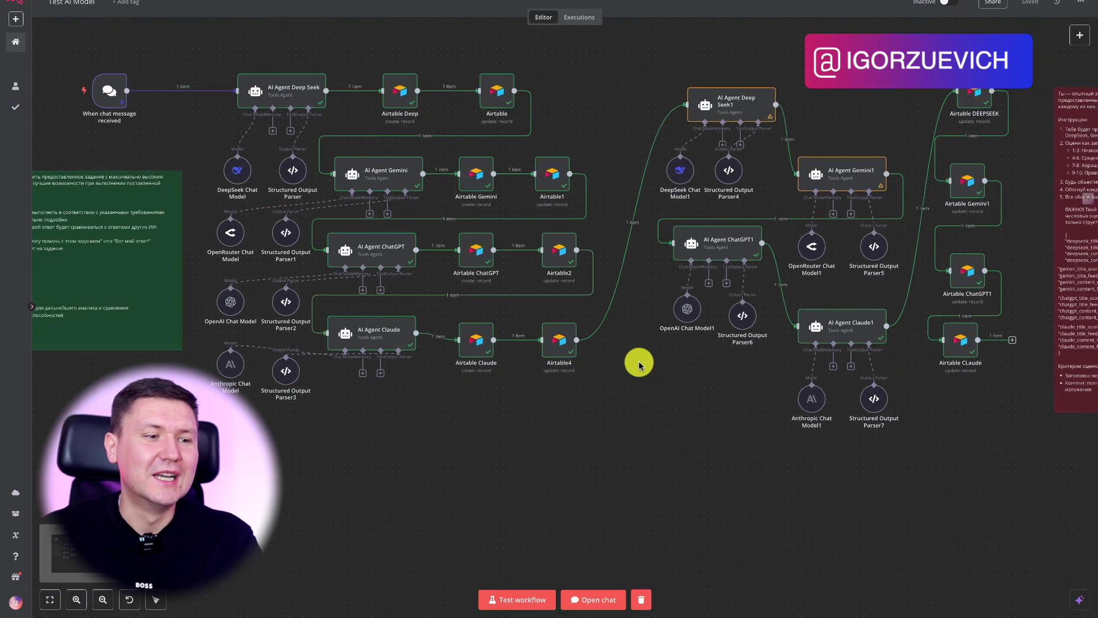
scroll(638, 365, right, 3)
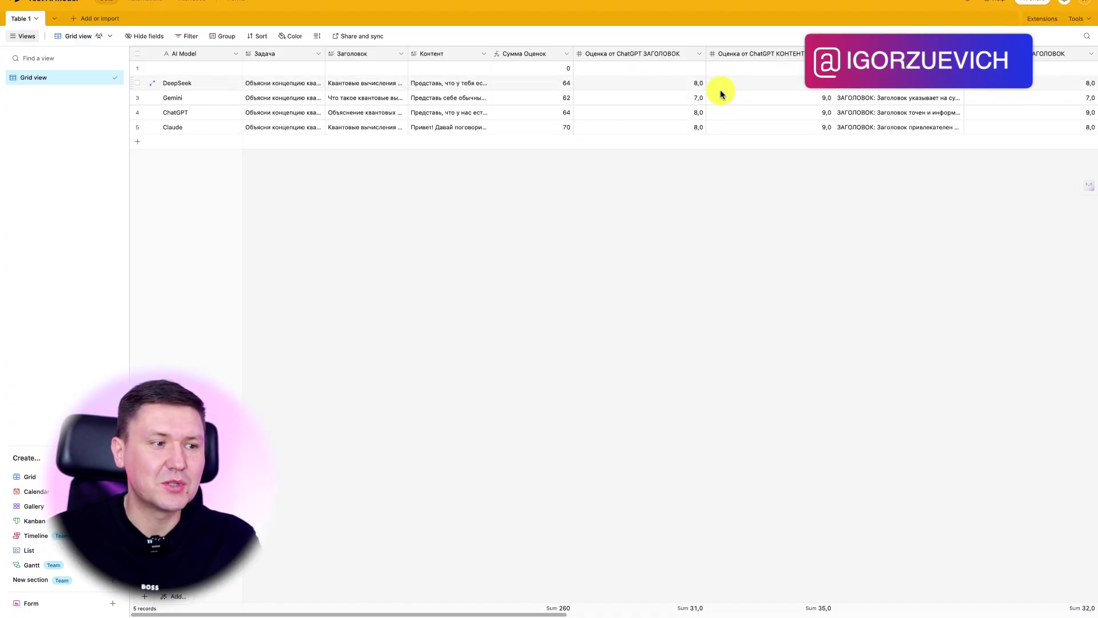
- In the Airtable results table, expand and read ChatGPT's score justification for the DeepSeek record
scroll(620, 95, right, 3)
scroll(622, 96, right, 3)
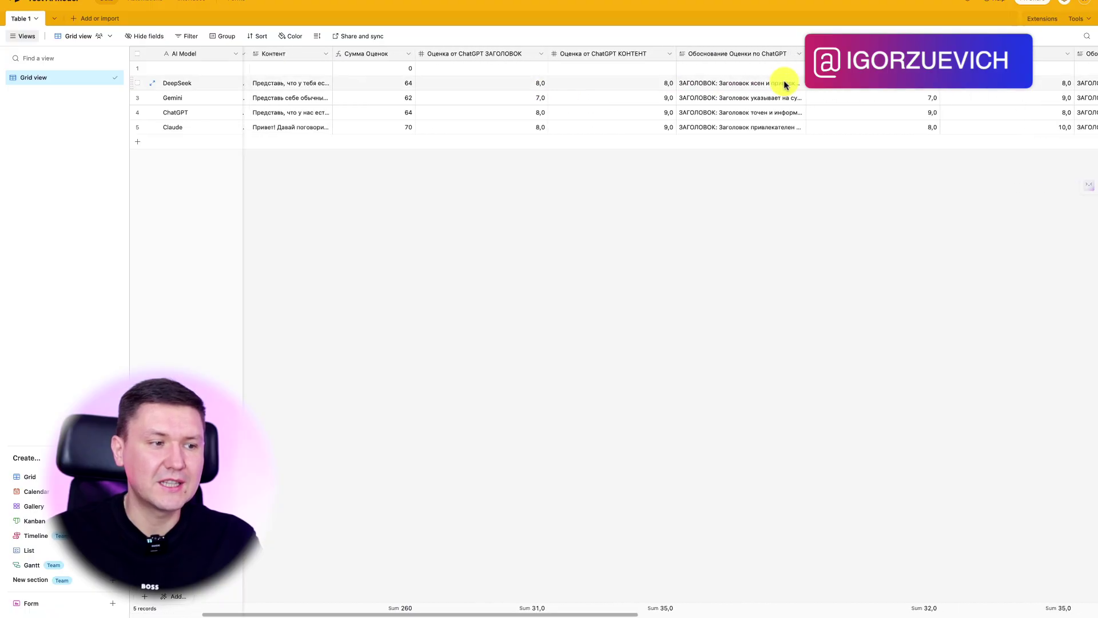
click(794, 86)
click(799, 81)
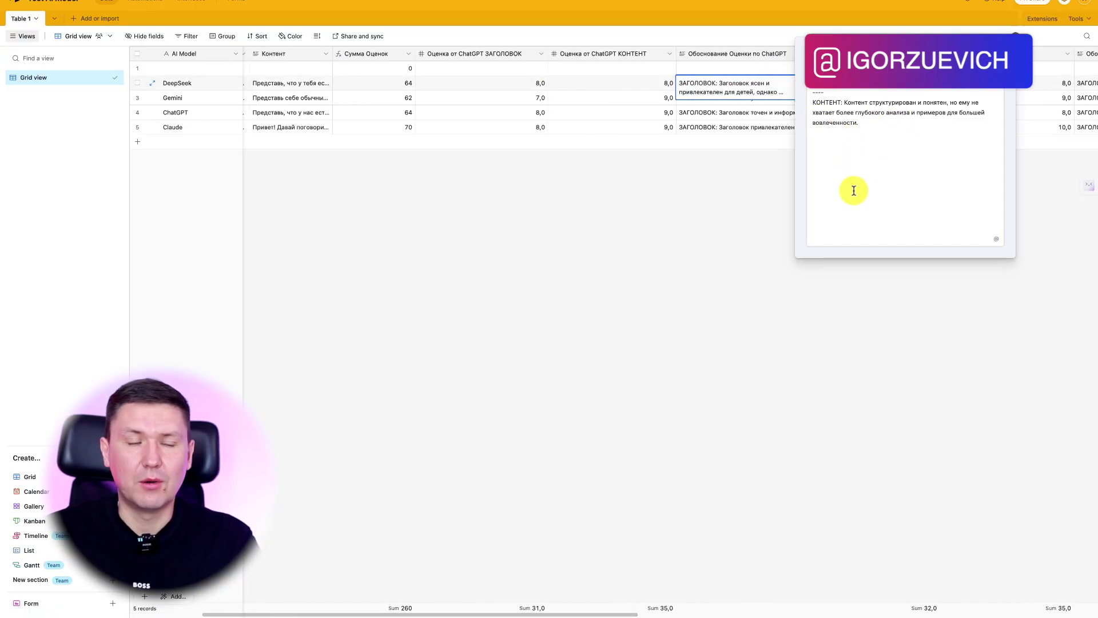
scroll(716, 214, right, 2)
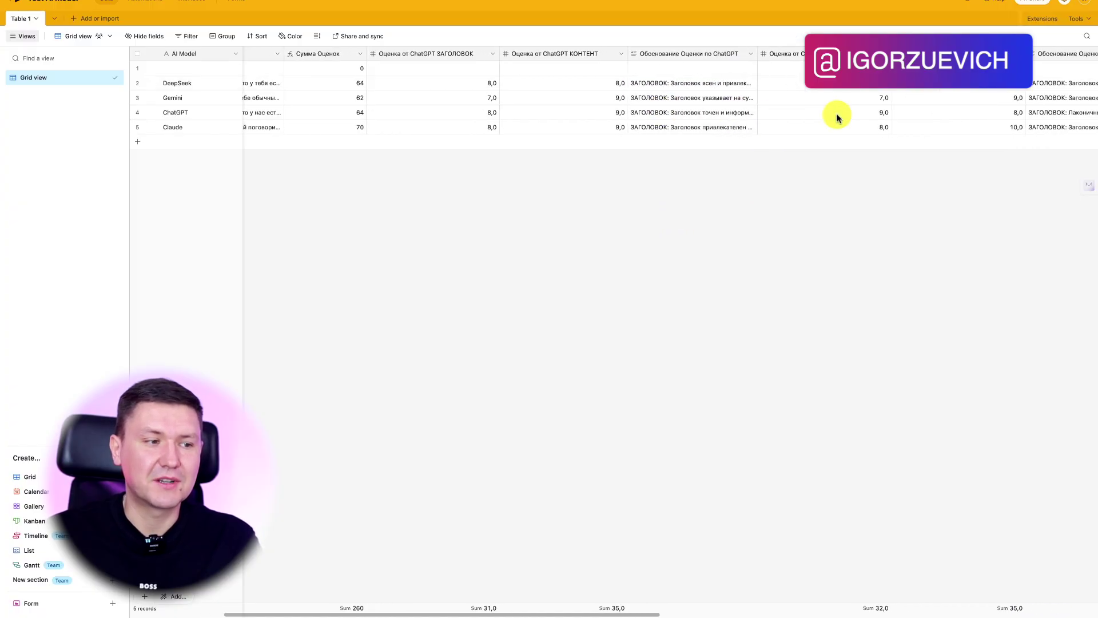
- Review the Claude, Gemini and DeepSeek score and justification columns, and return to the ChatGPT score columns
scroll(836, 118, right, 10)
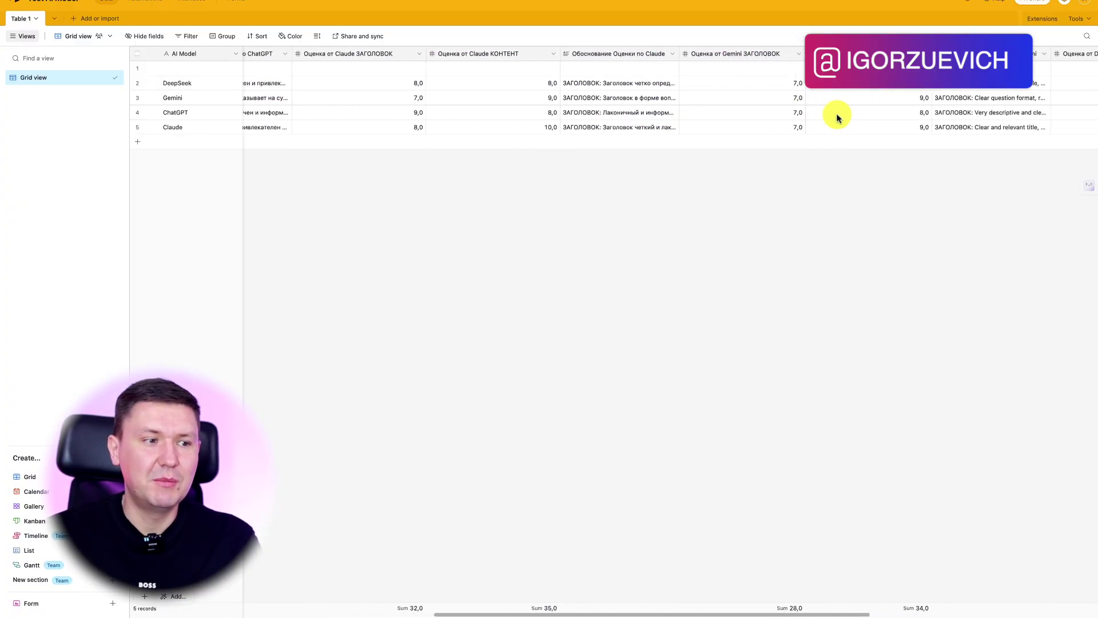
scroll(836, 119, right, 10)
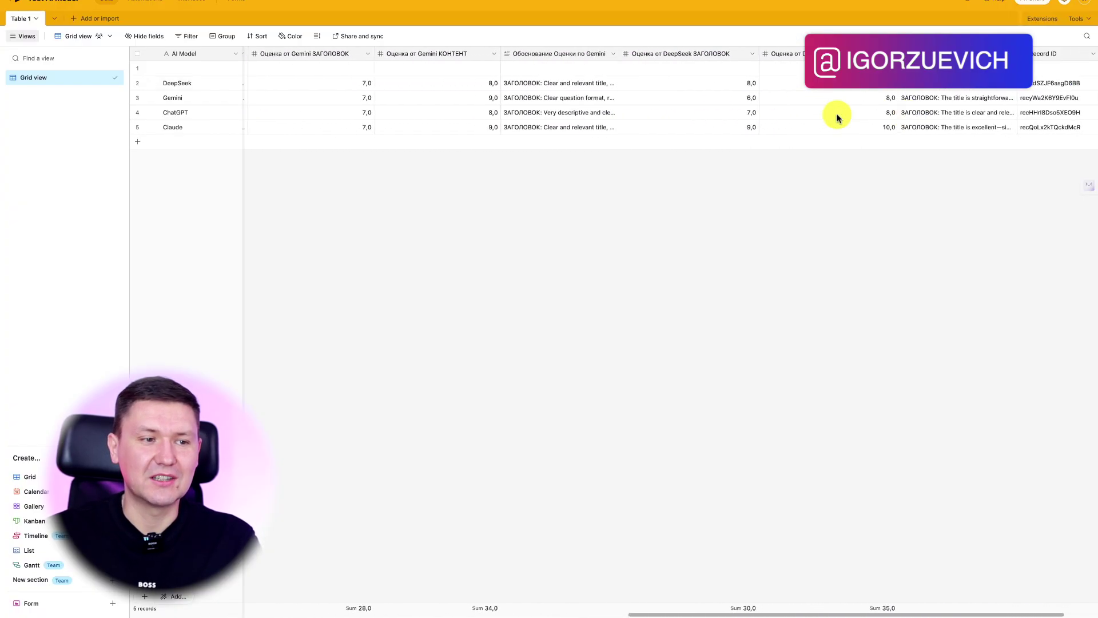
scroll(836, 119, left, 20)
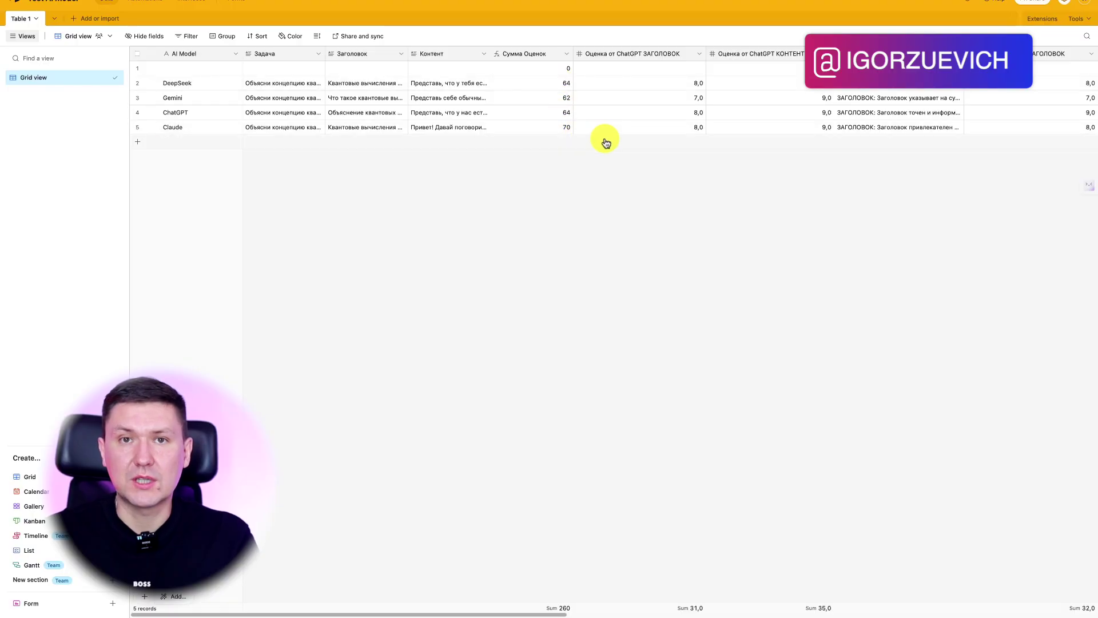
scroll(438, 123, right, 2)
scroll(438, 123, right, 2)
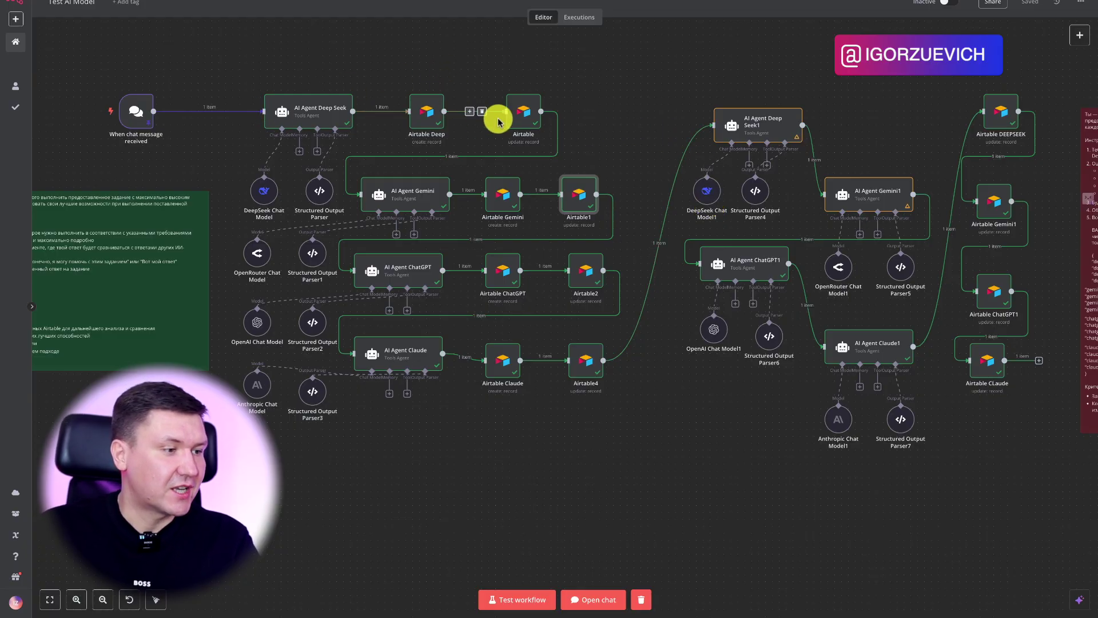
- Switch to the n8n workflow and inspect the model options of the DeepSeek Chat Model node
scroll(634, 155, left, 3)
scroll(636, 157, down, 1)
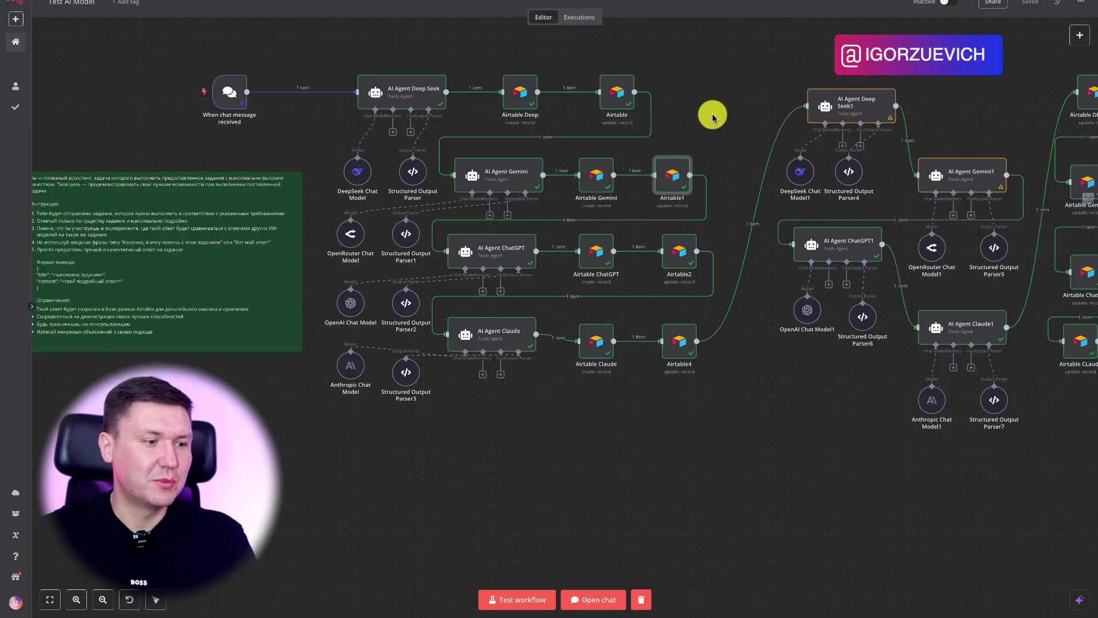
scroll(589, 443, up, 2)
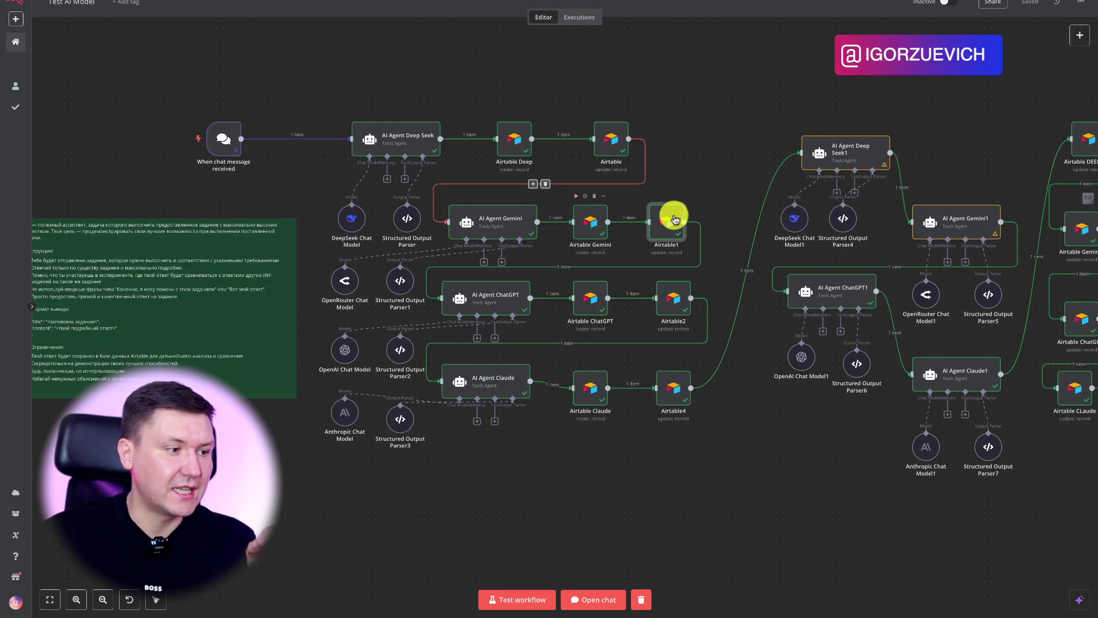
scroll(798, 474, up, 3)
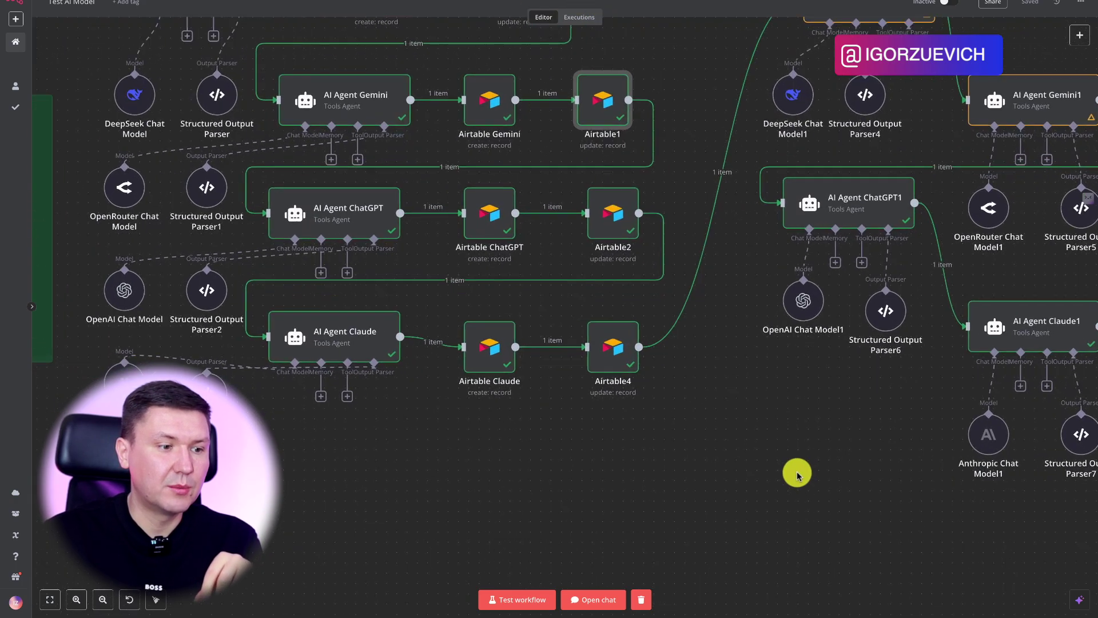
scroll(798, 474, up, 2)
scroll(798, 475, left, 6)
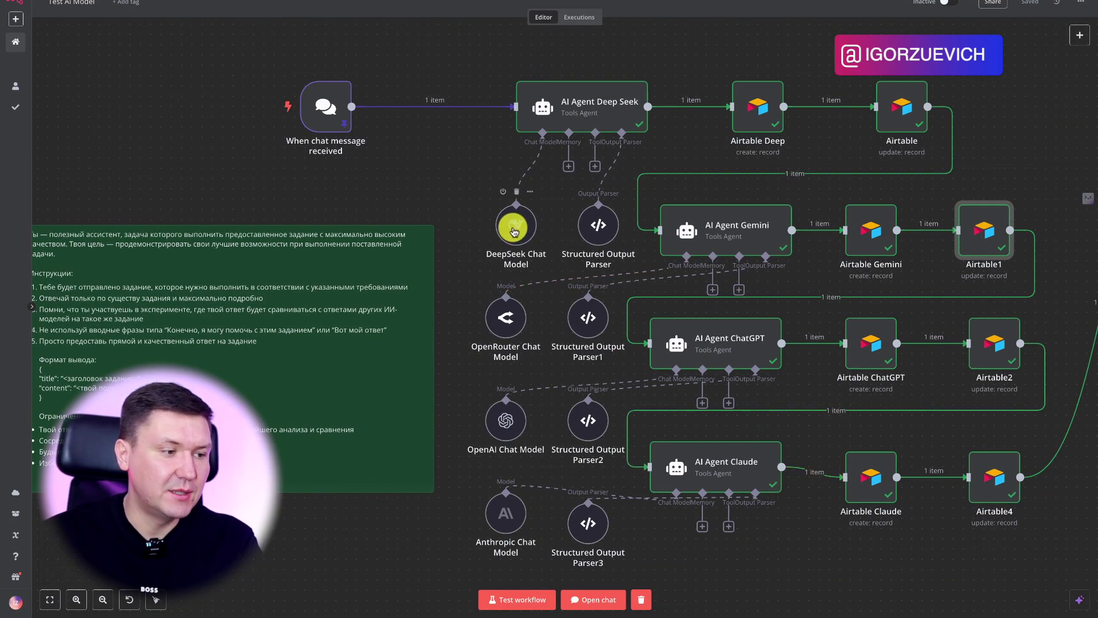
double_click(515, 225)
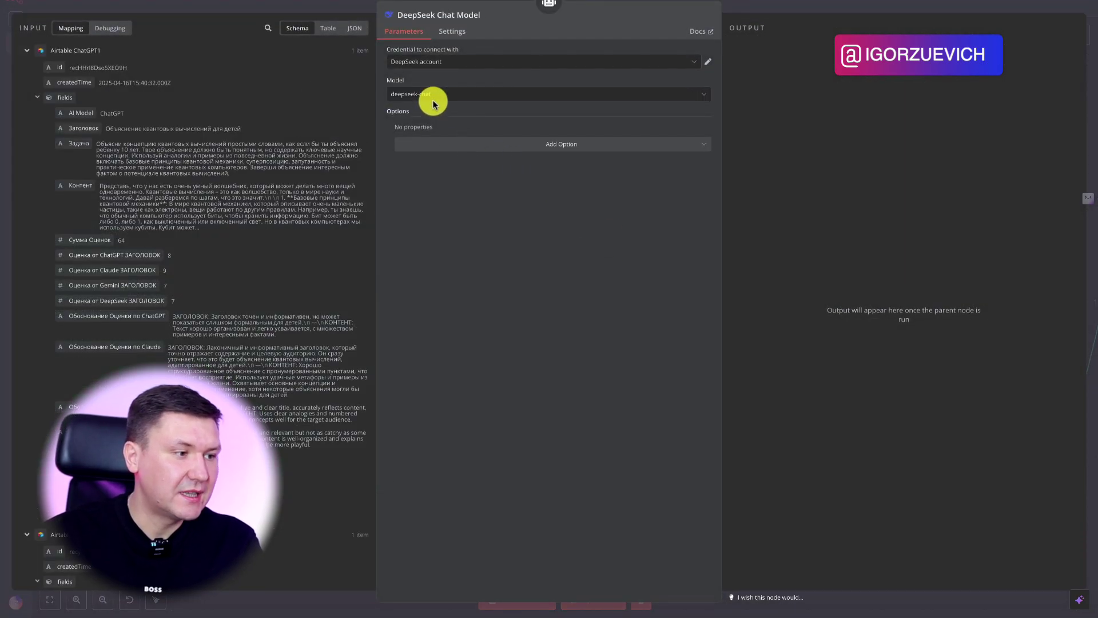
click(452, 94)
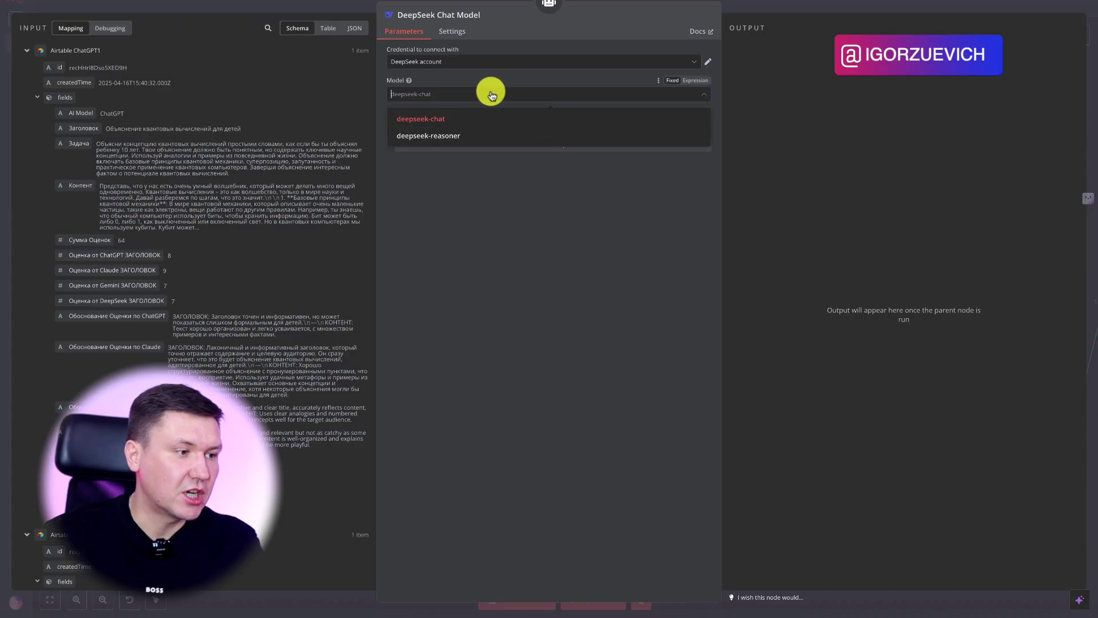
click(755, 5)
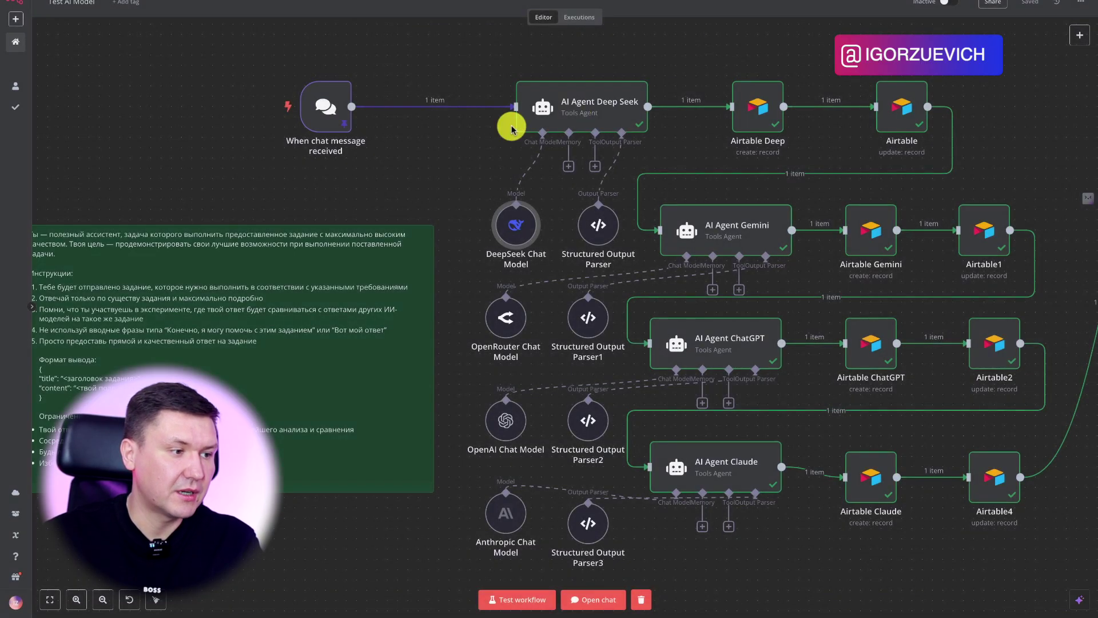
- Check the model set in the OpenRouter Chat Model node and view the Gemini 2.5 Pro Preview page on OpenRouter
double_click(522, 329)
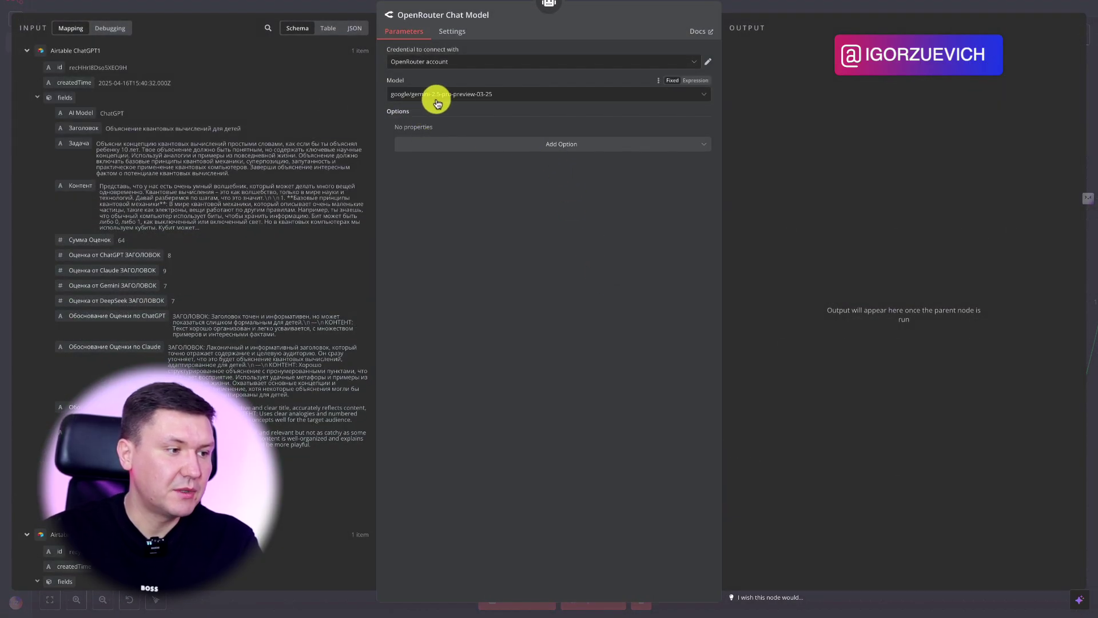
click(785, 3)
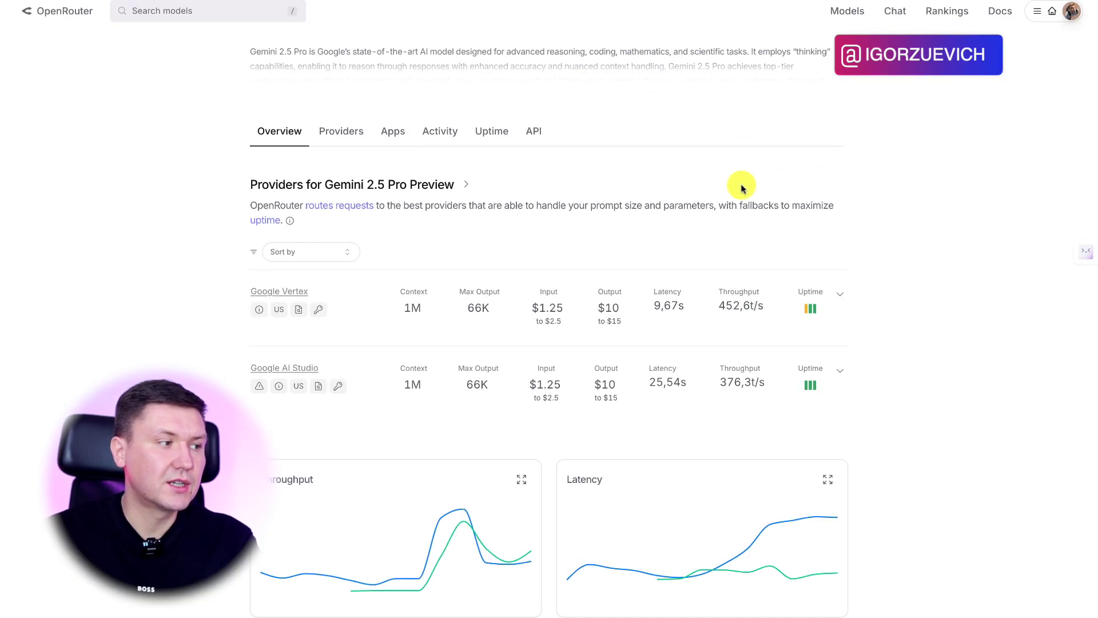
scroll(740, 187, up, 5)
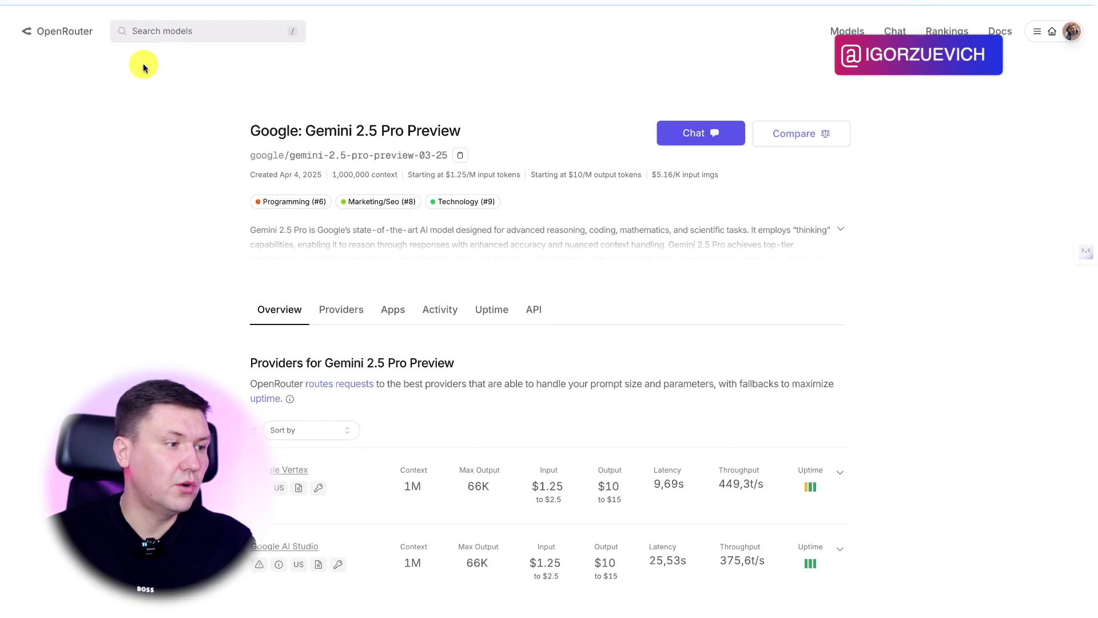
- Search the OpenRouter models for "dep" and look through the DeepSeek entries
click(166, 31)
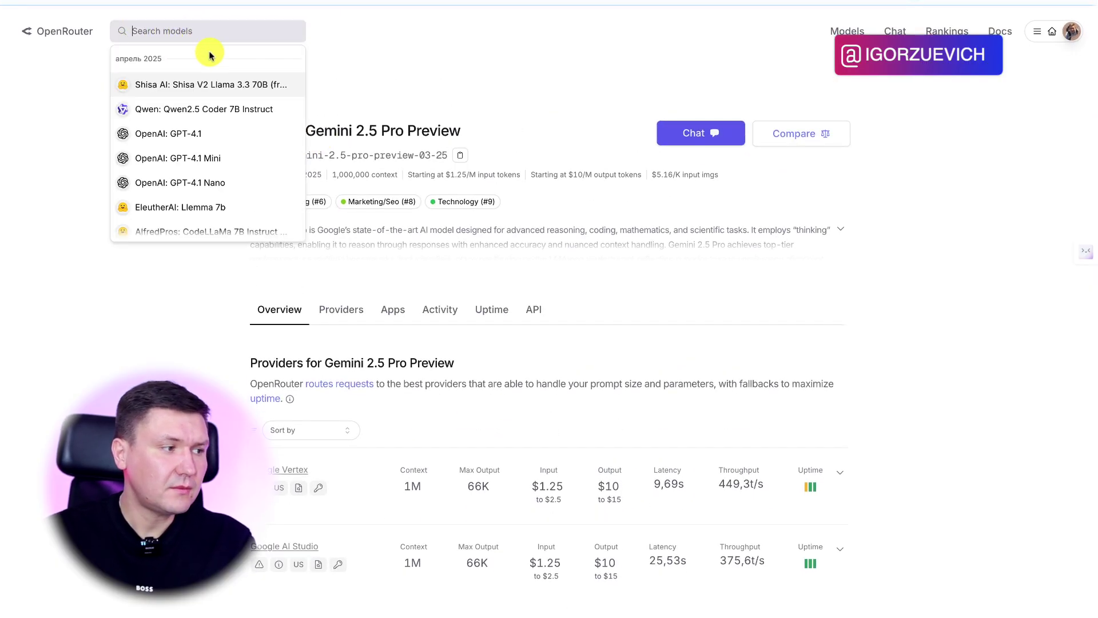
text(de)
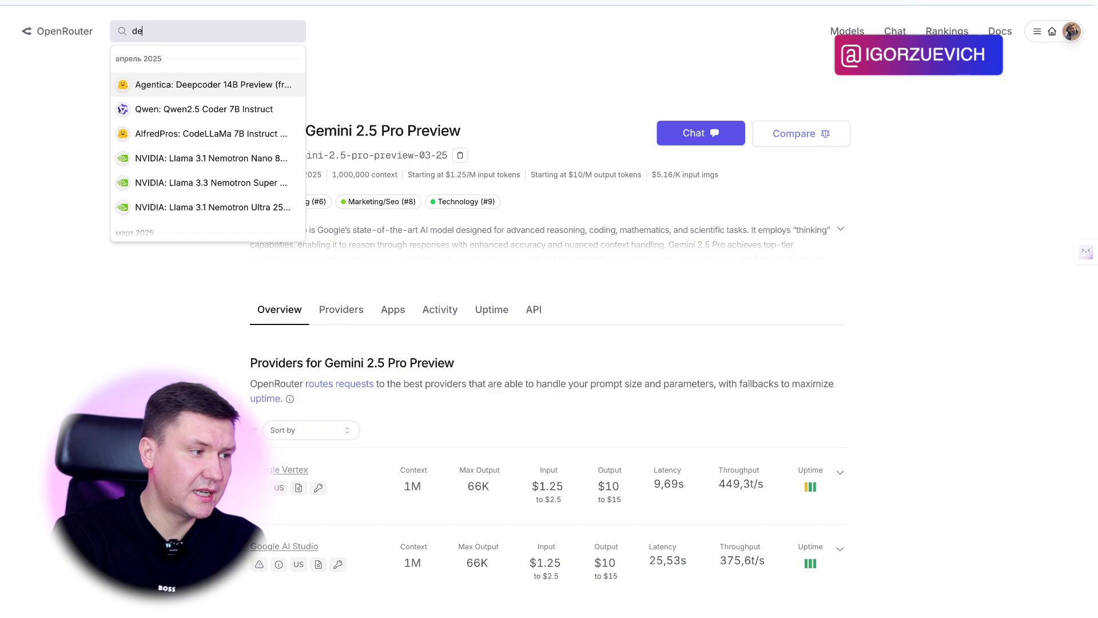
text(p)
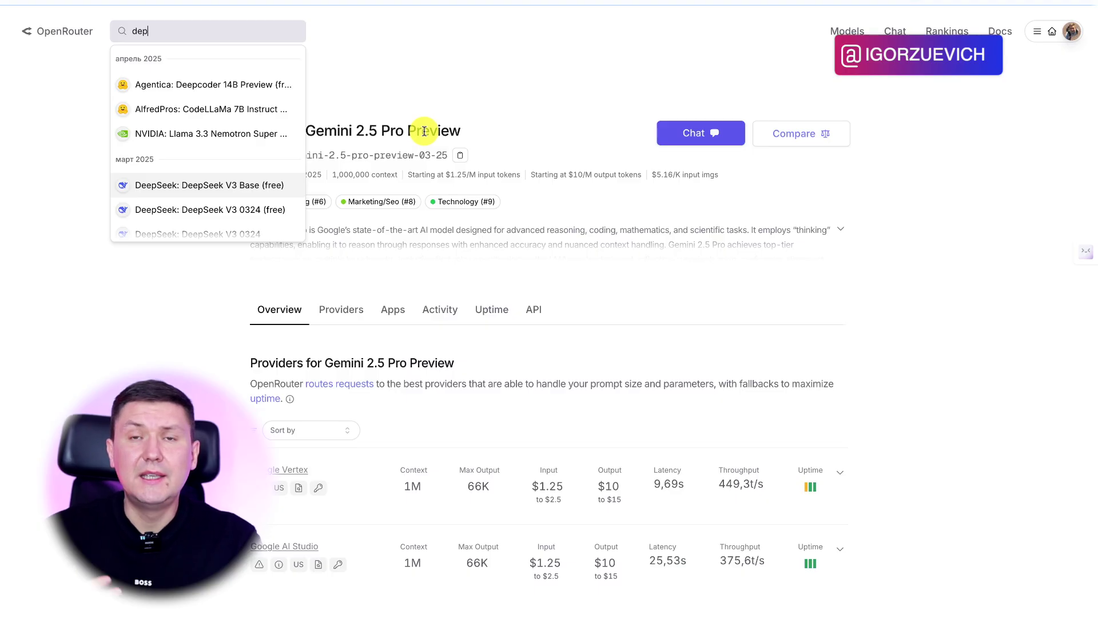
scroll(216, 182, down, 1)
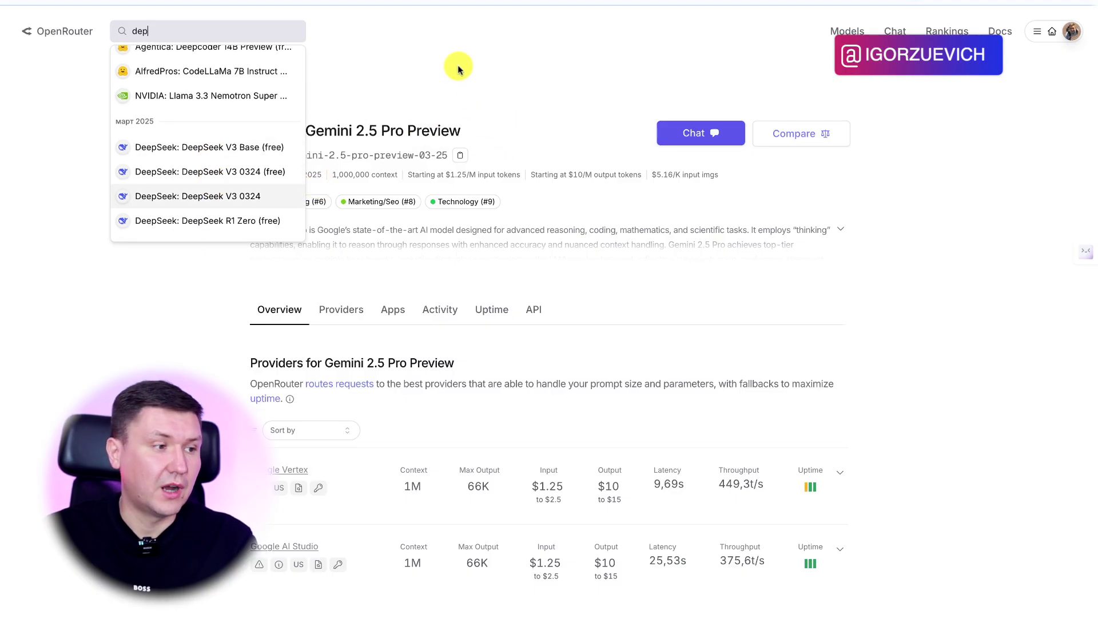
scroll(196, 175, down, 3)
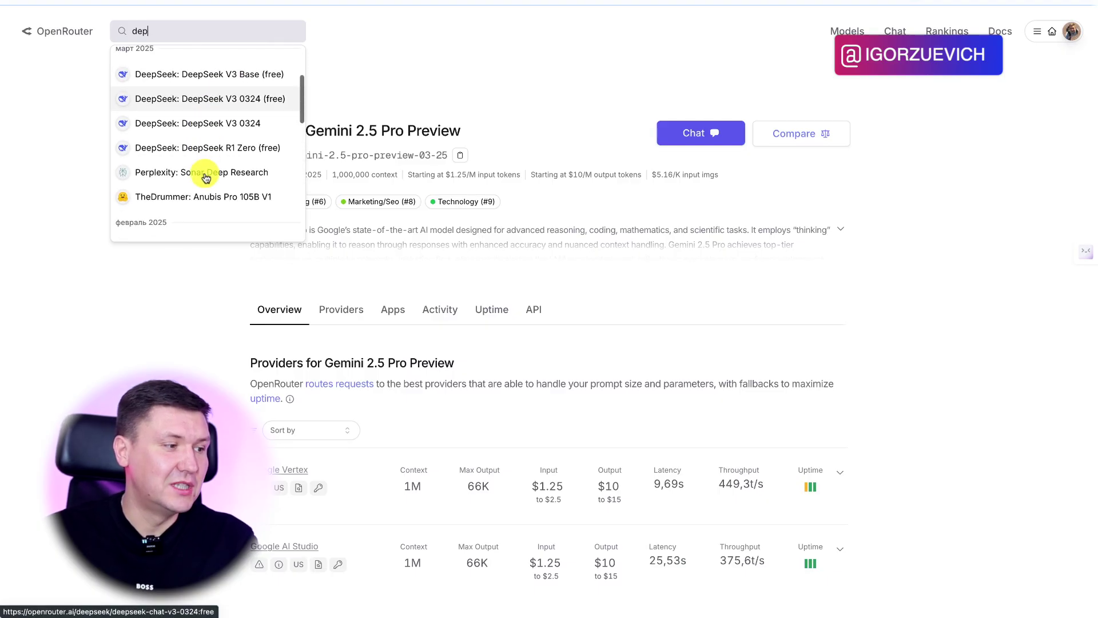
click(473, 62)
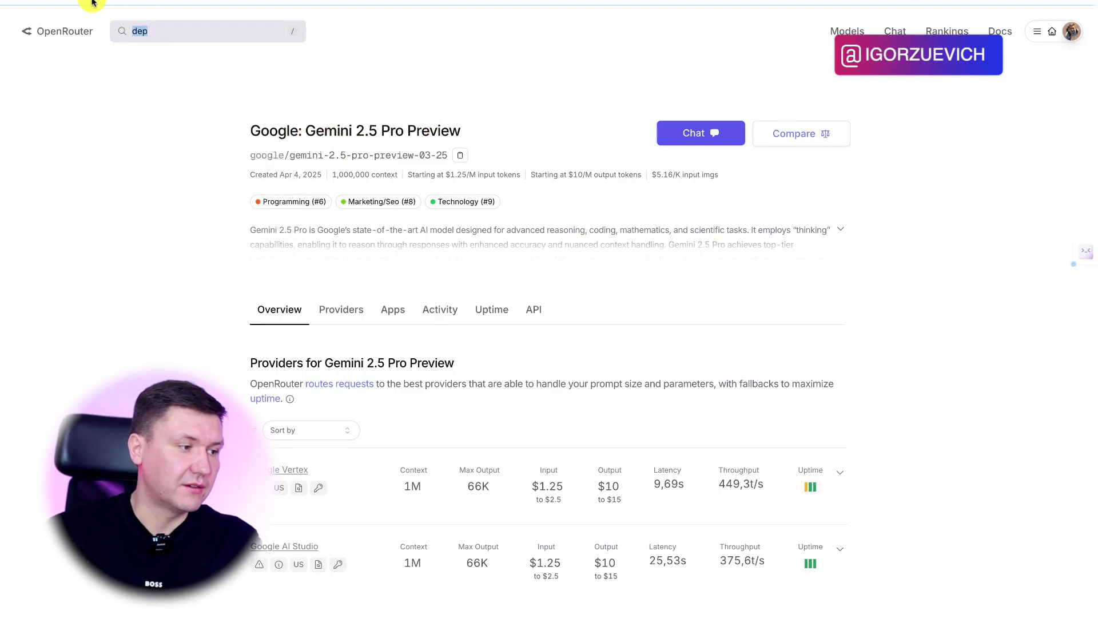
- Search the OpenRouter models for "ge" and review the provider details for Gemini 2.5 Pro Preview
text(depe)
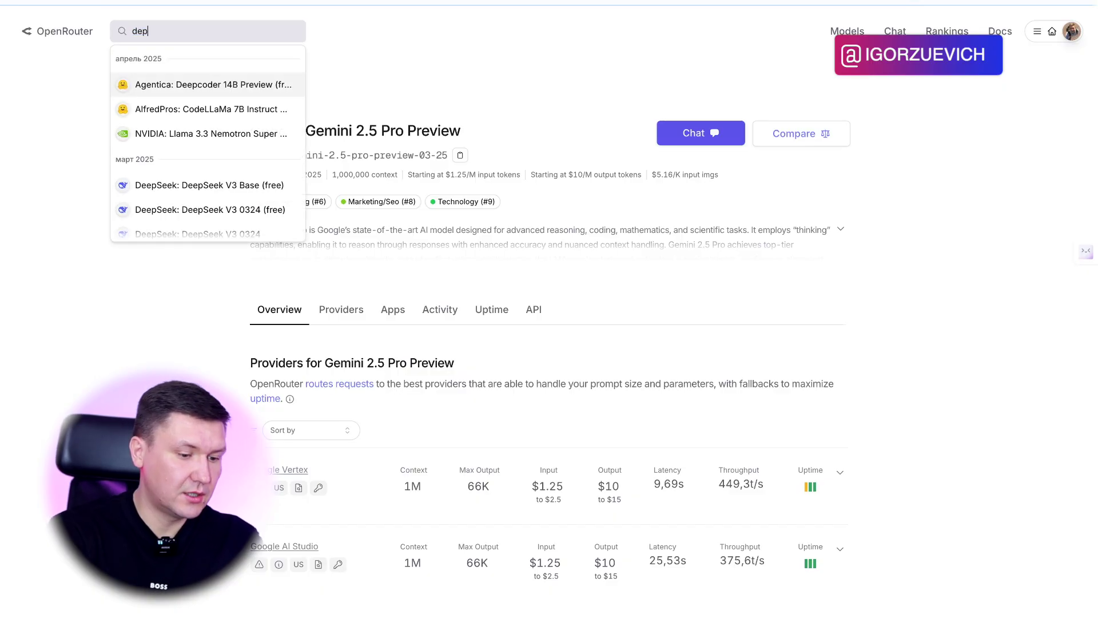
key(BackSpace)
key(BackSpace)
text(ge)
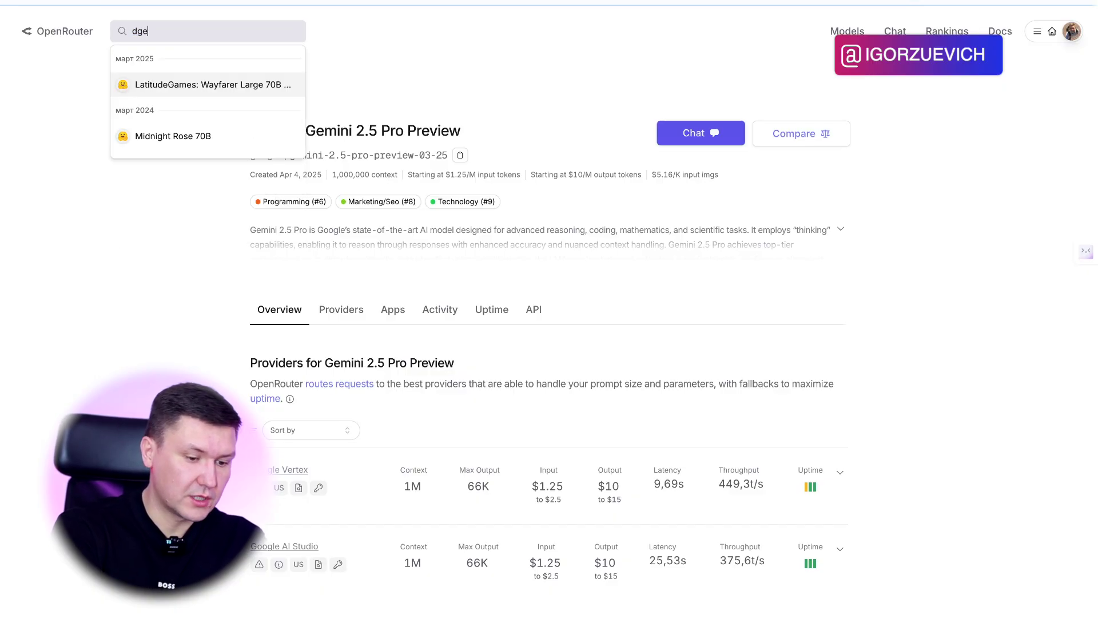
key(BackSpace)
key(BackSpace)
key(BackSpace)
text(ge)
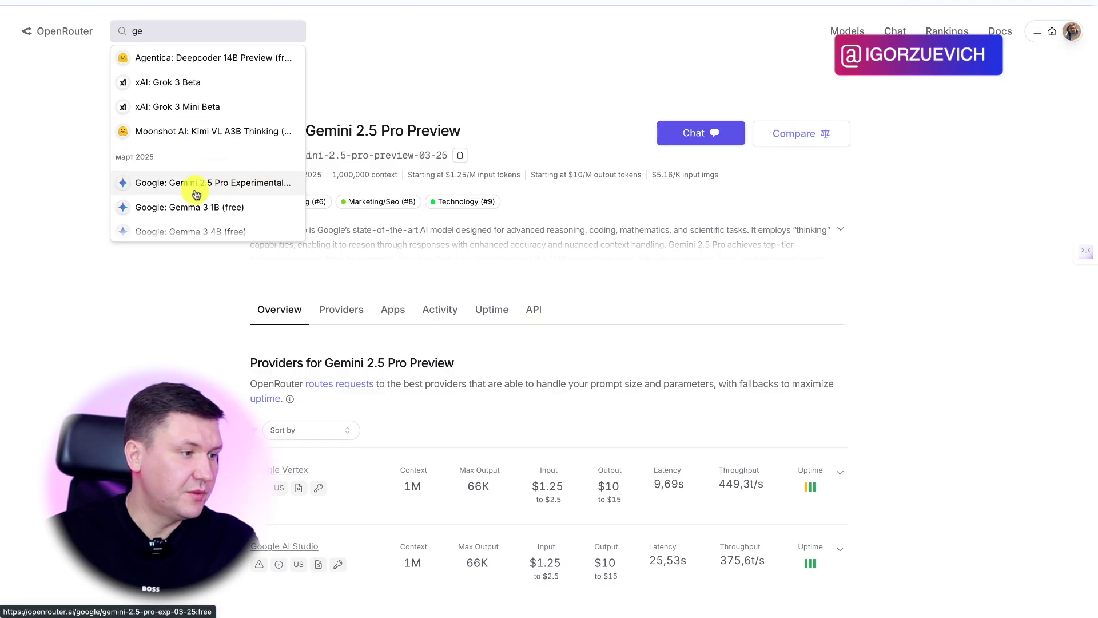
click(496, 80)
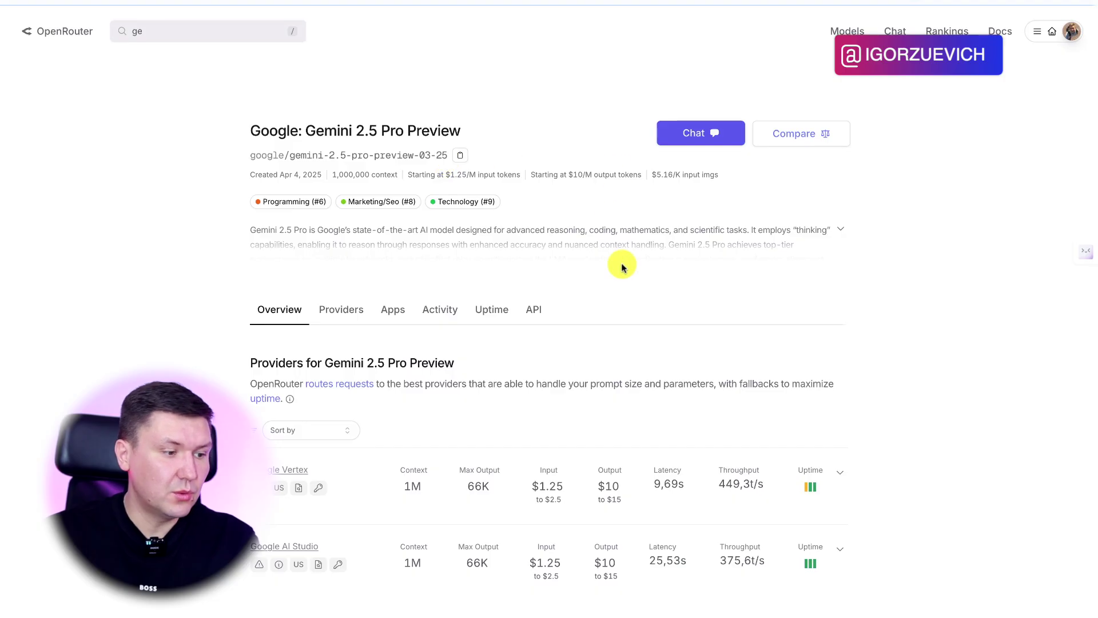
scroll(625, 264, down, 3)
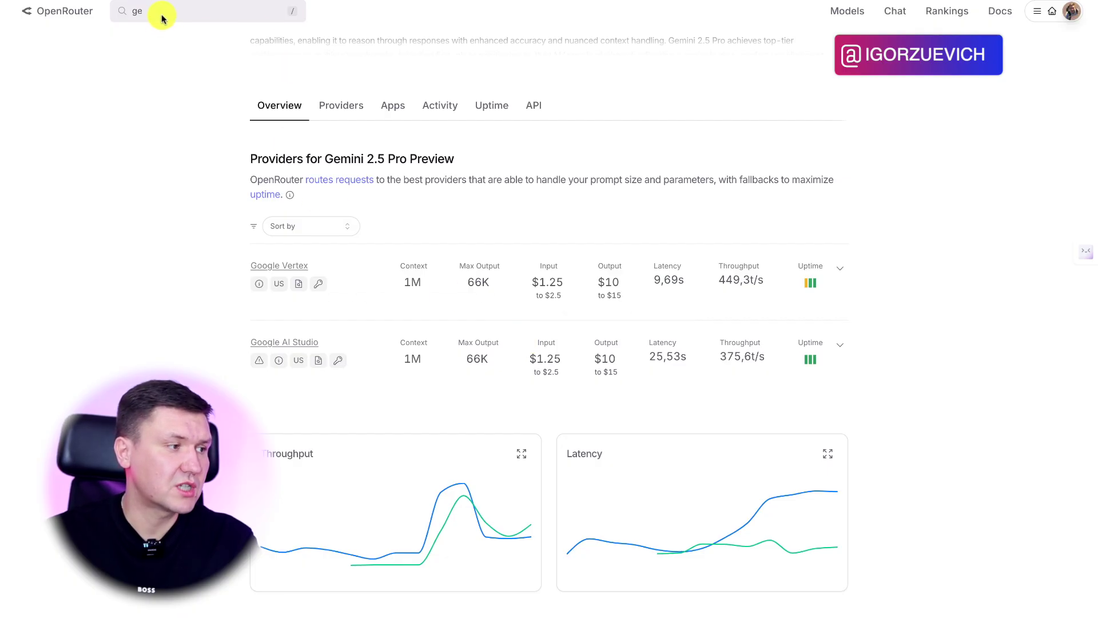
text(em)
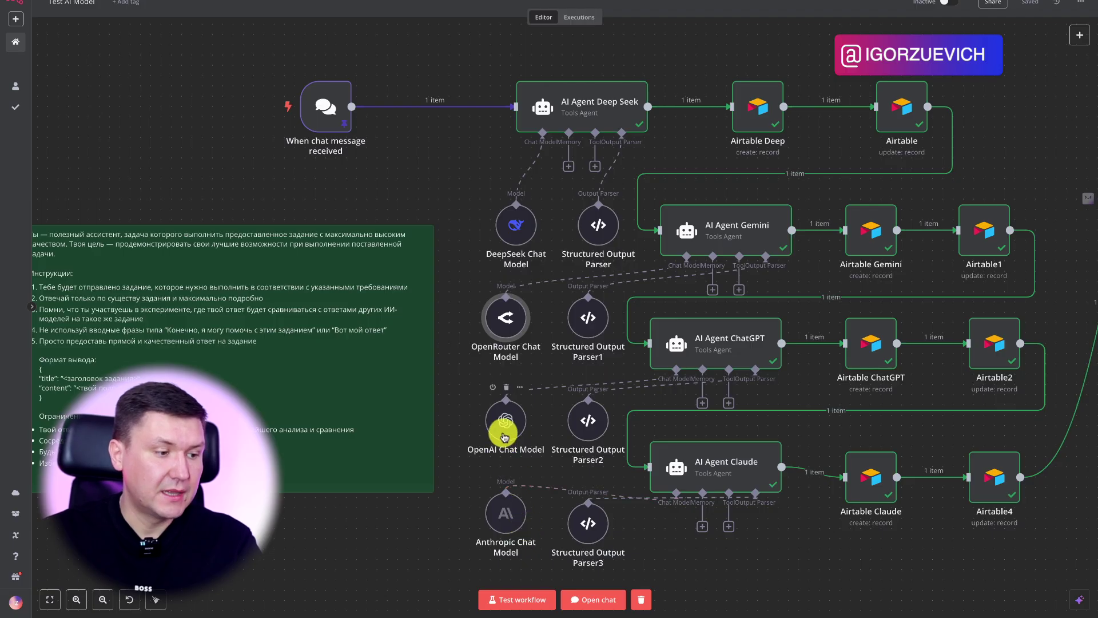
- Switch back to n8n and inspect the model settings of the OpenAI Chat Model and Anthropic Chat Model nodes
double_click(503, 435)
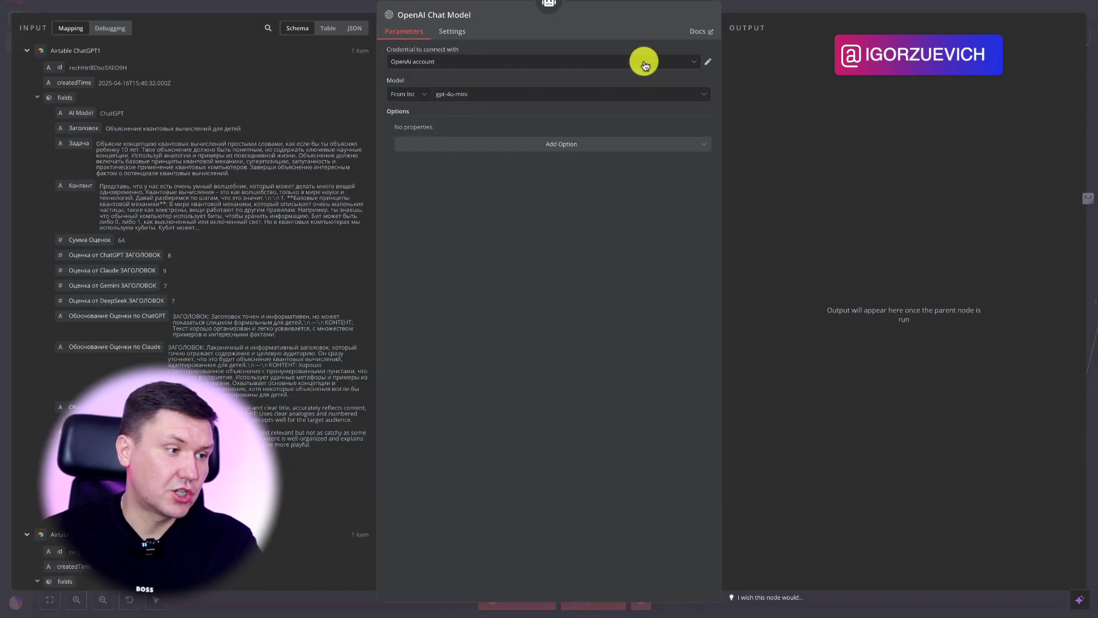
click(782, 6)
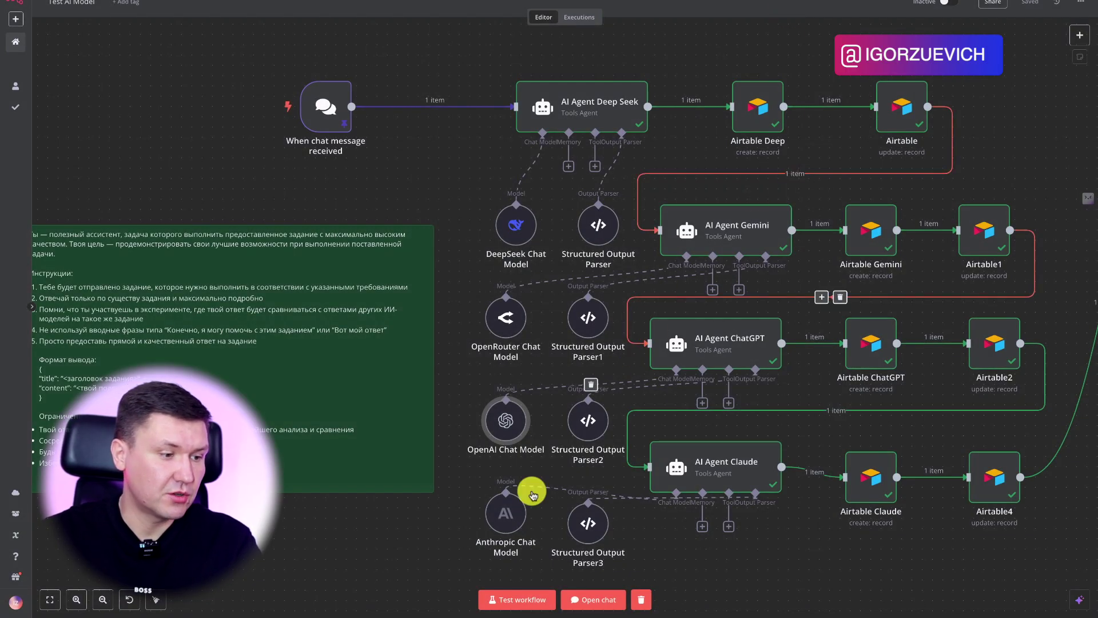
double_click(514, 518)
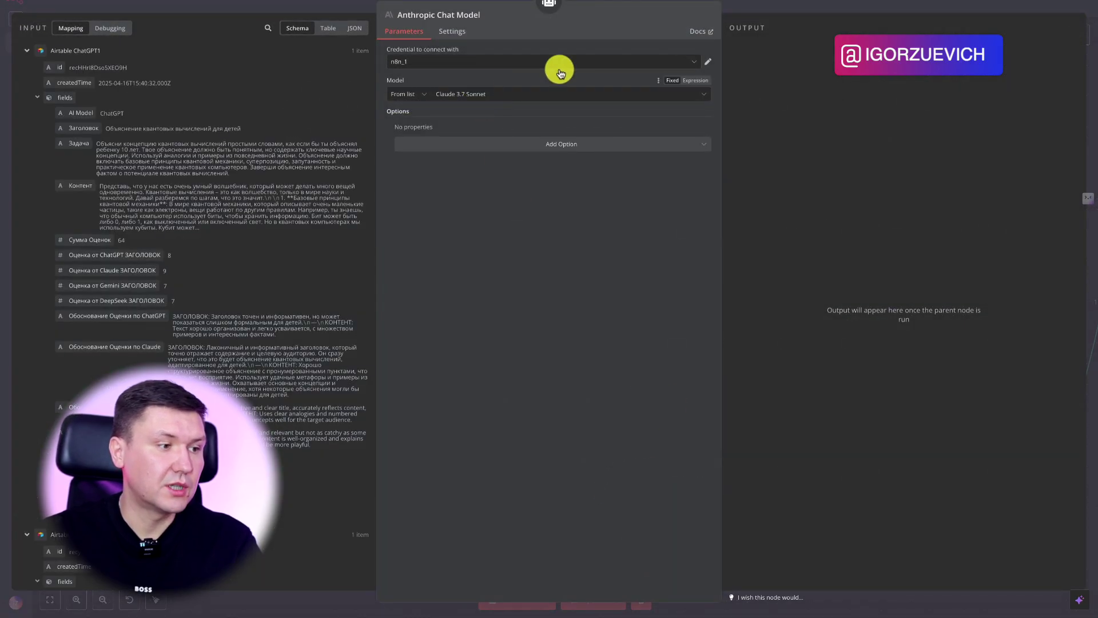
- Inspect the Structured Output Parser's JSON example and the Airtable update node in the AI Agent Deep Seek branch
click(818, 3)
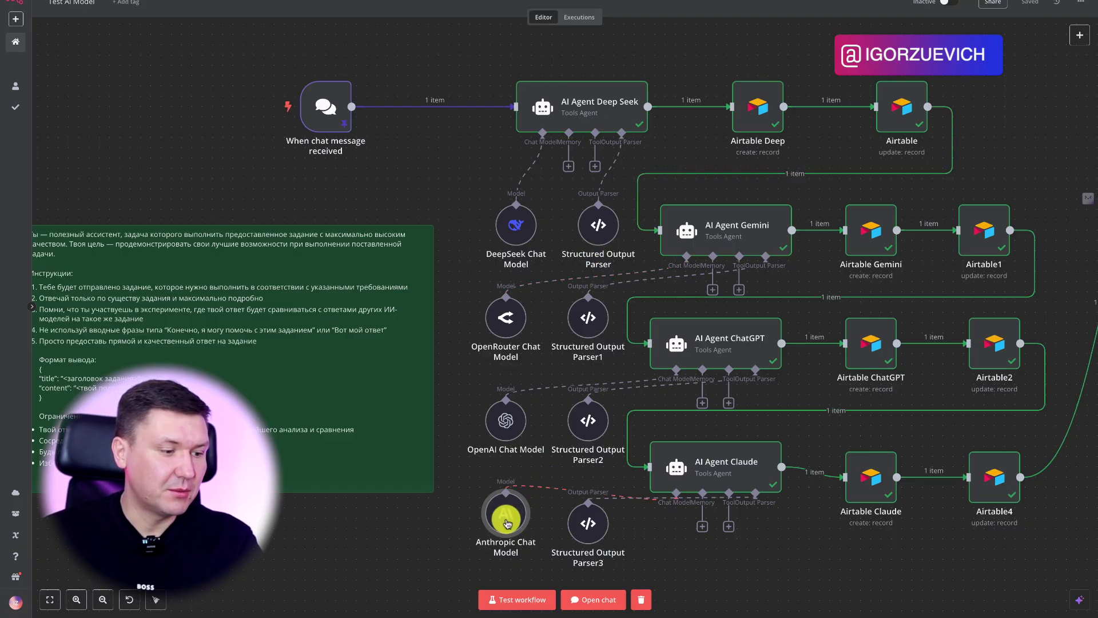
scroll(748, 522, right, 2)
scroll(746, 518, right, 10)
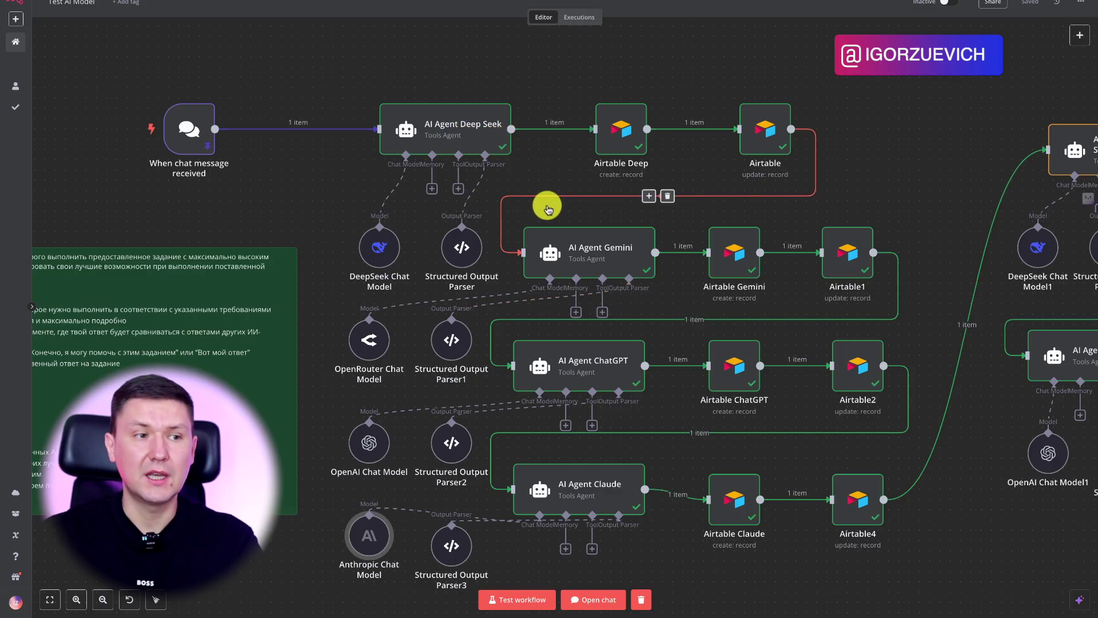
double_click(455, 247)
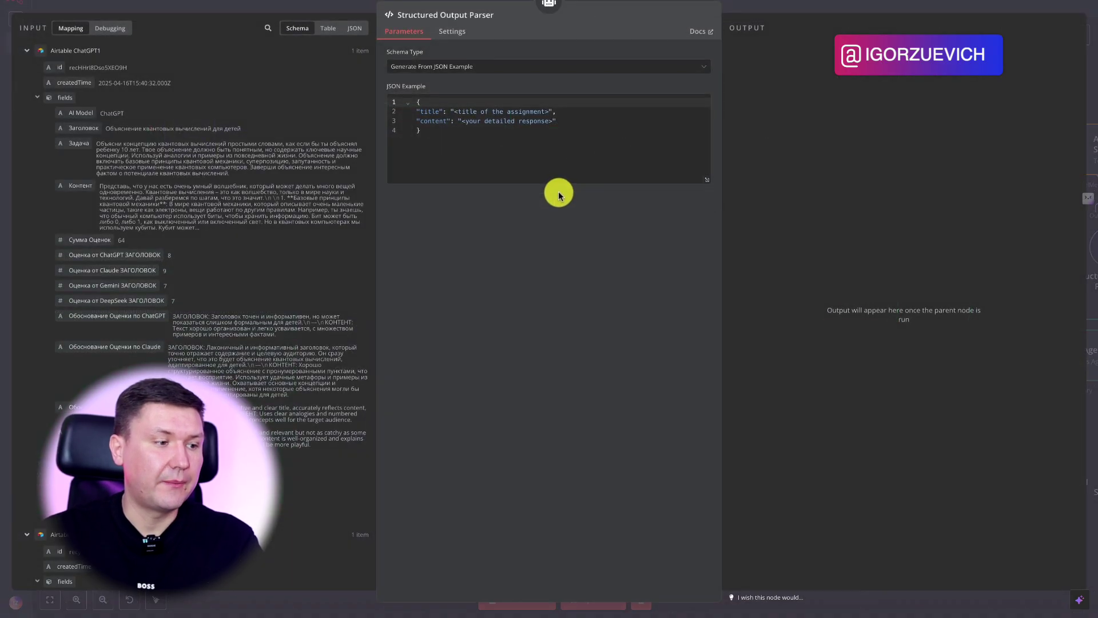
click(776, 6)
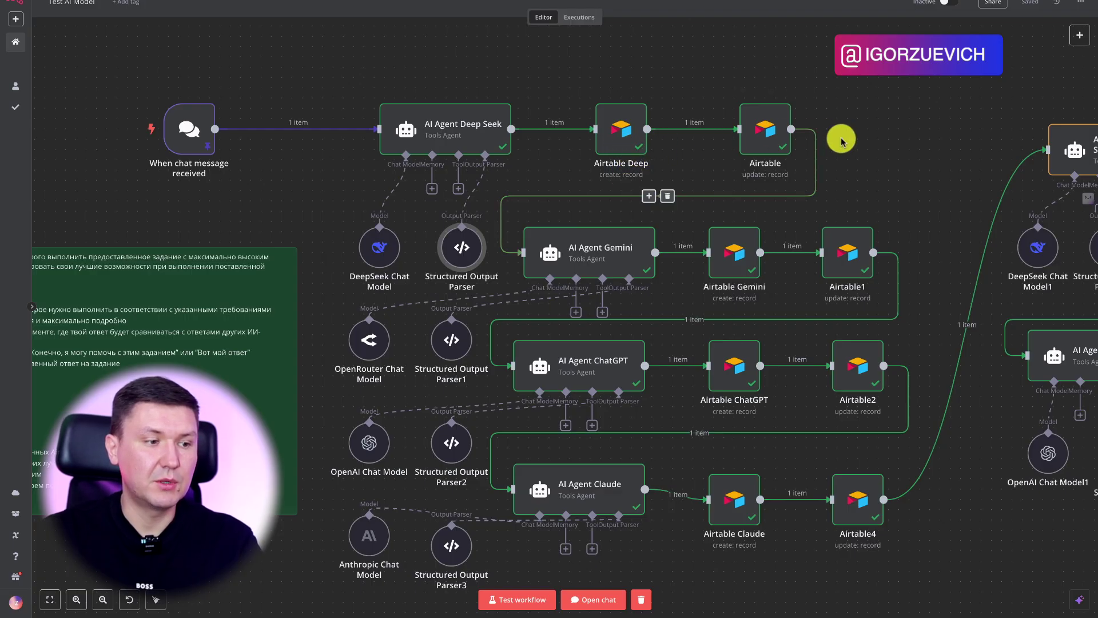
double_click(768, 130)
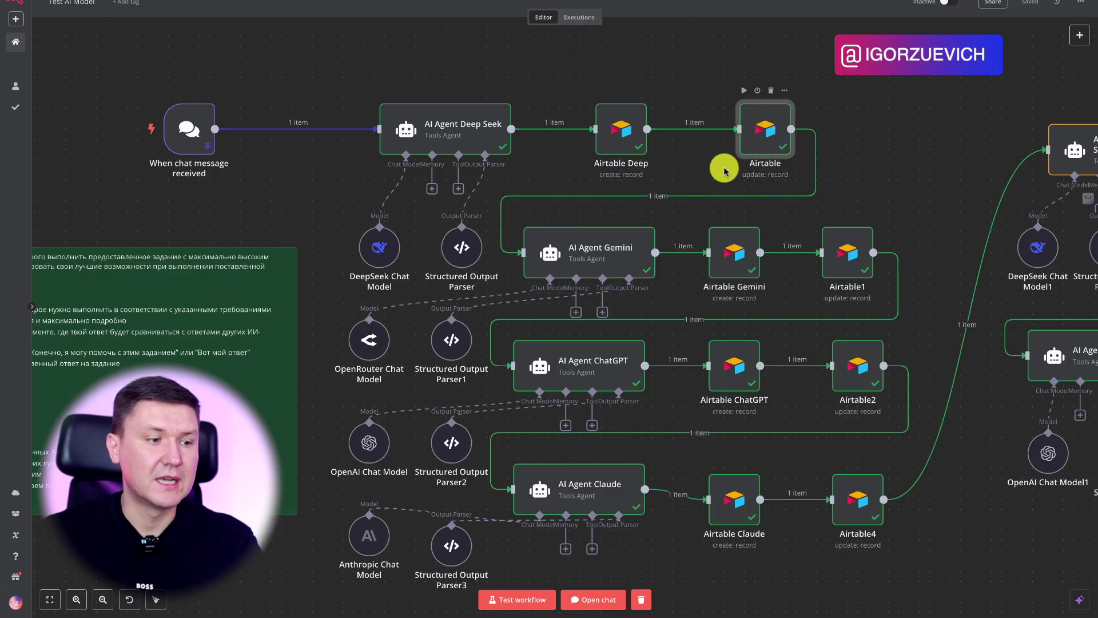
click(789, 8)
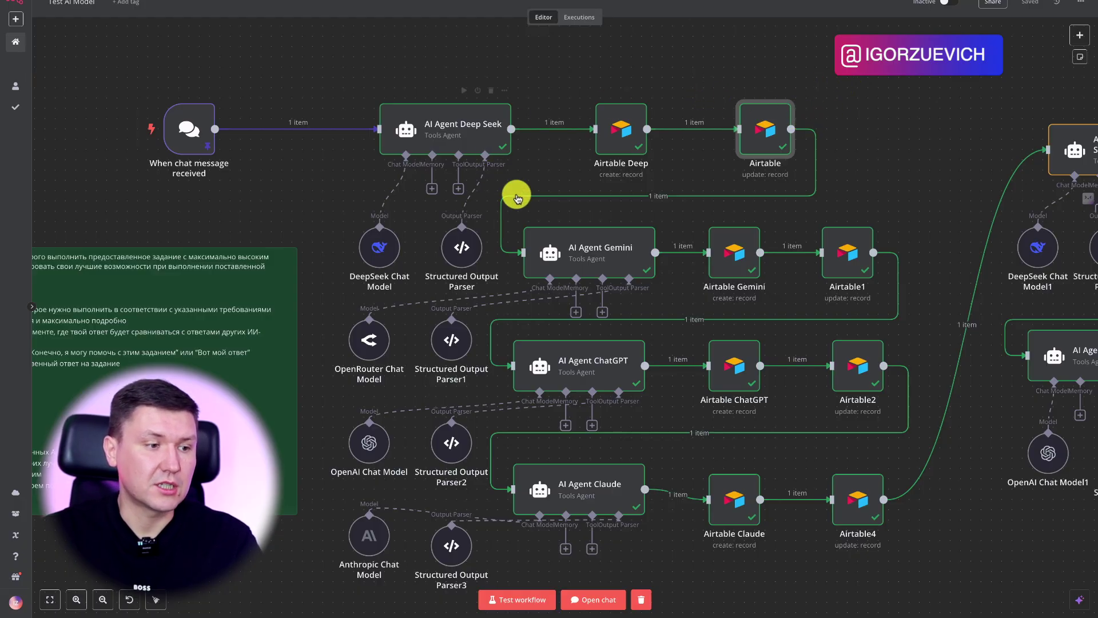
- Inspect the user prompt, system message and output of the AI Agent ChatGPT node
scroll(863, 208, right, 8)
scroll(862, 208, down, 3)
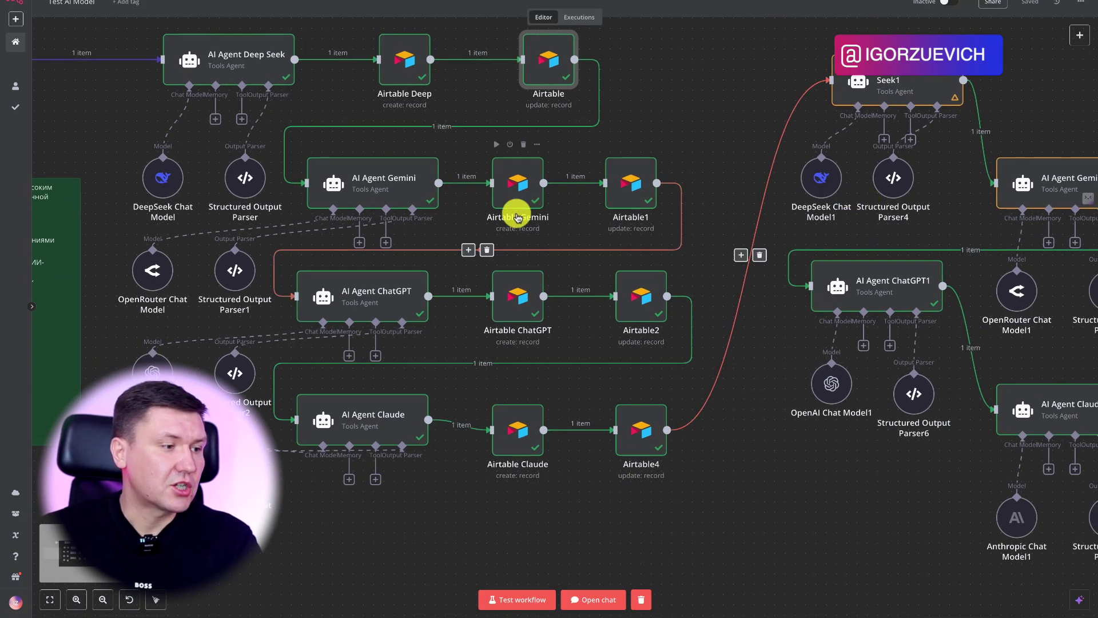
mouse_move(368, 188)
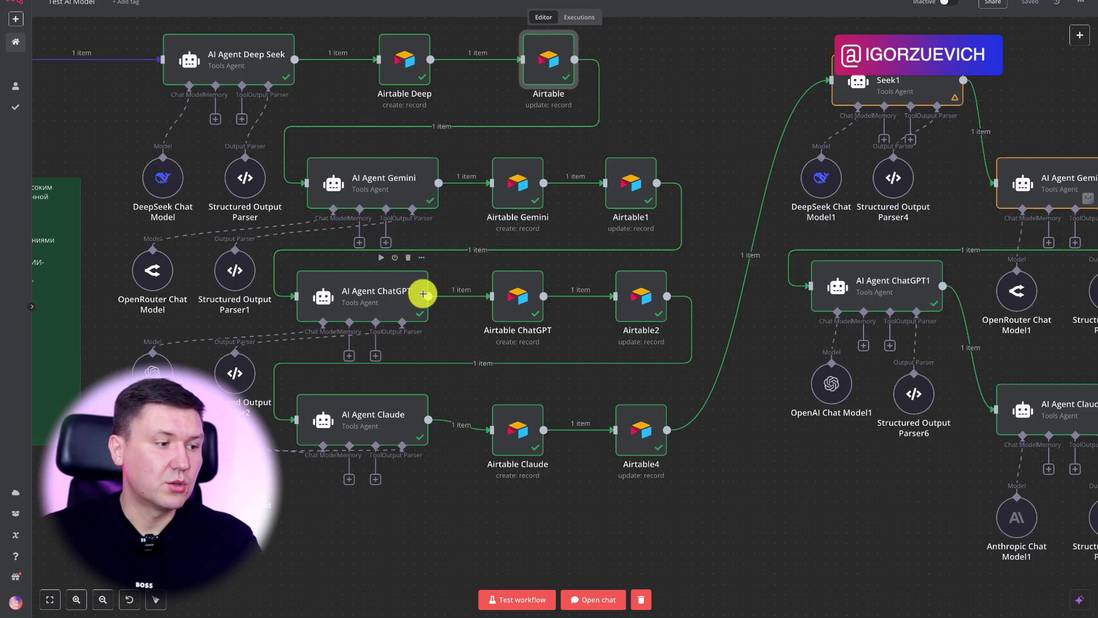
double_click(385, 294)
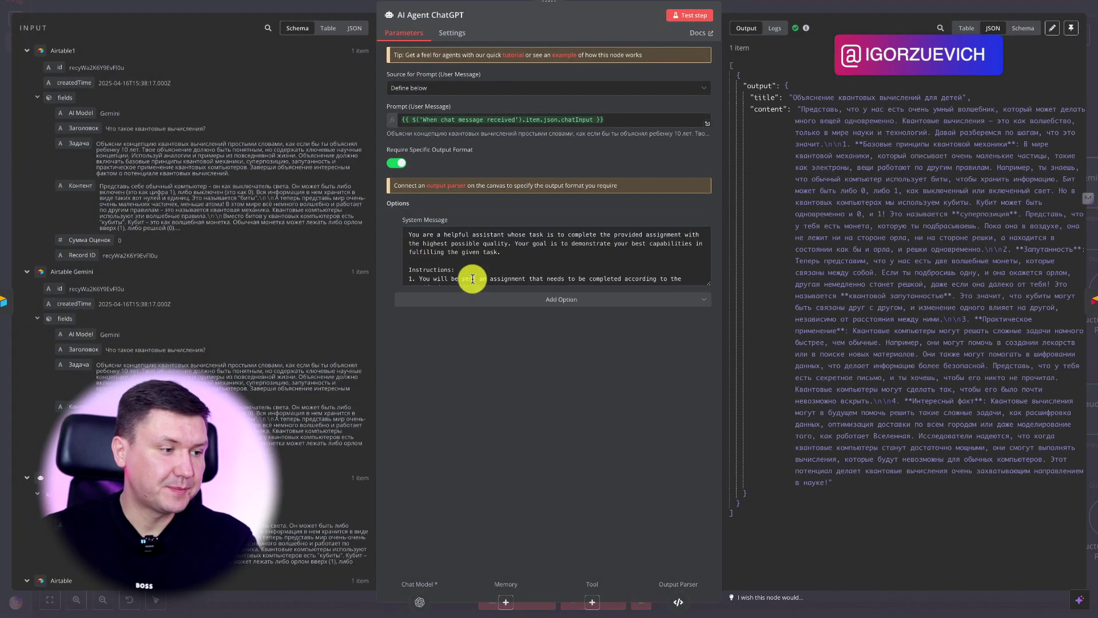
click(822, 8)
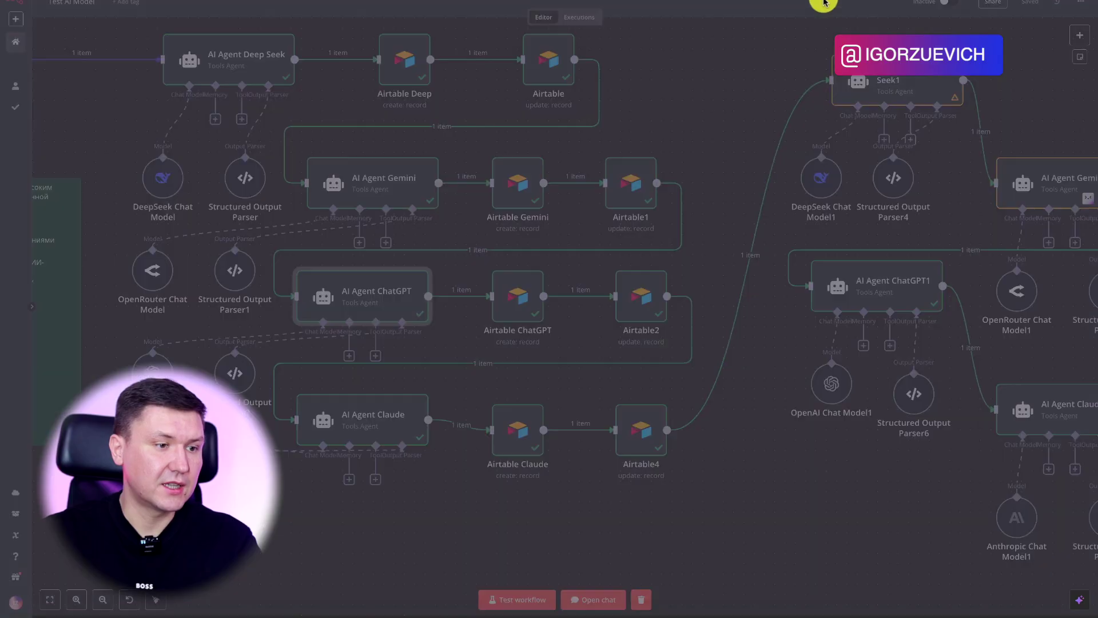
- Review the green instruction note beside the answering agents and check the prompt settings of the AI Agent Deep Seek node
scroll(652, 328, down, 2)
scroll(662, 323, left, 3)
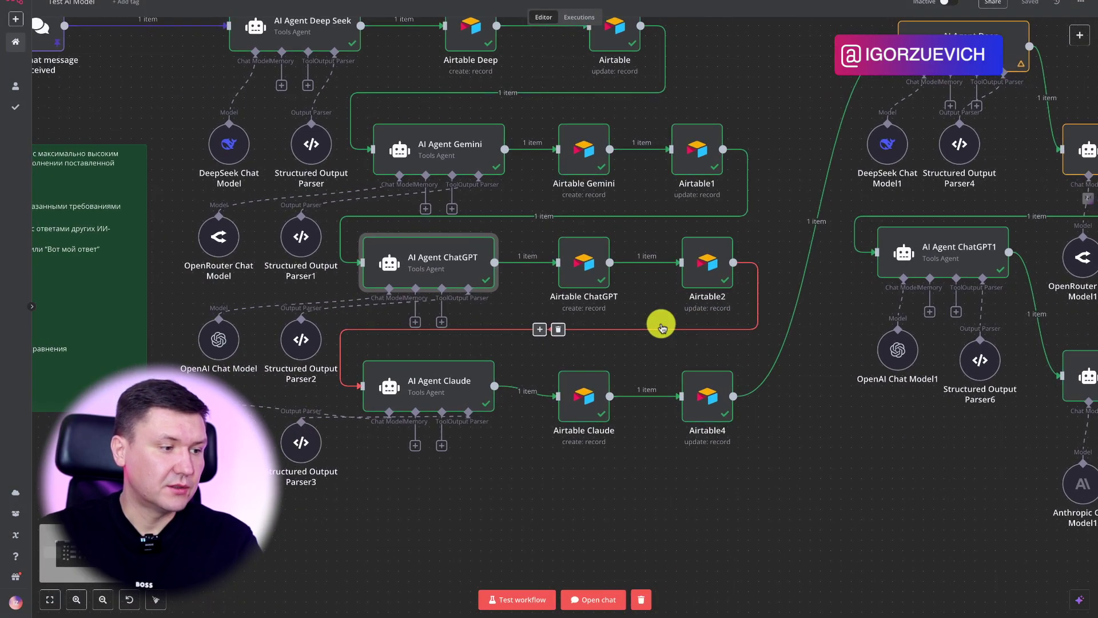
scroll(514, 394, left, 5)
scroll(544, 403, left, 5)
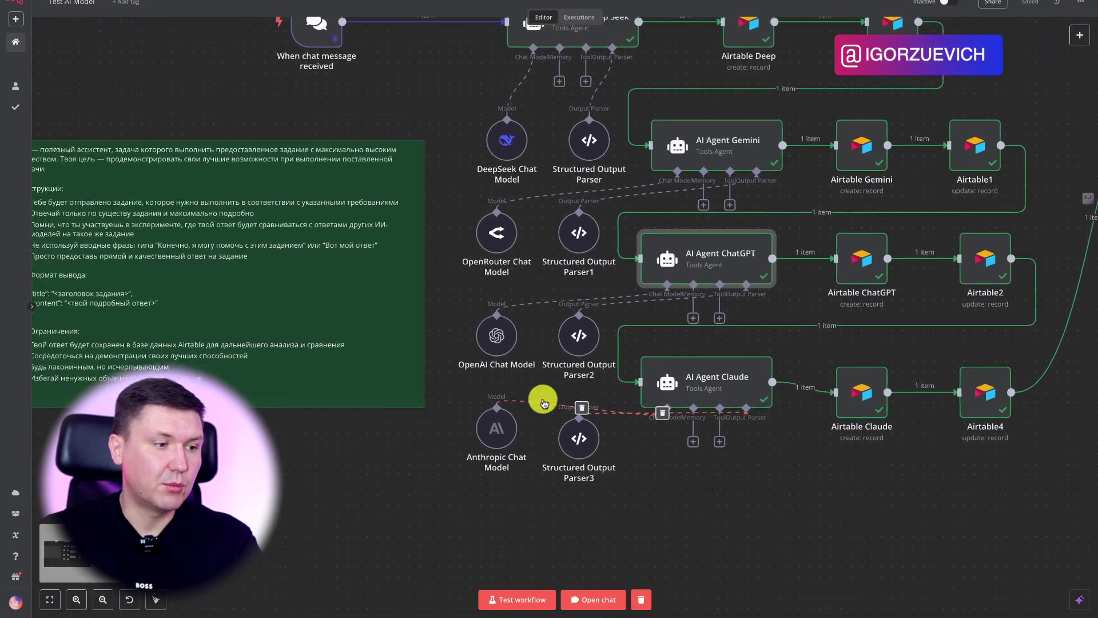
scroll(772, 295, up, 2)
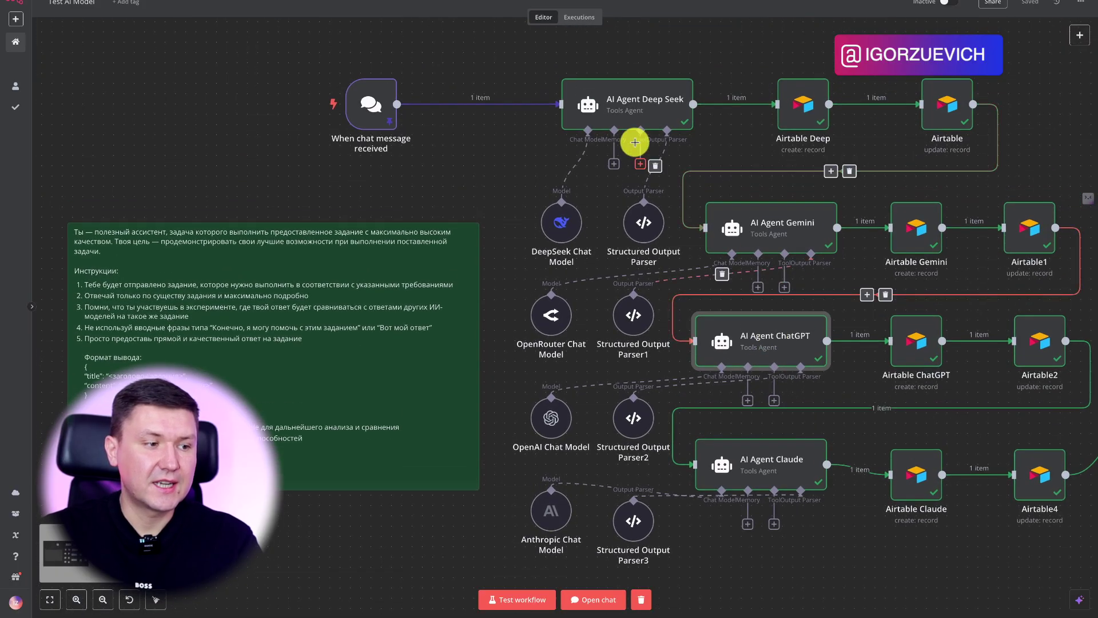
scroll(408, 312, left, 4)
scroll(409, 311, down, 1)
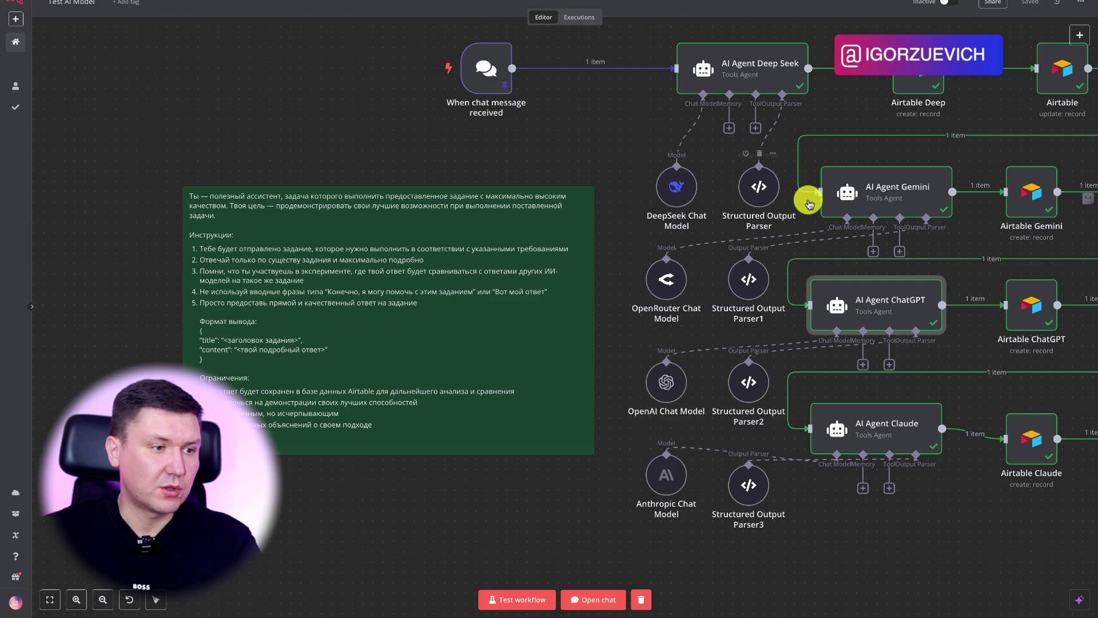
double_click(732, 69)
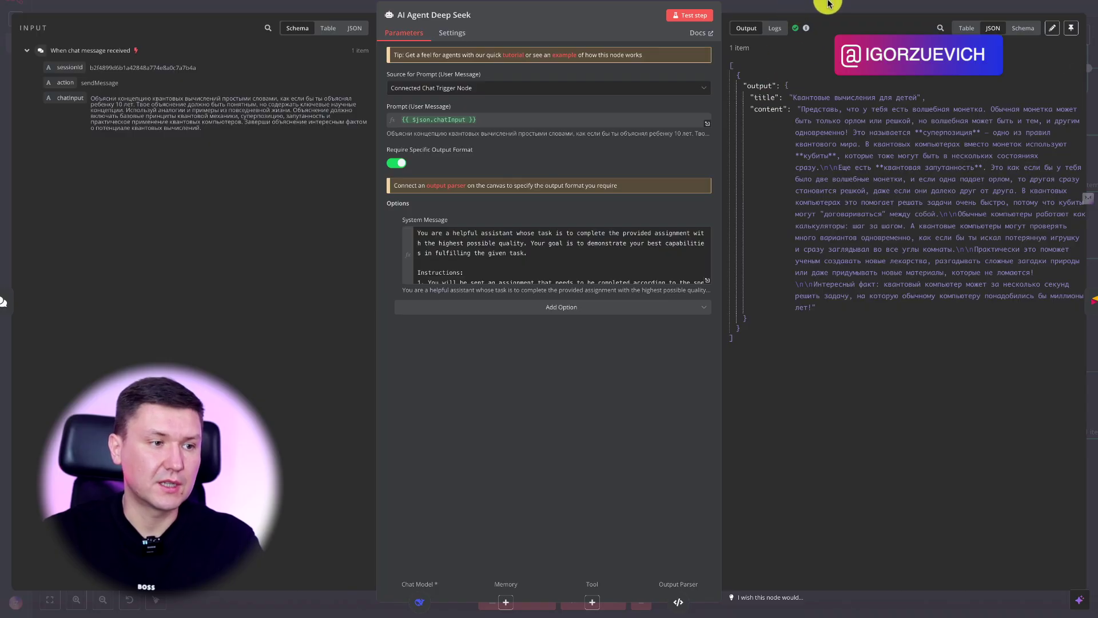
click(828, 4)
- Inspect how the AI Agent Deep Seek1 evaluator's prompt references the four agents' titles and contents, along with its score output
scroll(852, 289, right, 10)
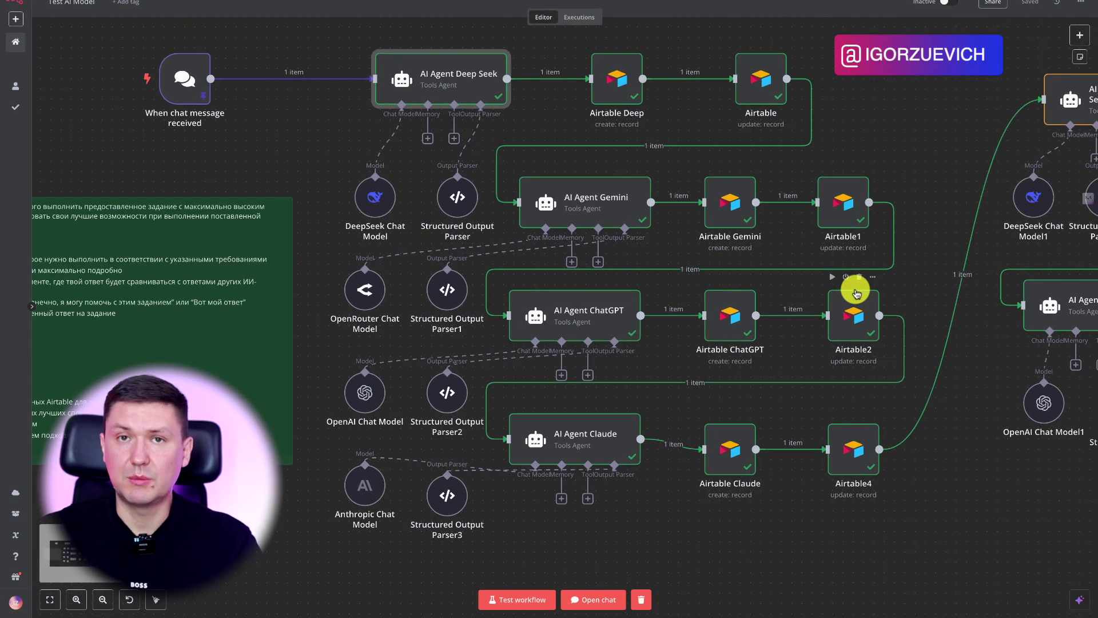
scroll(856, 293, right, 15)
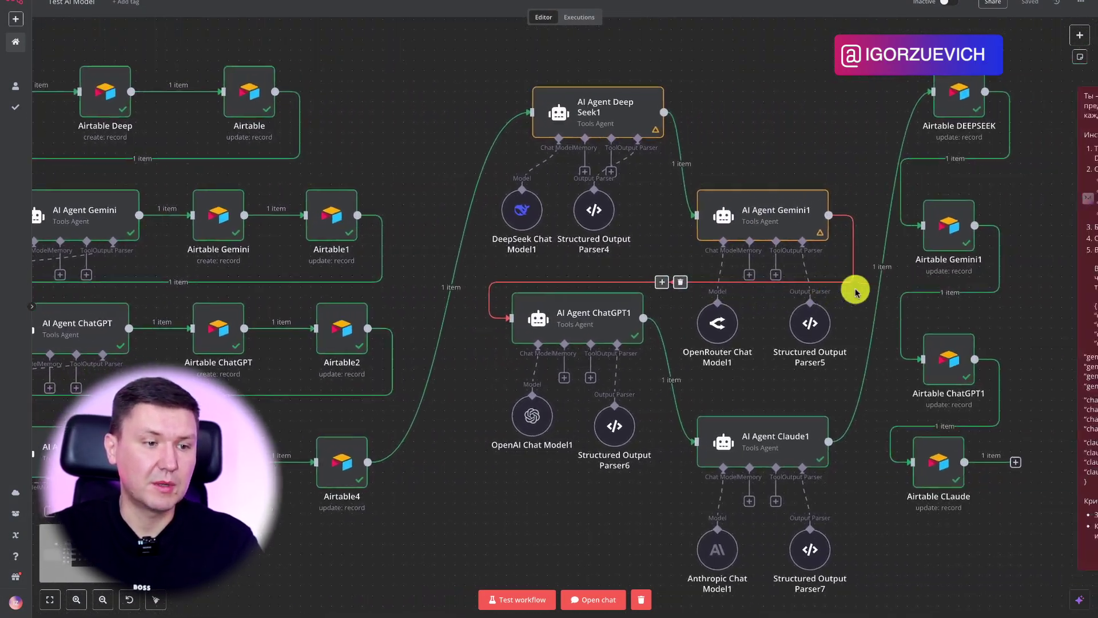
scroll(856, 293, right, 2)
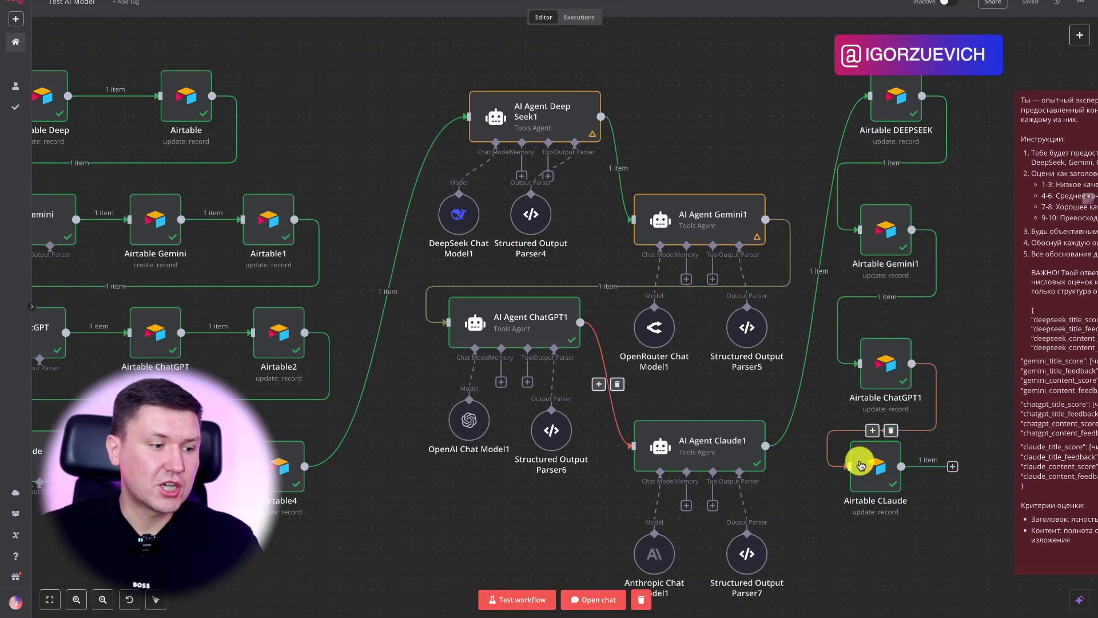
double_click(536, 113)
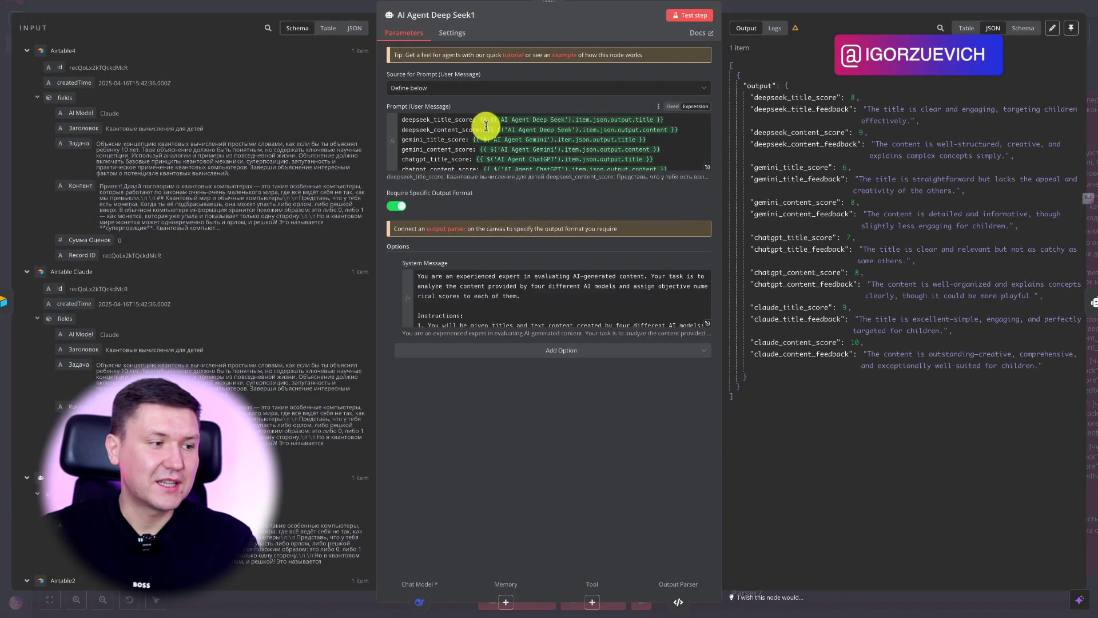
scroll(438, 150, down, 1)
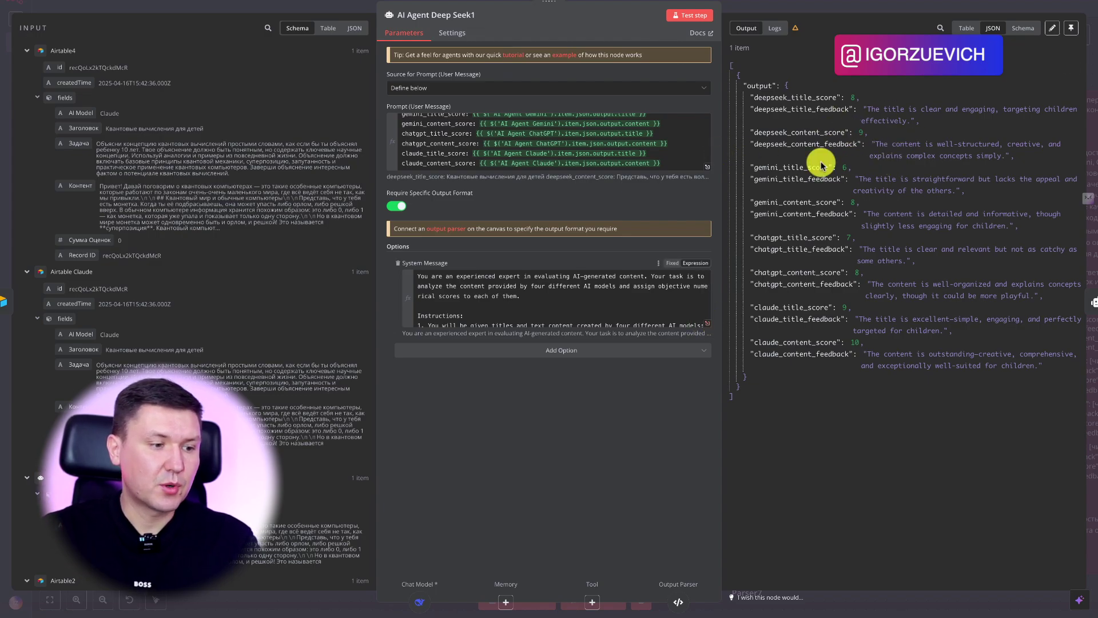
key(Escape)
- Read the red evaluation prompt note and inspect the JSON example in Structured Output Parser4
scroll(801, 321, right, 5)
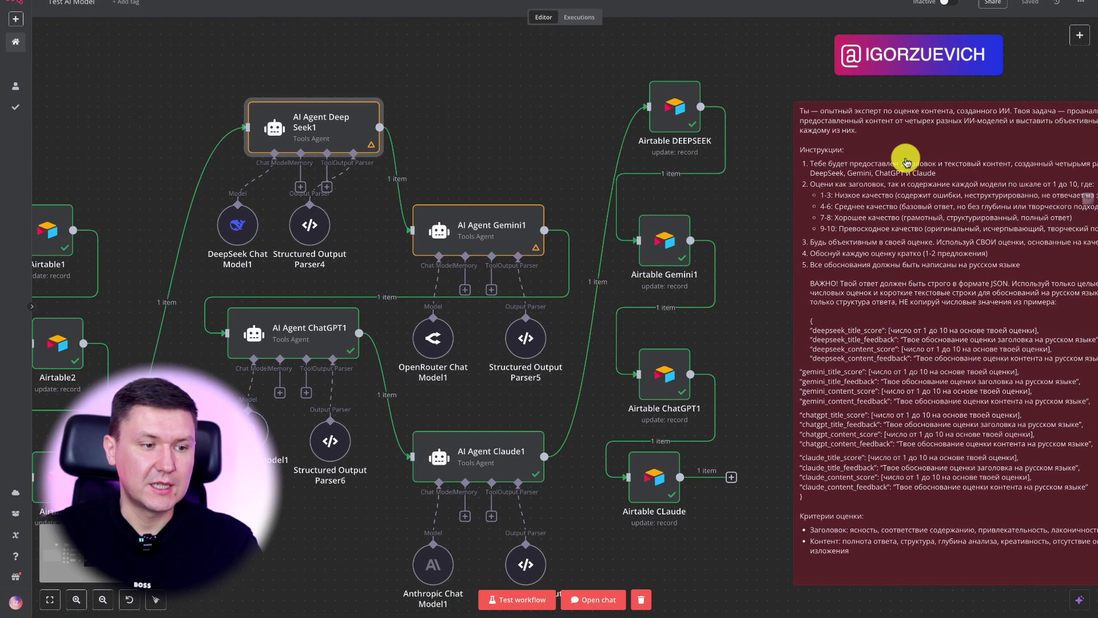
scroll(906, 162, right, 3)
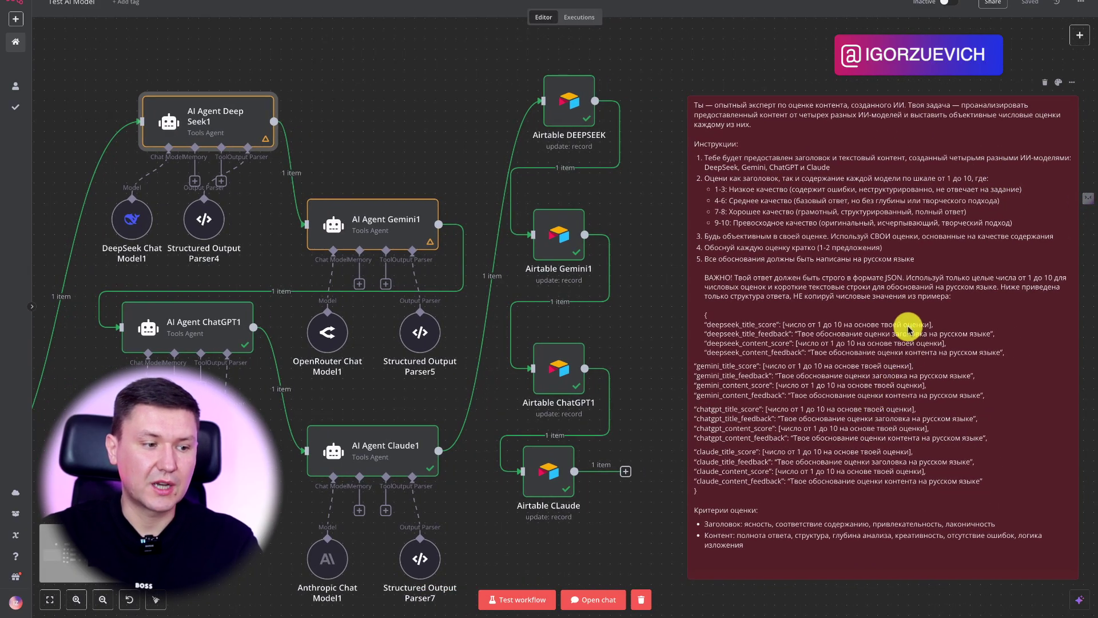
scroll(908, 354, down, 1)
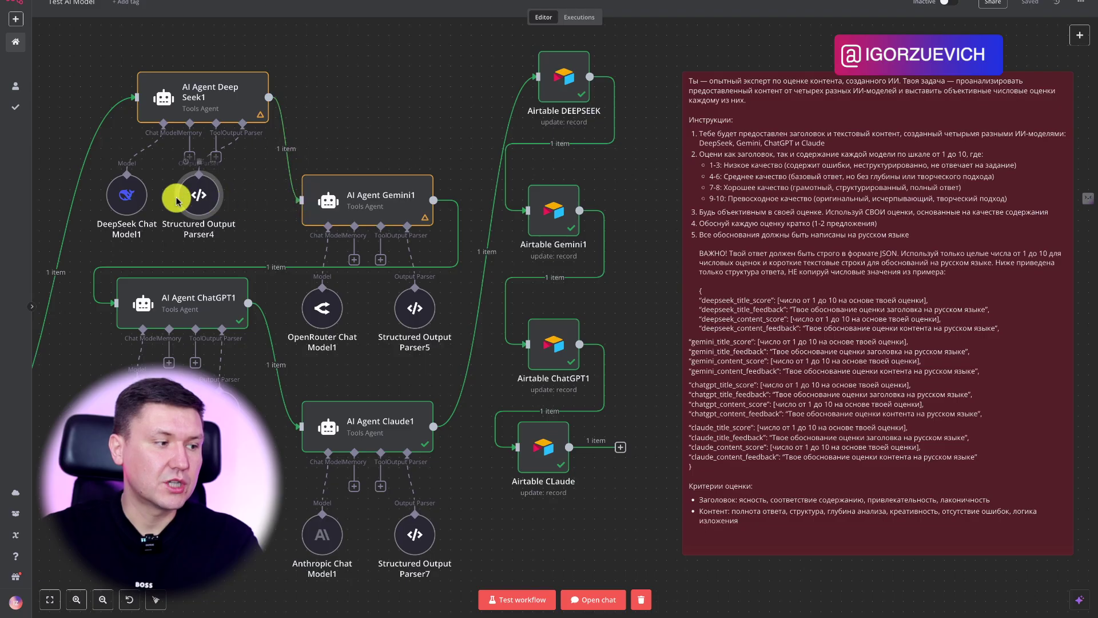
double_click(215, 202)
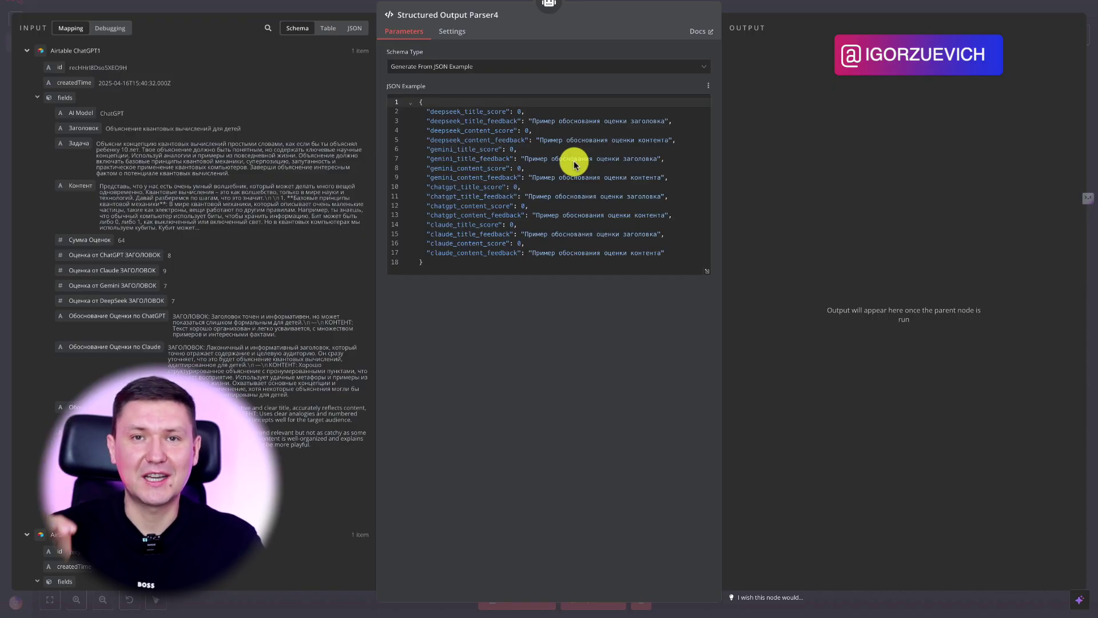
click(797, 12)
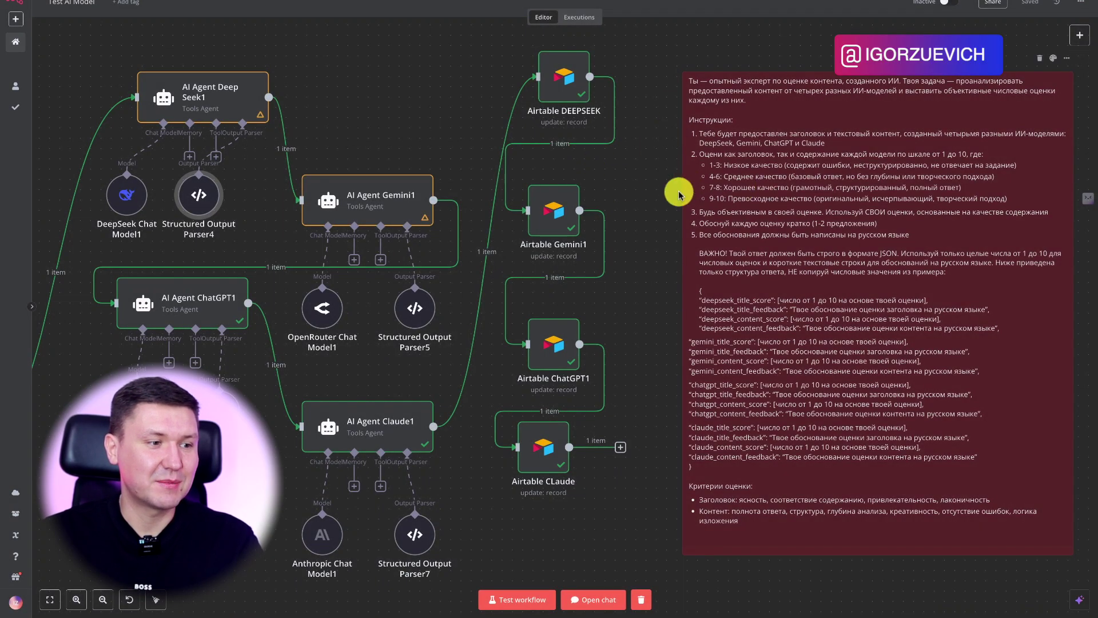
- Inspect the score and feedback field mappings in the Airtable DEEPSEEK update node
click(575, 86)
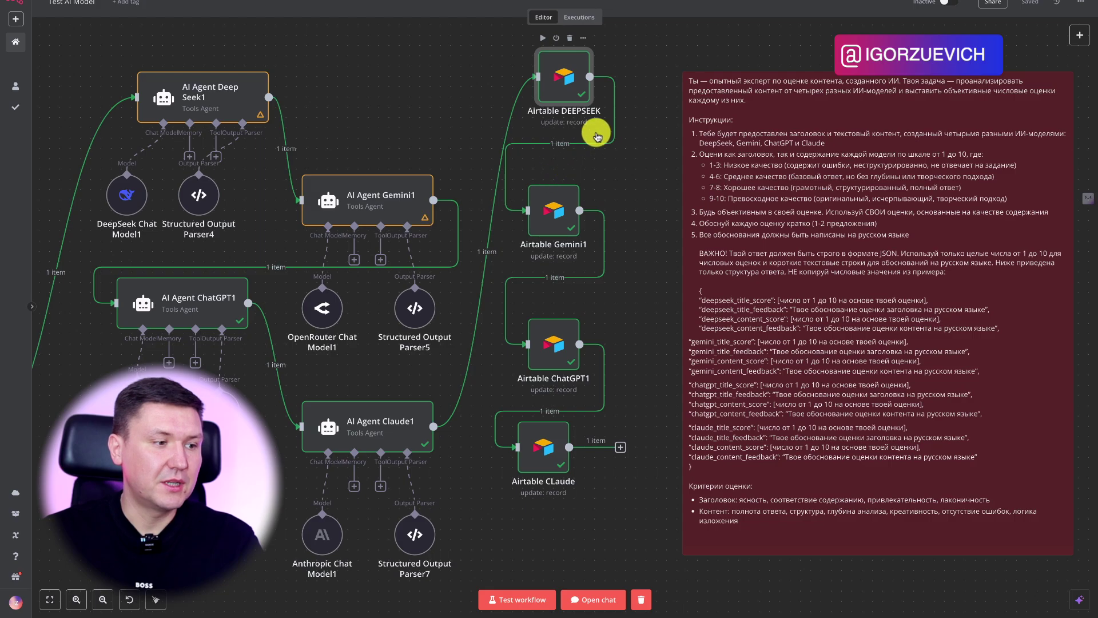
key(Return)
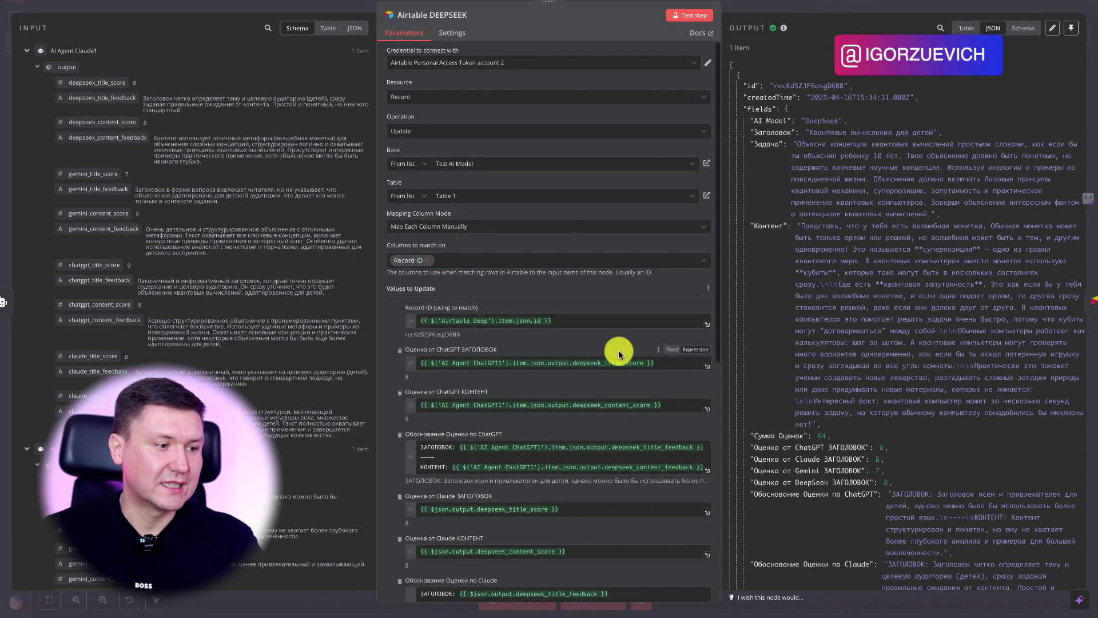
scroll(483, 206, down, 7)
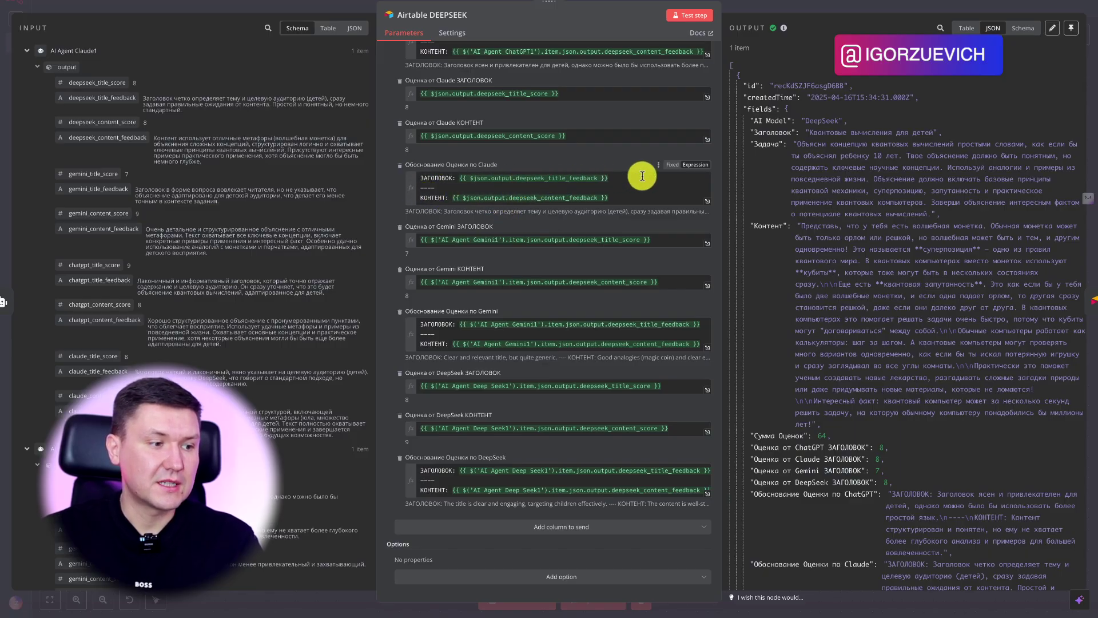
- Switch to the Airtable base, look through the score and feedback columns, and compare each model's total in Сумма Оценок
click(243, 6)
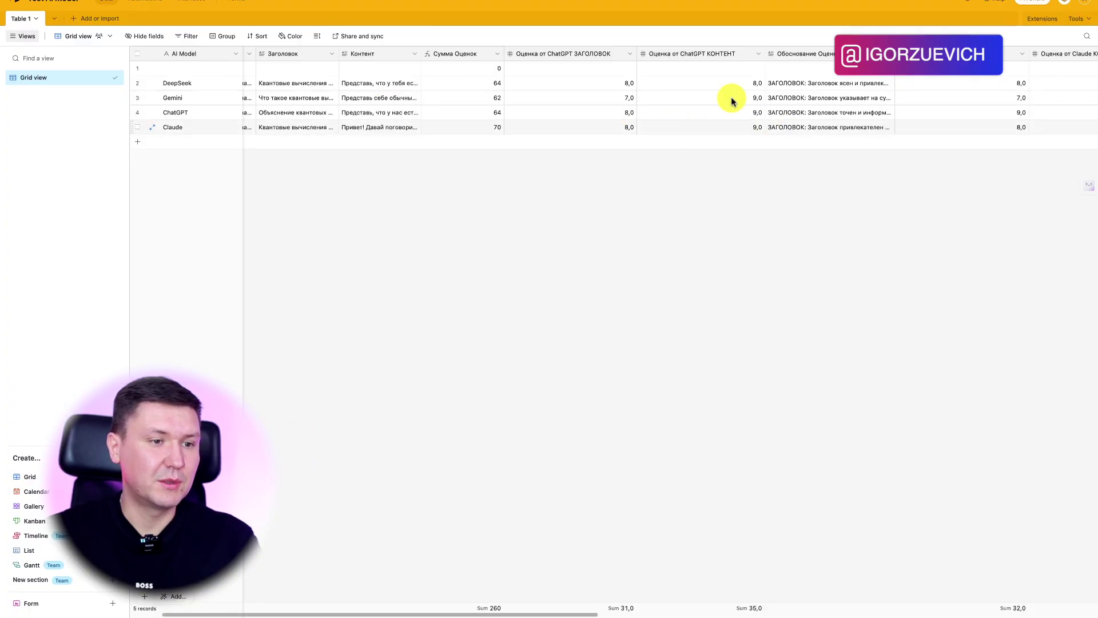
scroll(895, 109, right, 10)
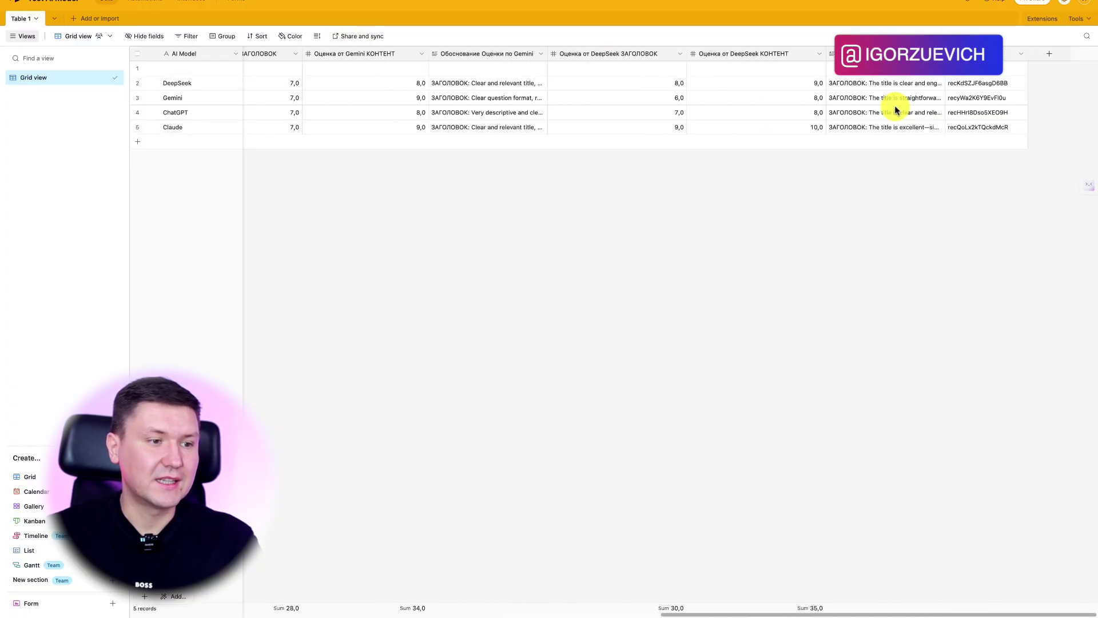
scroll(895, 109, left, 10)
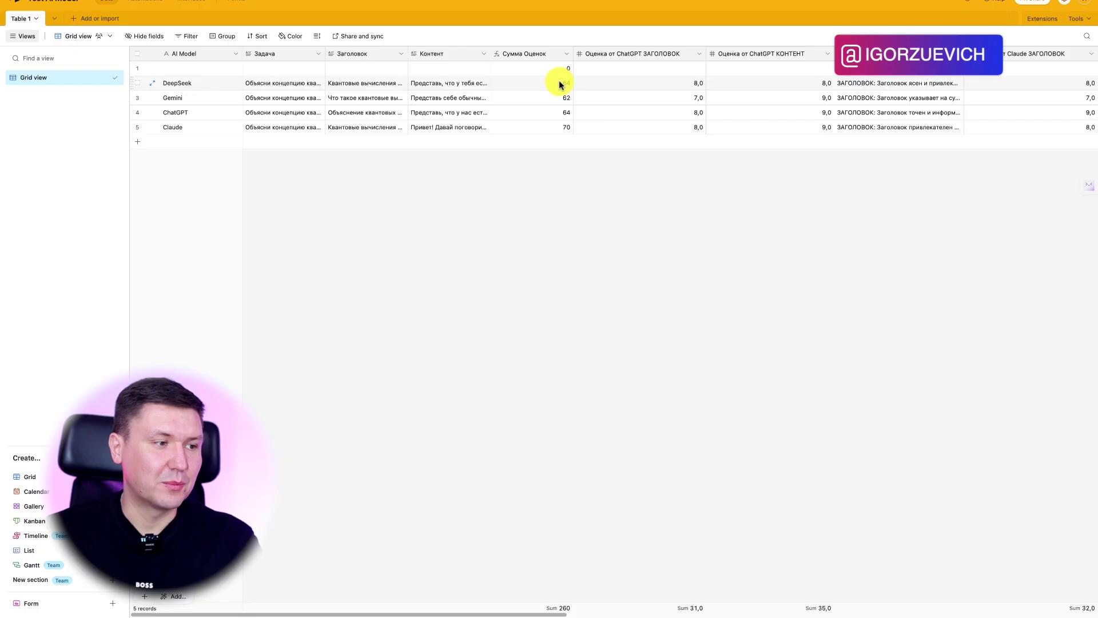
key(Down)
key(Down)
key(Down)
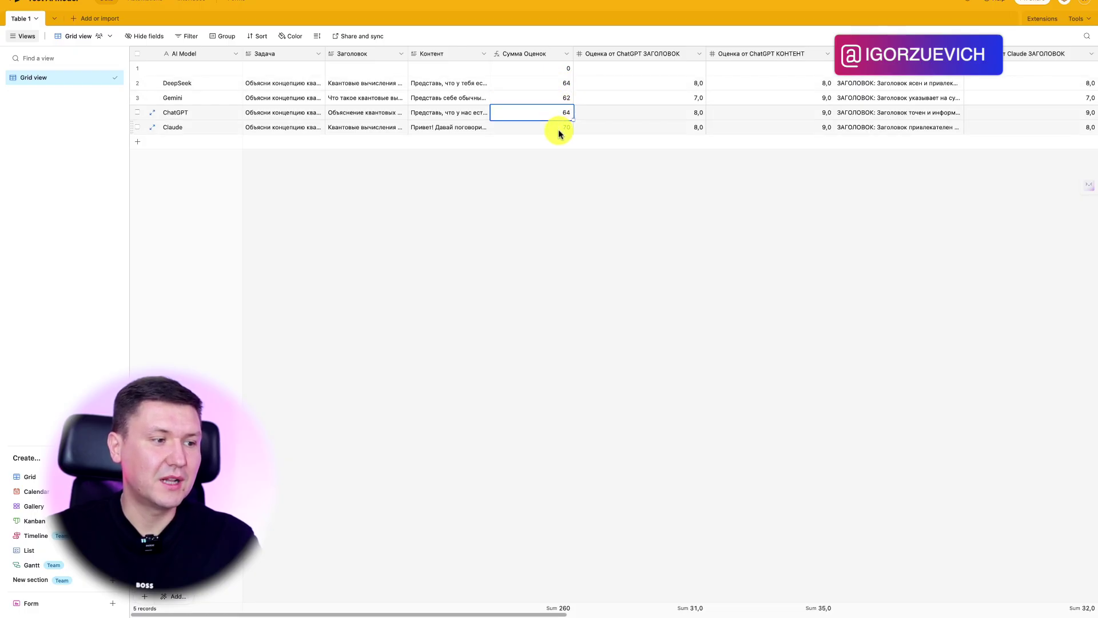
click(534, 87)
click(540, 116)
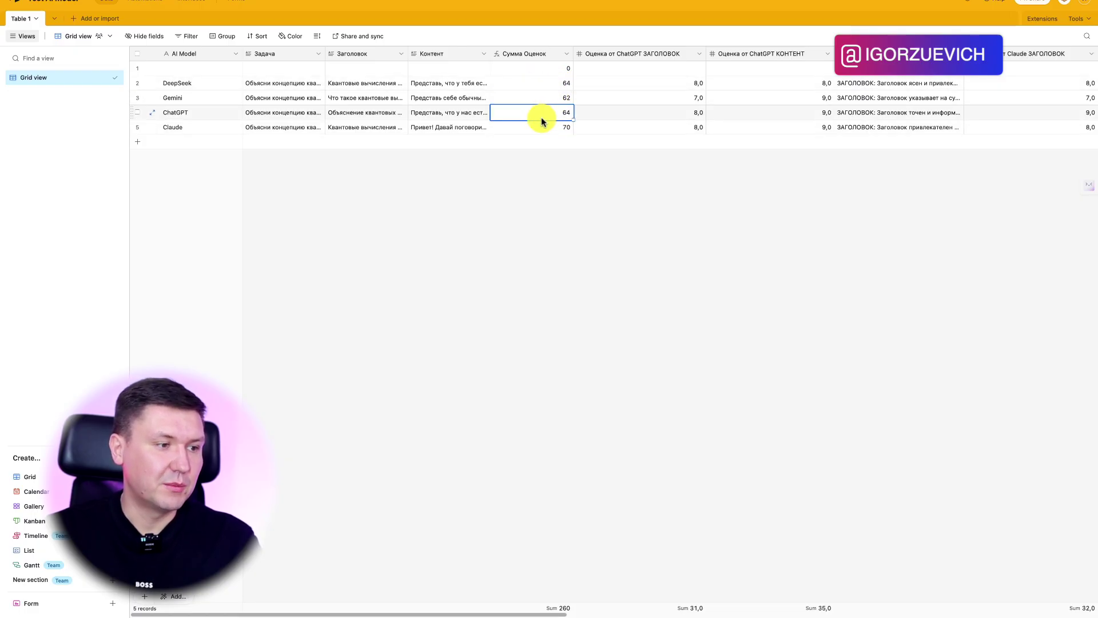
click(544, 127)
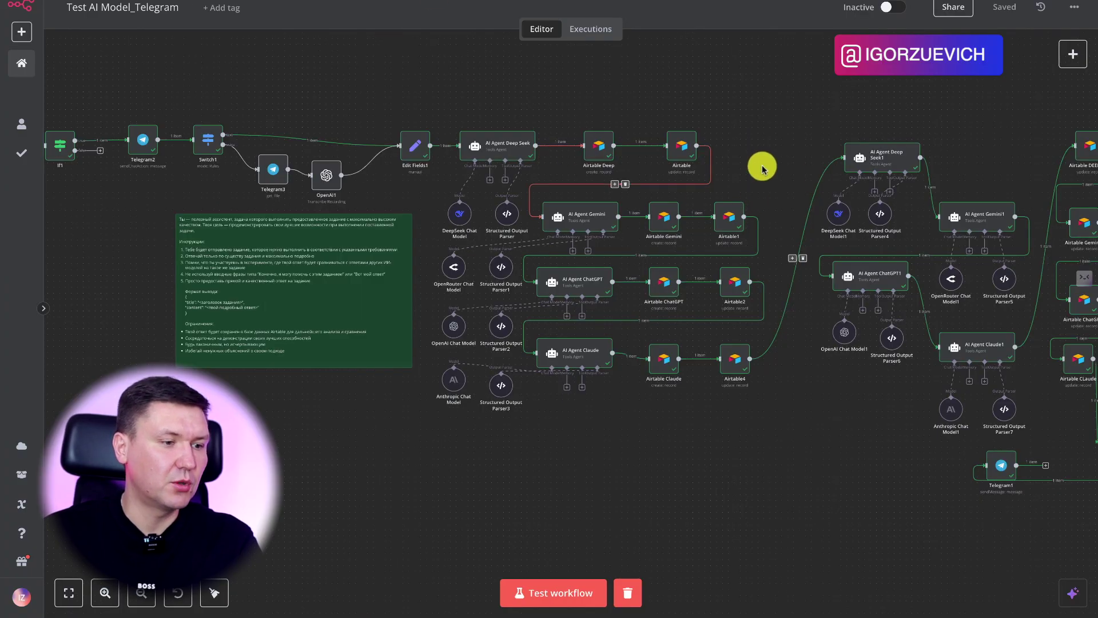
- Review the Test AI Model_Telegram workflow from the Telegram trigger through the four answering agents to the evaluators and final Telegram message
scroll(763, 164, up, 3)
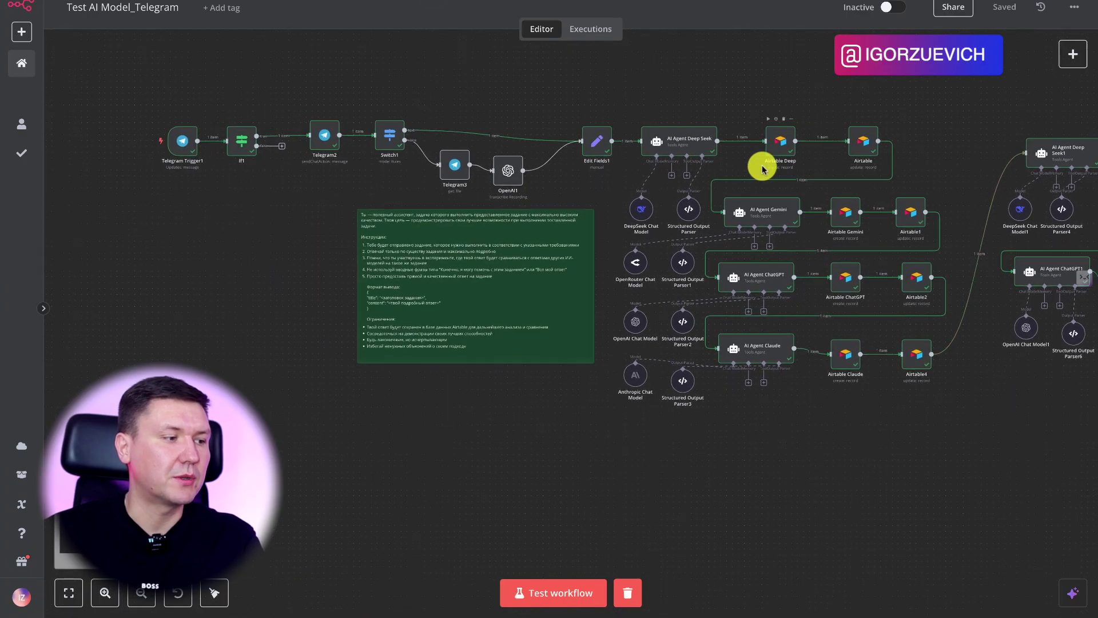
scroll(619, 179, right, 5)
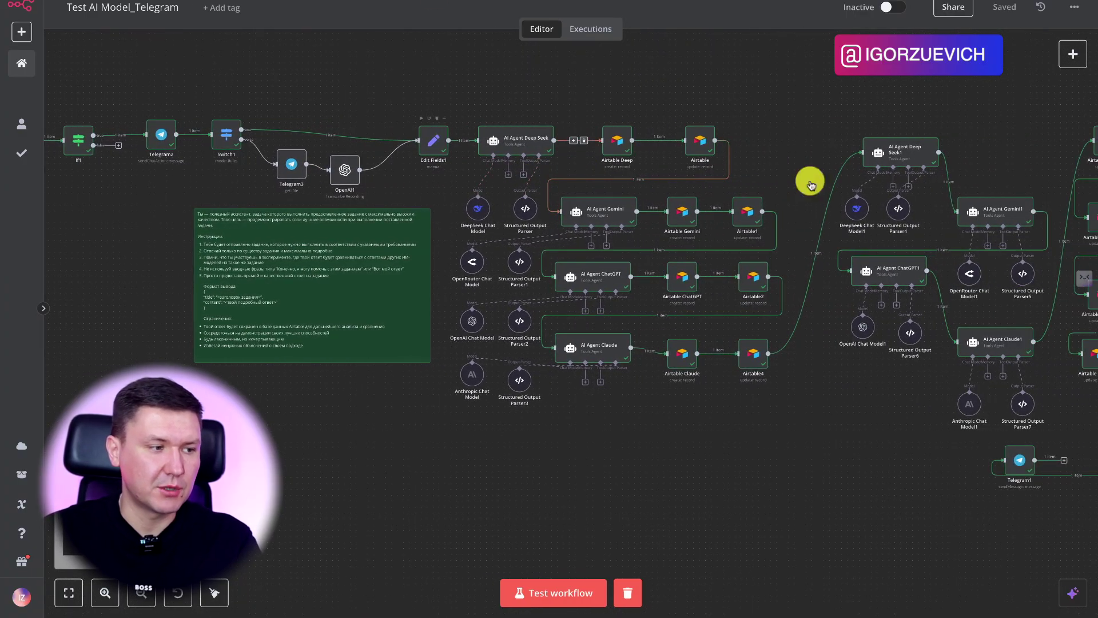
scroll(862, 400, right, 3)
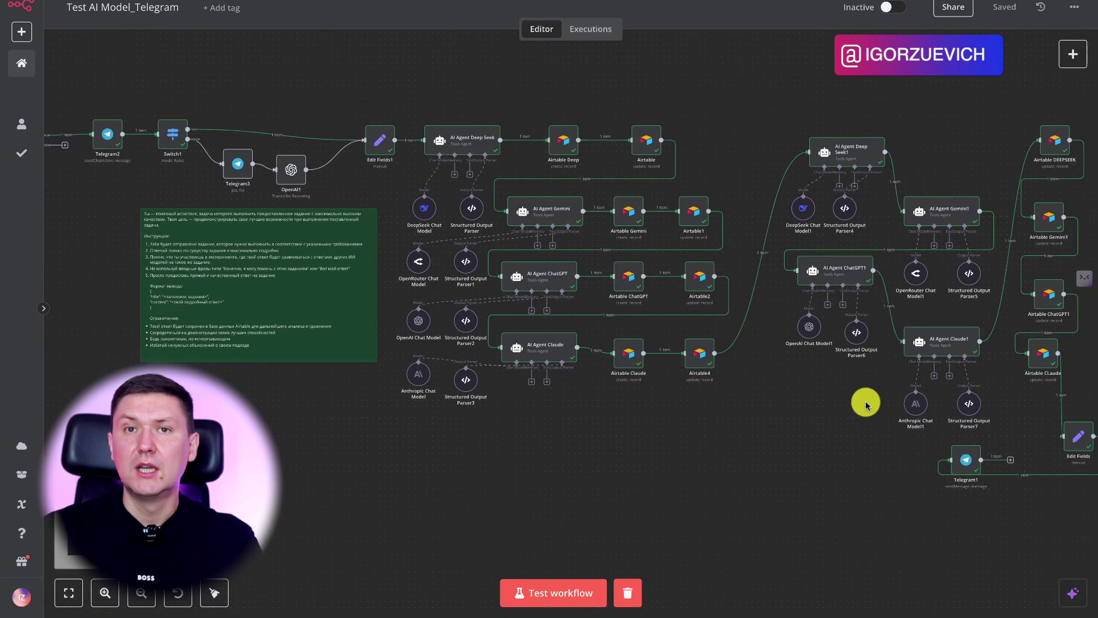
scroll(867, 406, right, 1)
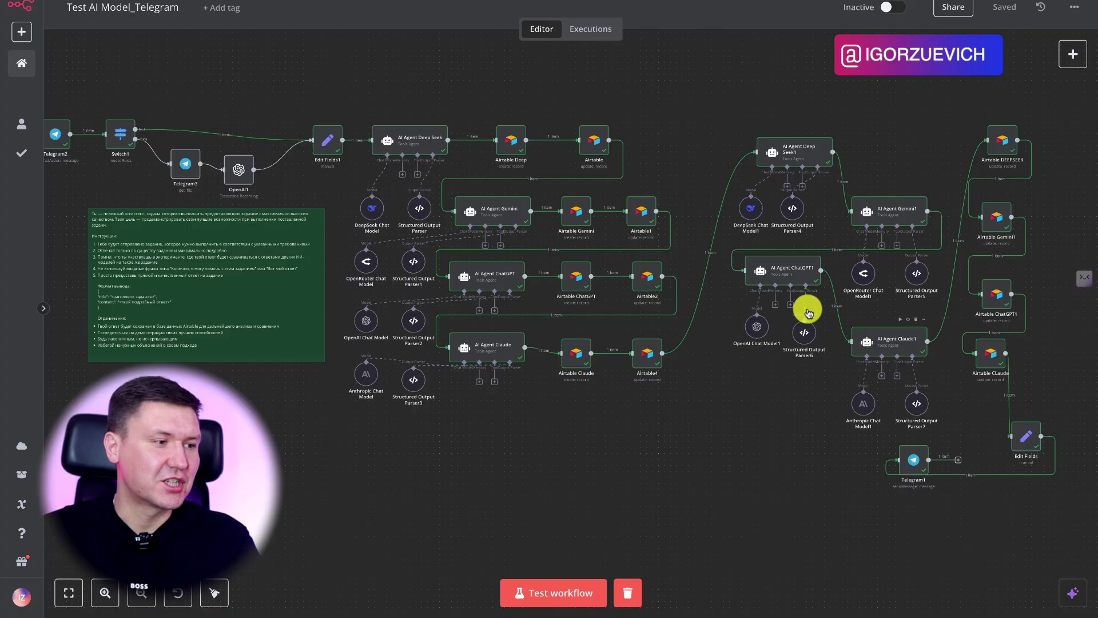
scroll(715, 360, right, 2)
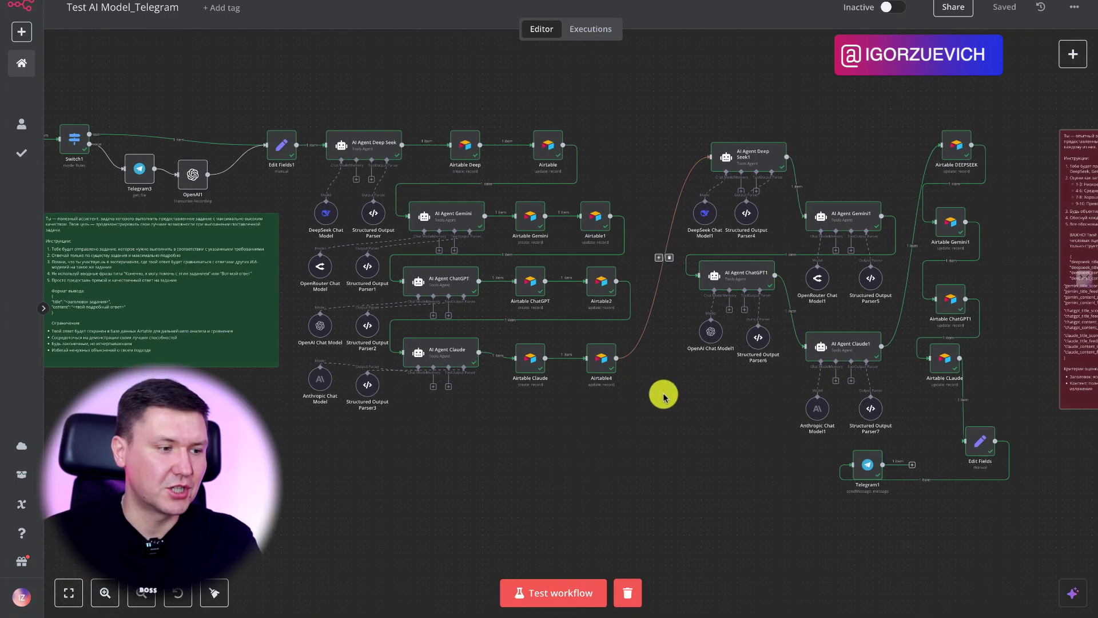
scroll(600, 513, left, 2)
scroll(600, 513, left, 2)
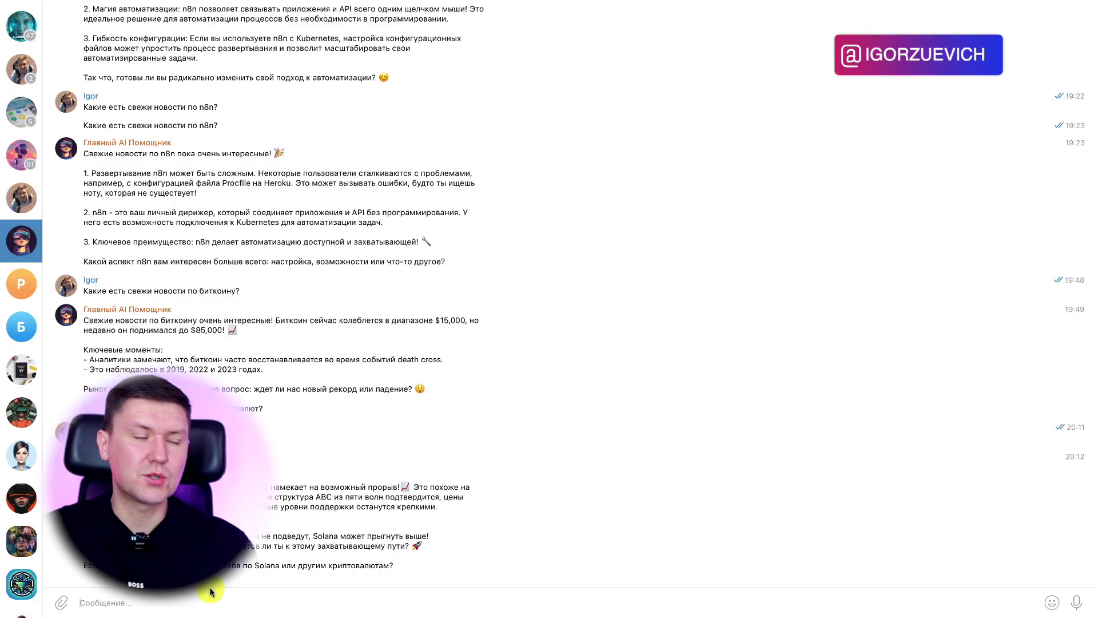
- Switch to Telegram and send the Главный AI Помощник bot the task to explain quantum computing simply, as if to a 10-year-old
key(super+v)
key(Return)
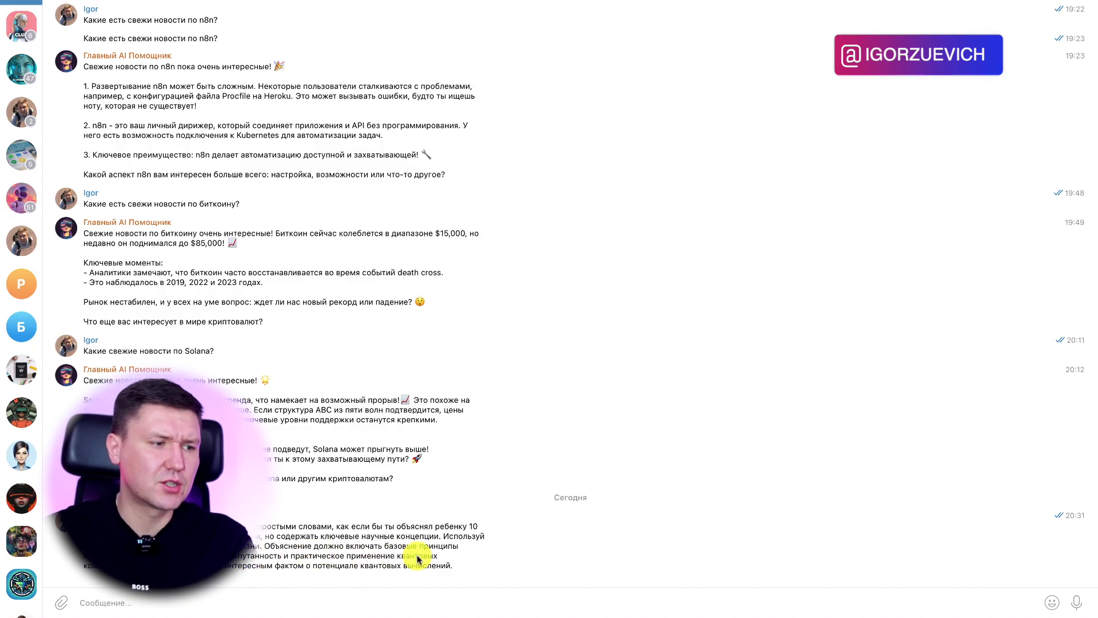
click(323, 605)
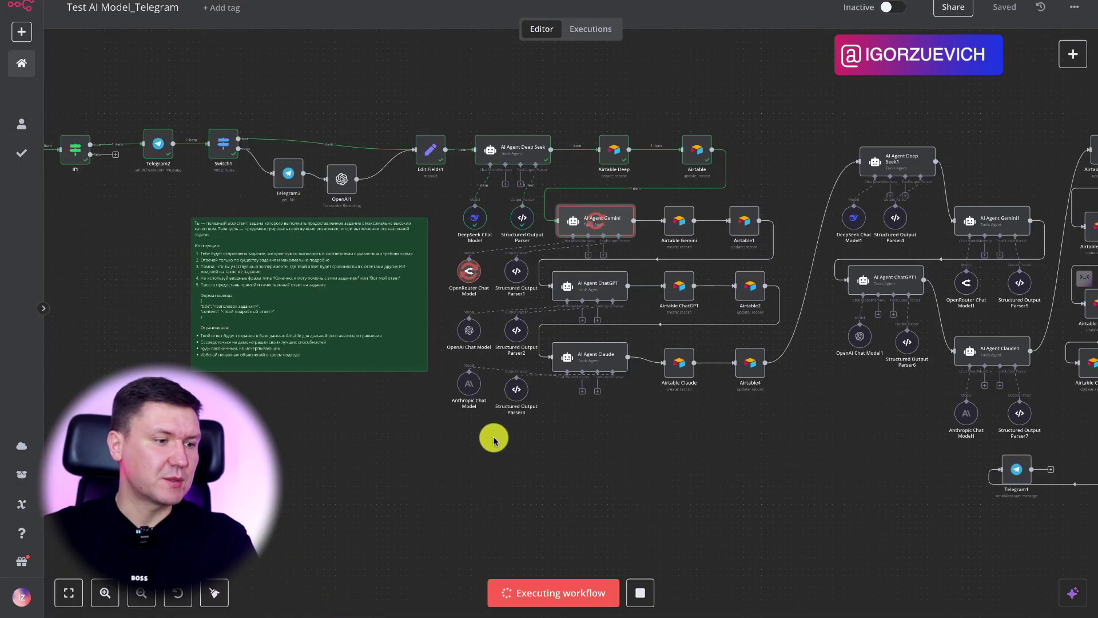
- Switch back to n8n and follow the running workflow from the answering agents to the evaluator agents
scroll(493, 440, left, 3)
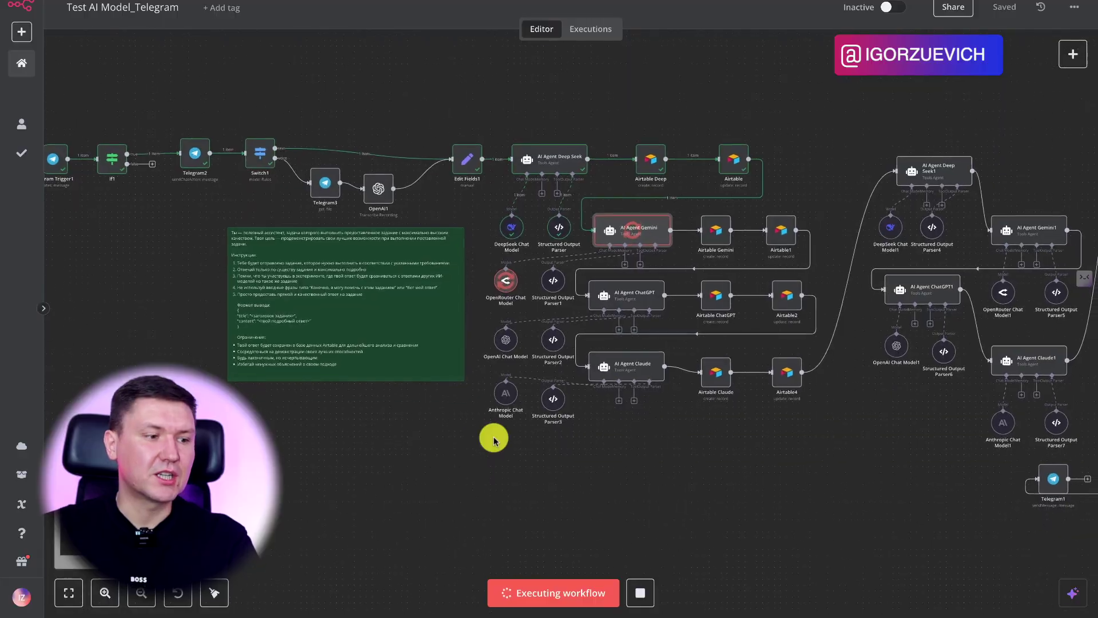
scroll(493, 441, right, 1)
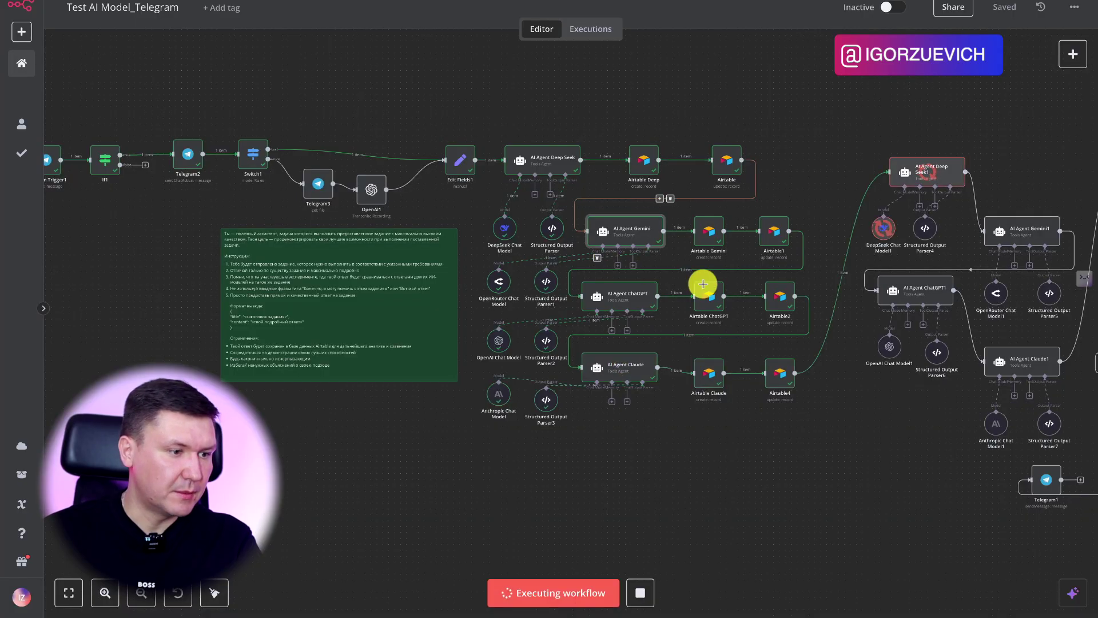
scroll(704, 287, right, 5)
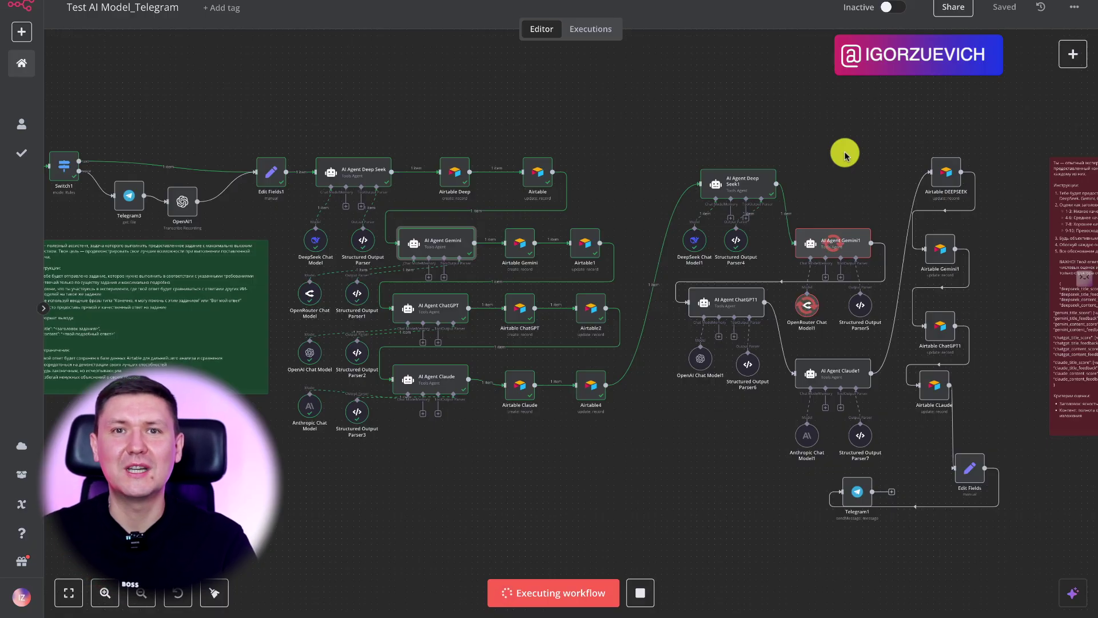
scroll(857, 122, right, 3)
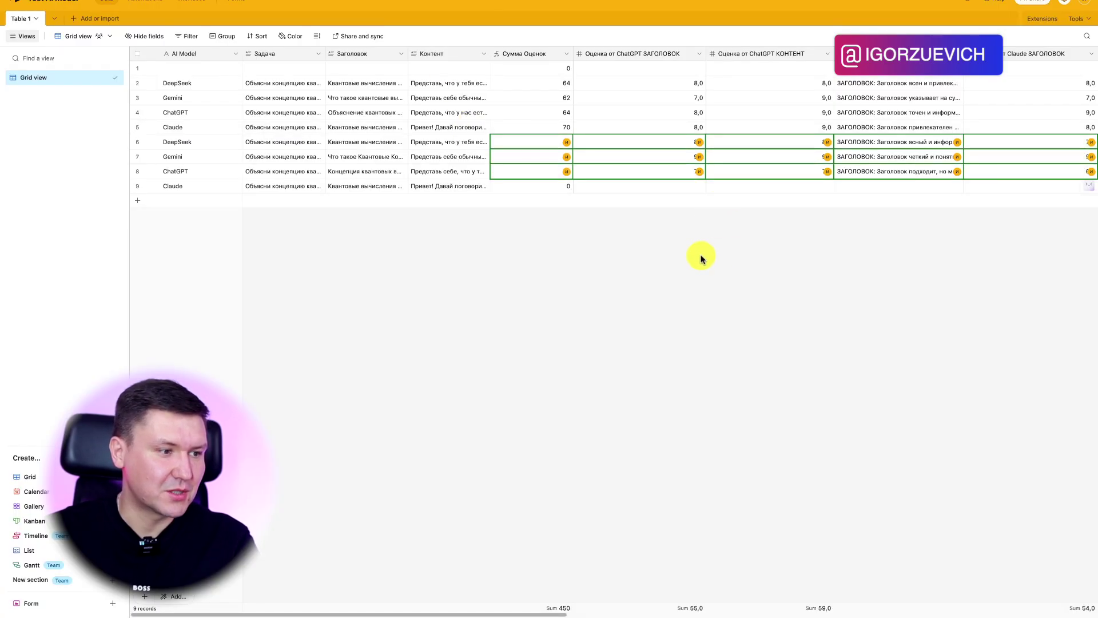
- Switch to the Airtable grid and compare the Сумма Оценок totals of the four newly added model records
scroll(713, 255, right, 3)
scroll(712, 253, left, 3)
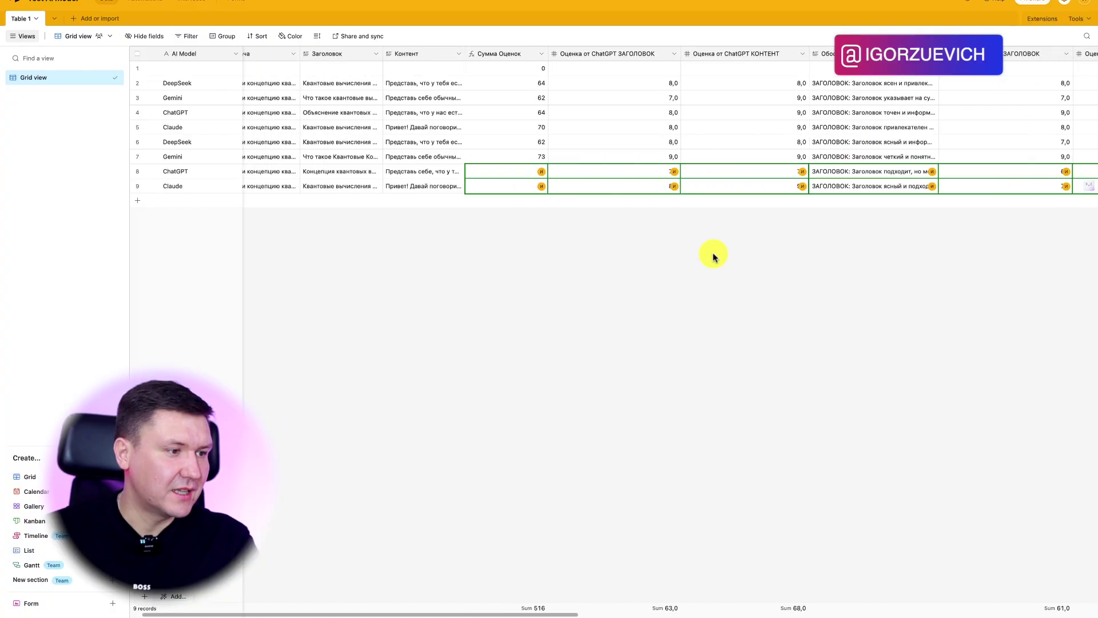
click(594, 147)
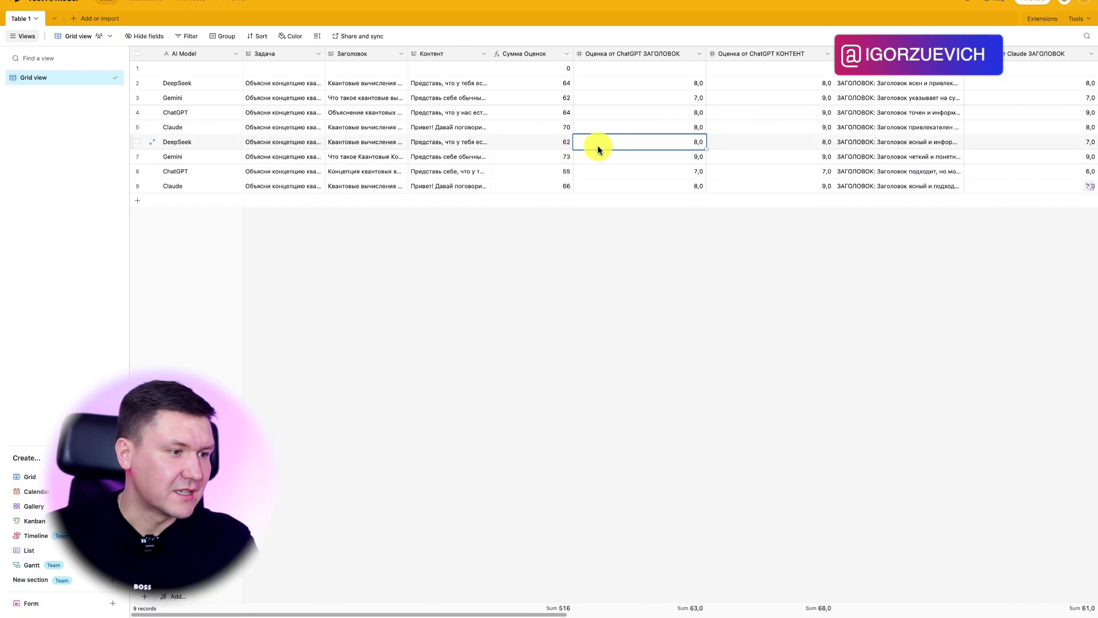
click(555, 148)
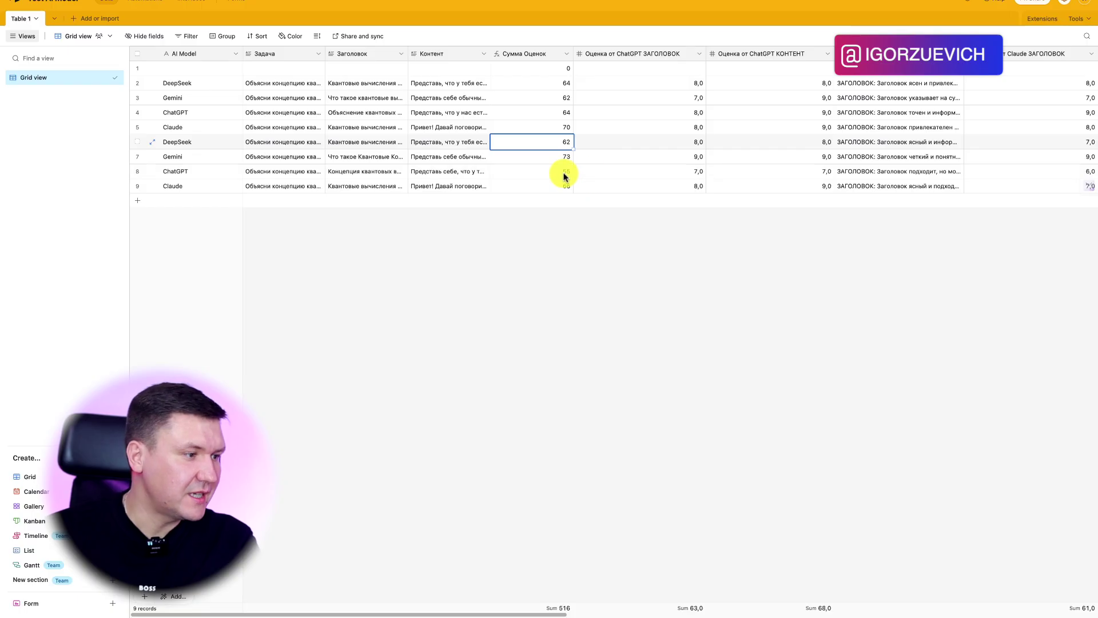
click(531, 172)
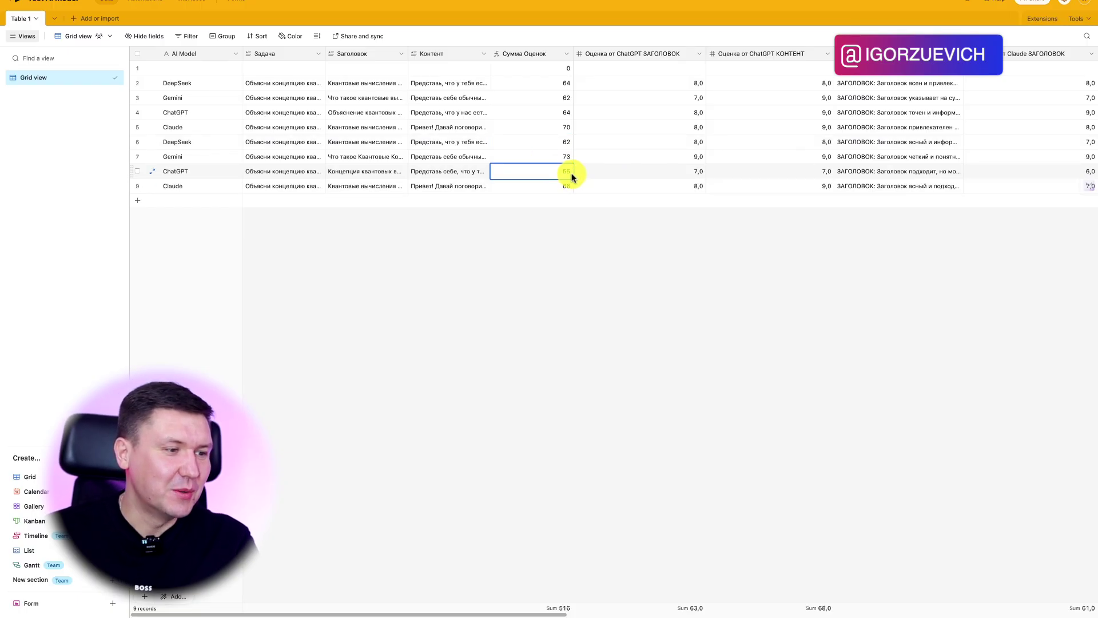
- Check ChatGPT's title and content scores for its own answer in row 8 and read the full justification
click(641, 173)
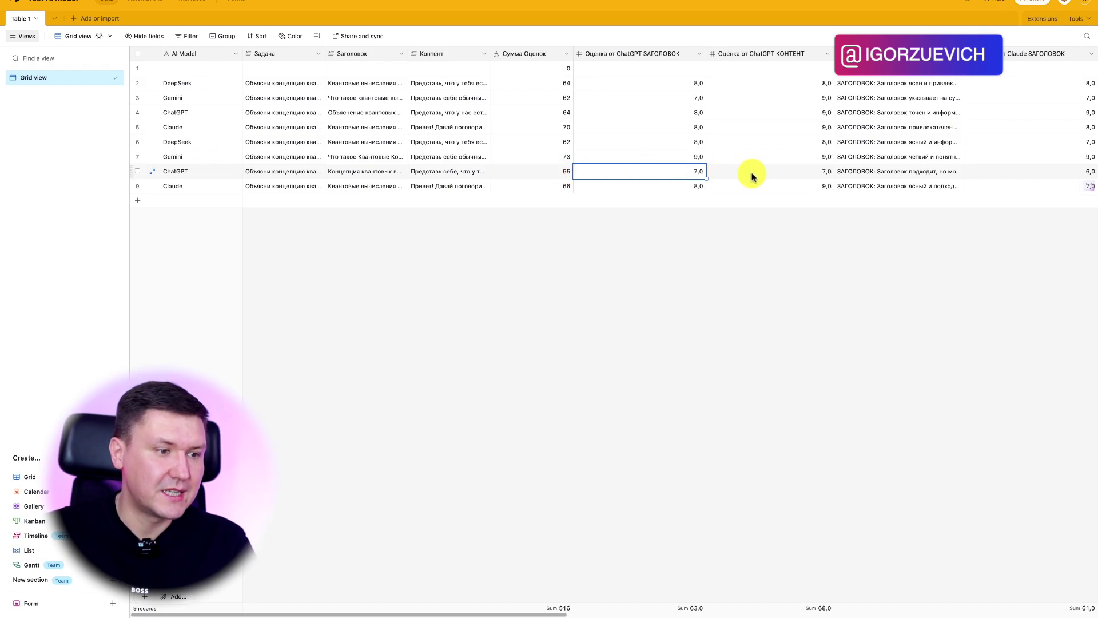
click(778, 173)
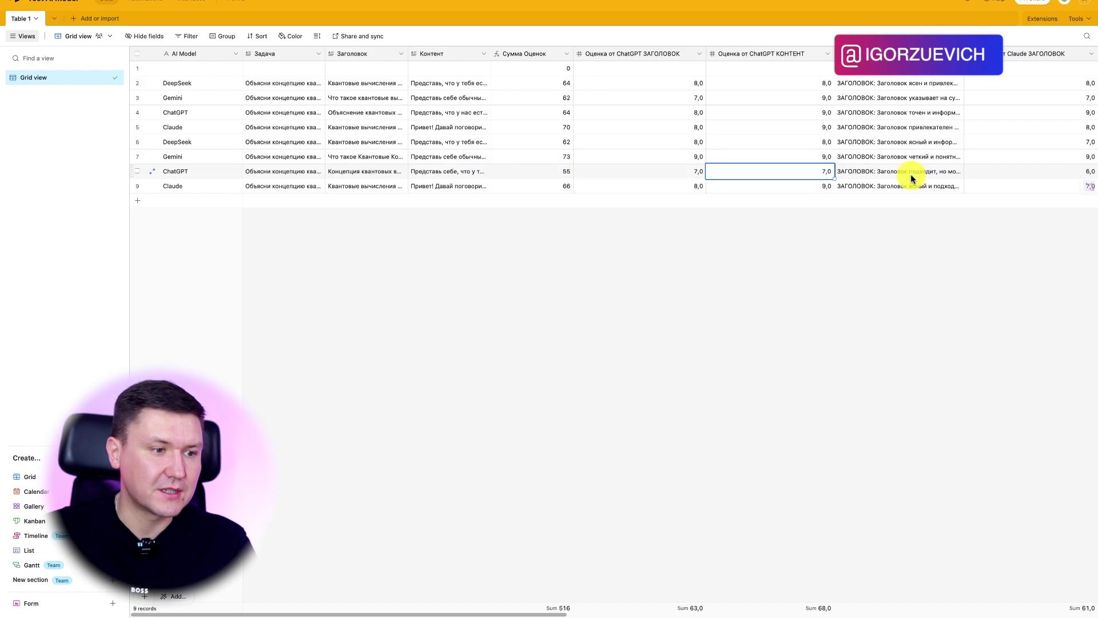
click(938, 176)
click(957, 171)
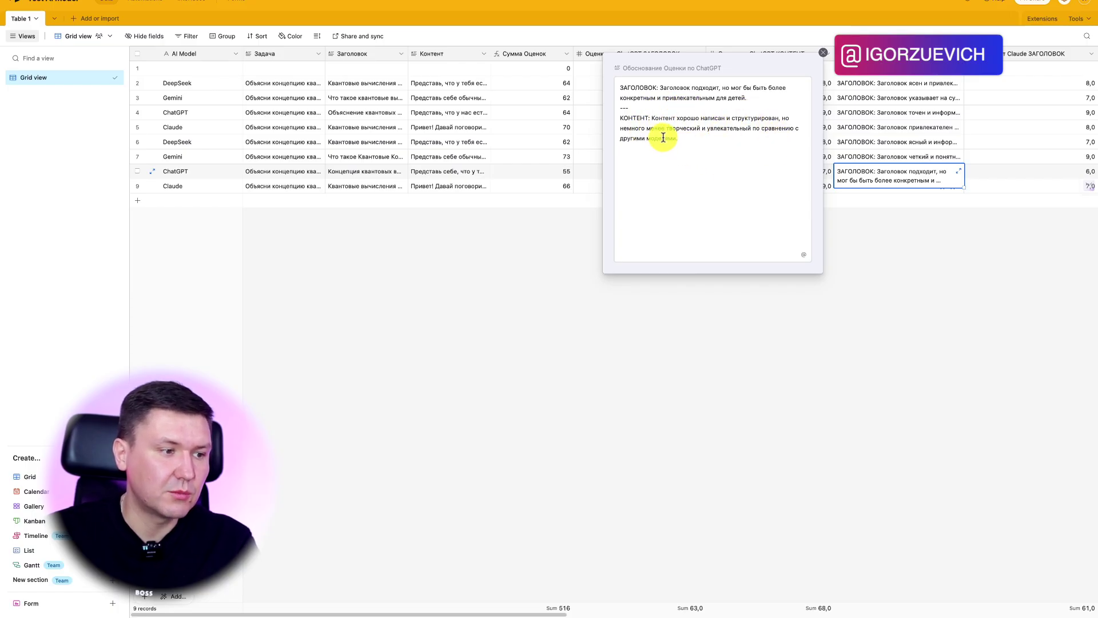
click(895, 254)
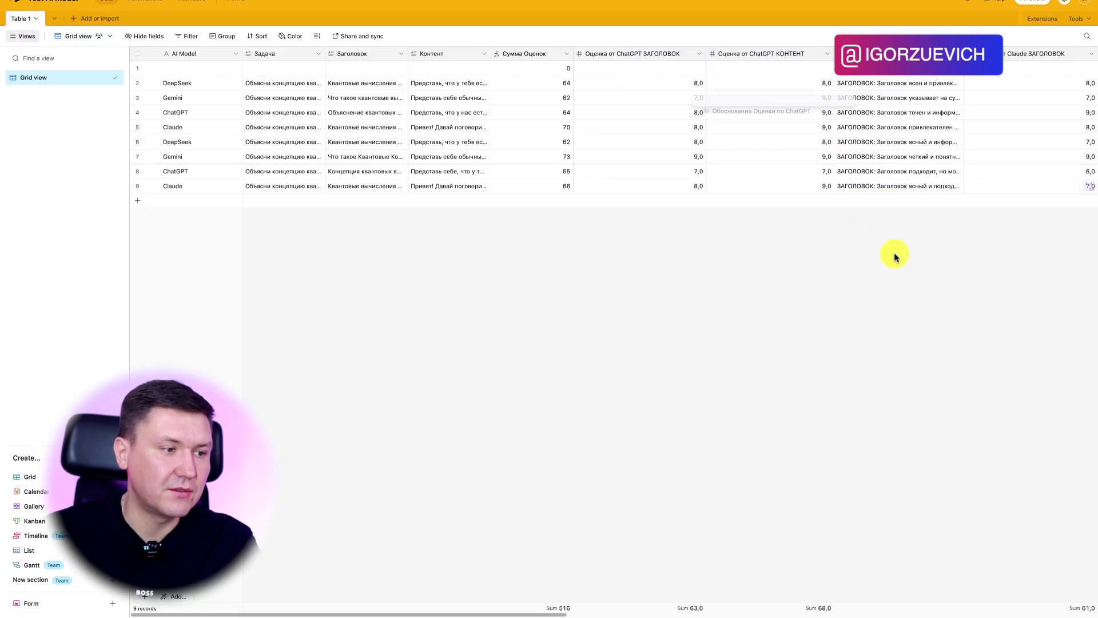
- Check Claude's title and content scores for the ChatGPT answer in row 8 and read the expanded Обоснование Оценки по Claude text
click(901, 172)
click(1003, 177)
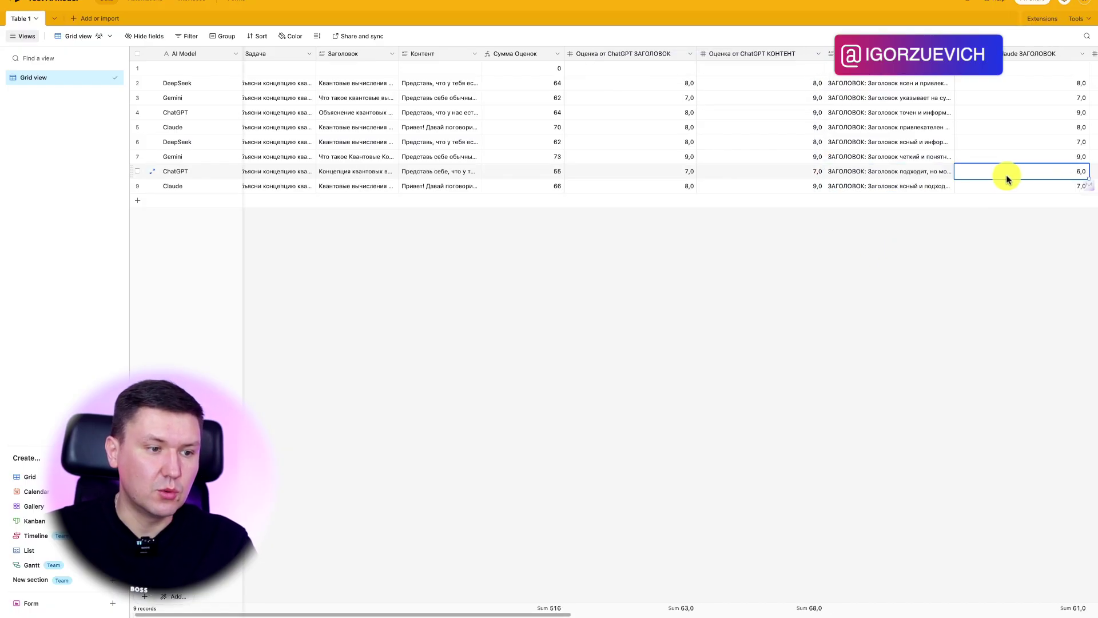
scroll(1058, 182, right, 3)
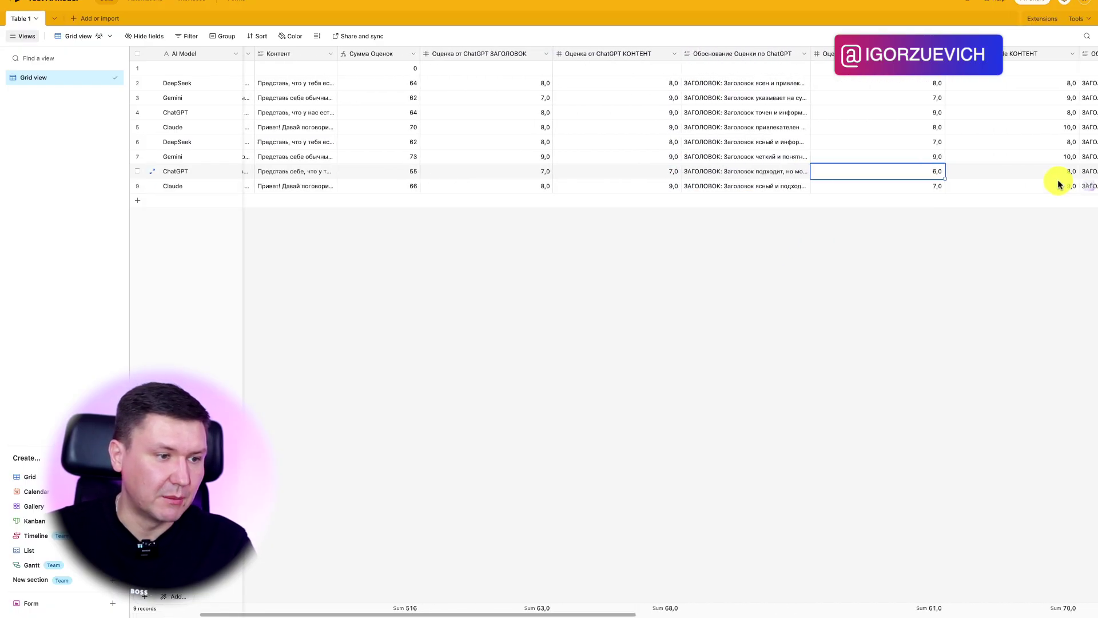
click(1055, 178)
scroll(918, 181, right, 2)
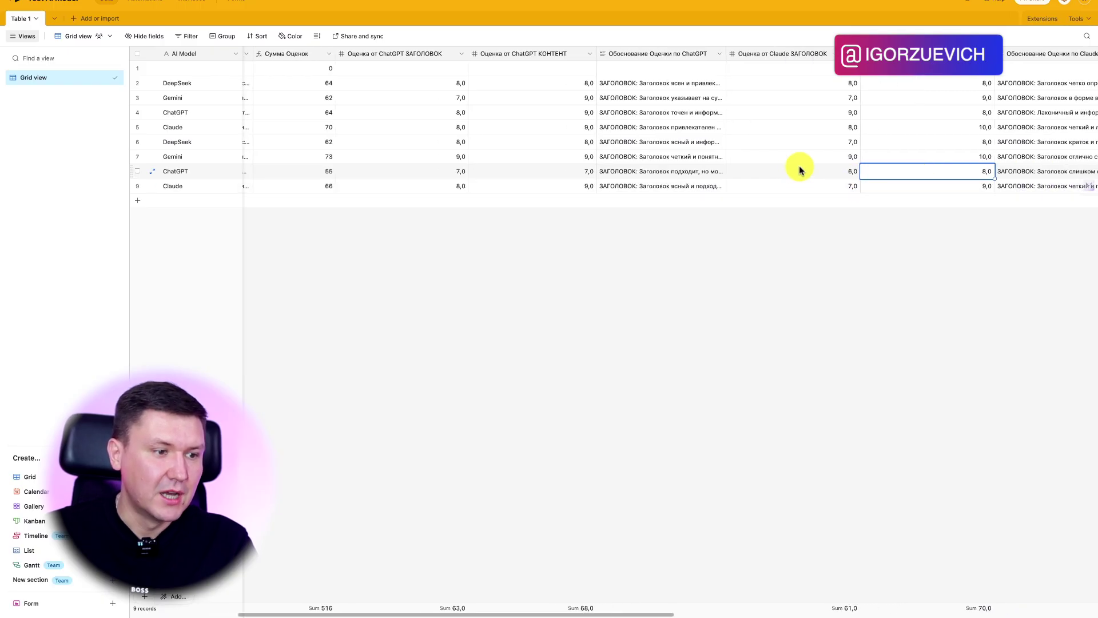
click(799, 170)
click(907, 177)
scroll(949, 184, right, 3)
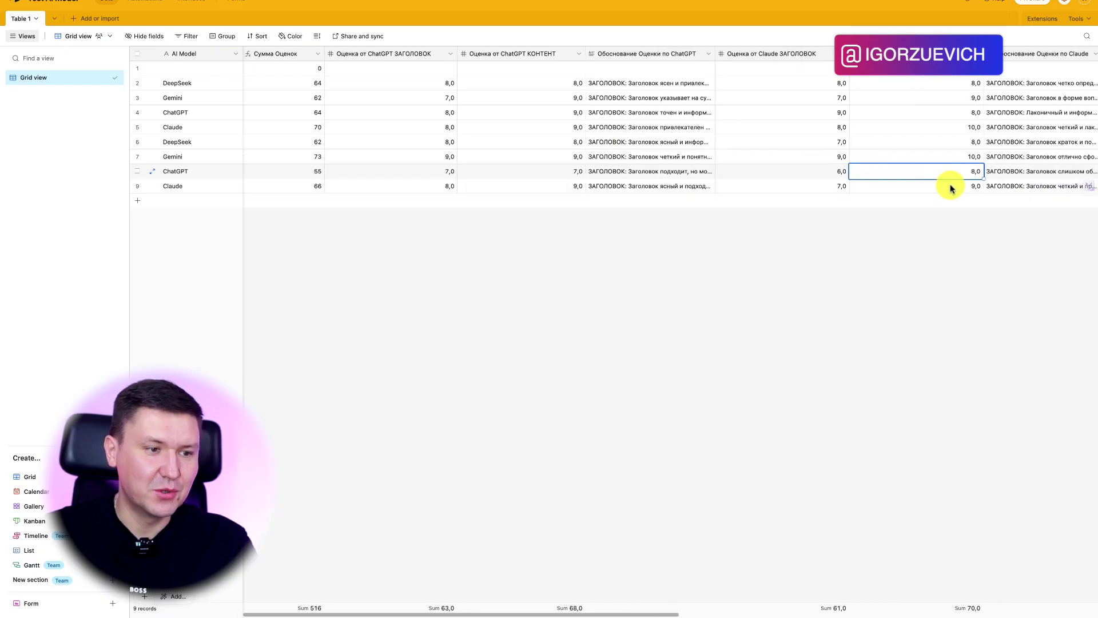
click(912, 179)
click(949, 172)
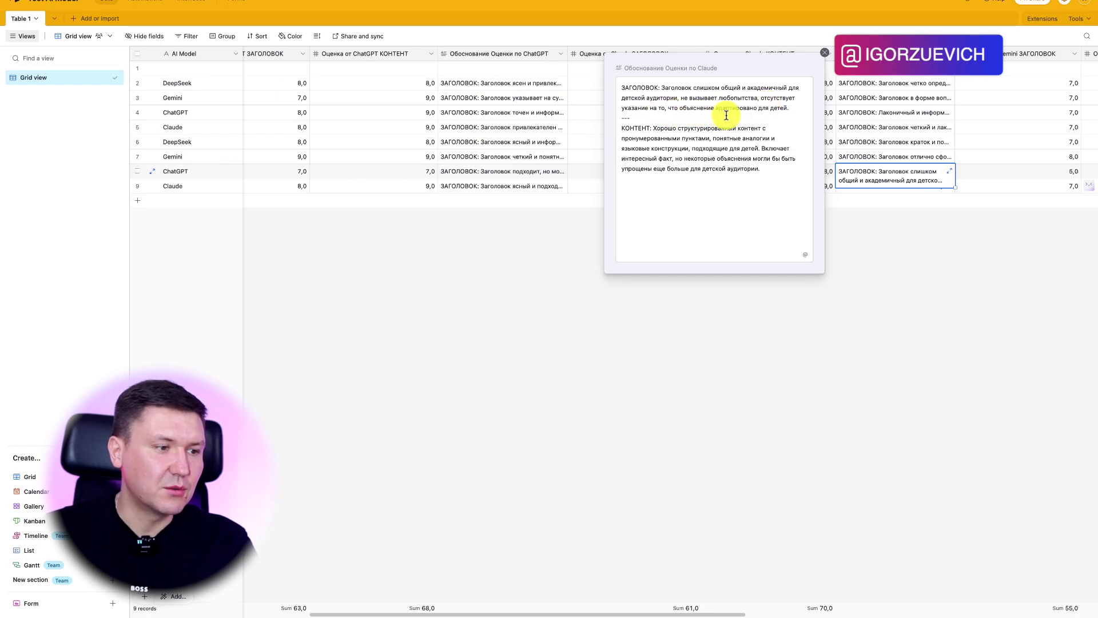
click(933, 233)
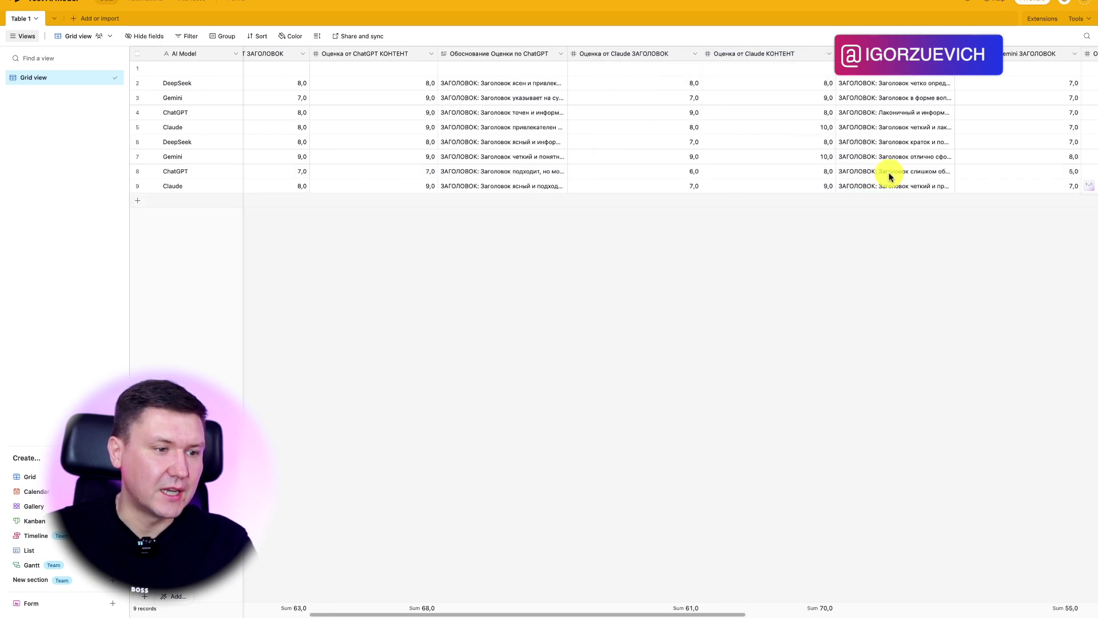
- Examine Gemini's title score, content score and justification for the ChatGPT answer in row 8, comparing them with Claude's title score
click(966, 170)
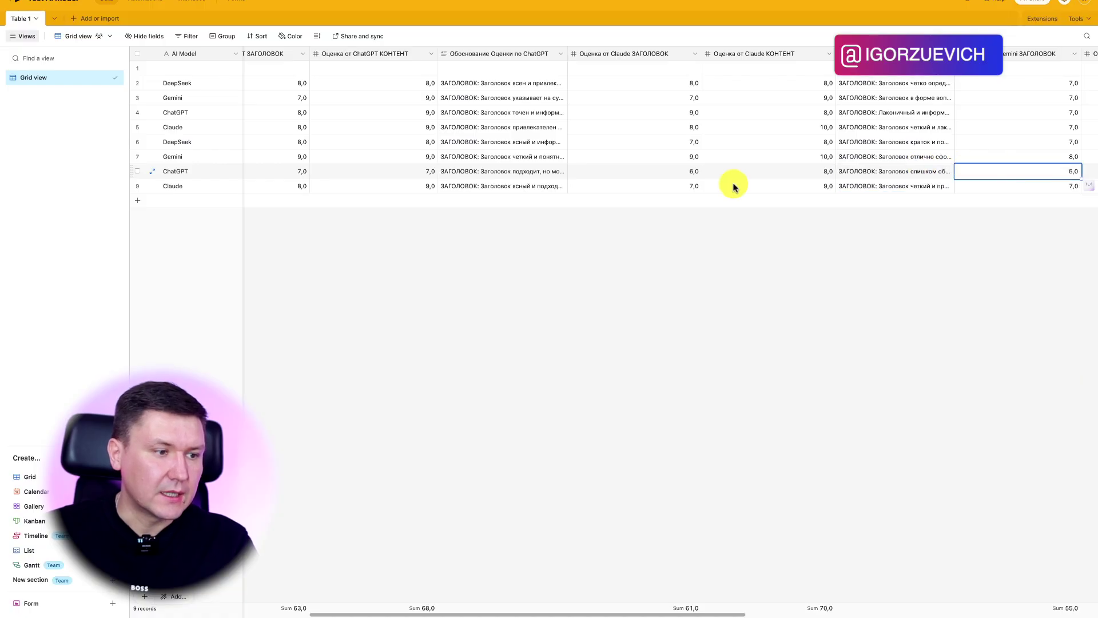
click(668, 172)
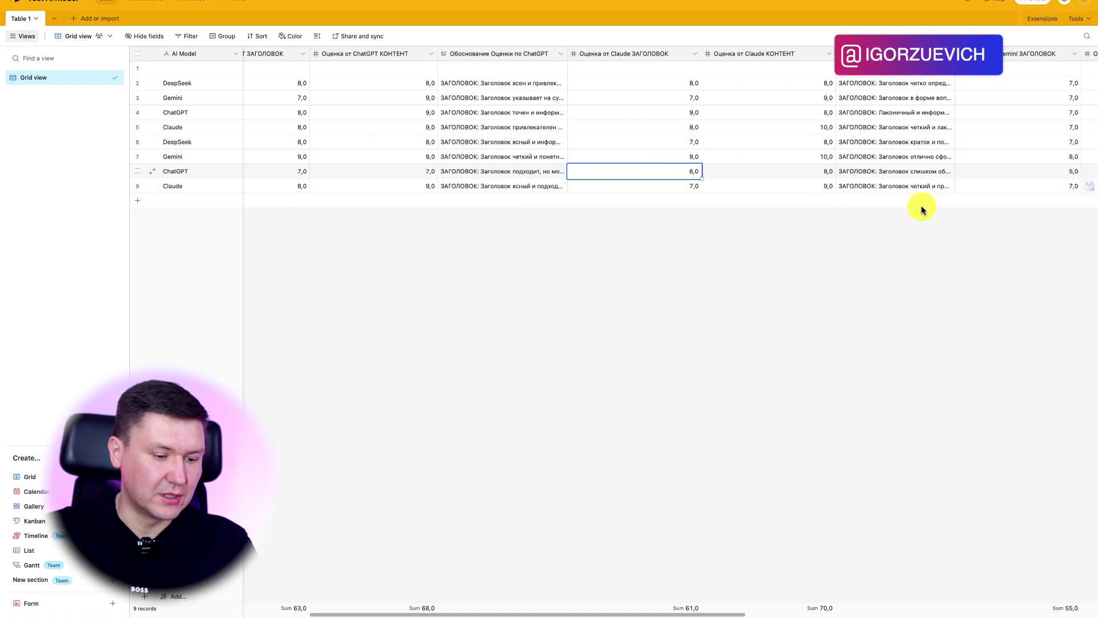
key(Right)
key(Right)
key(Right)
key(Right)
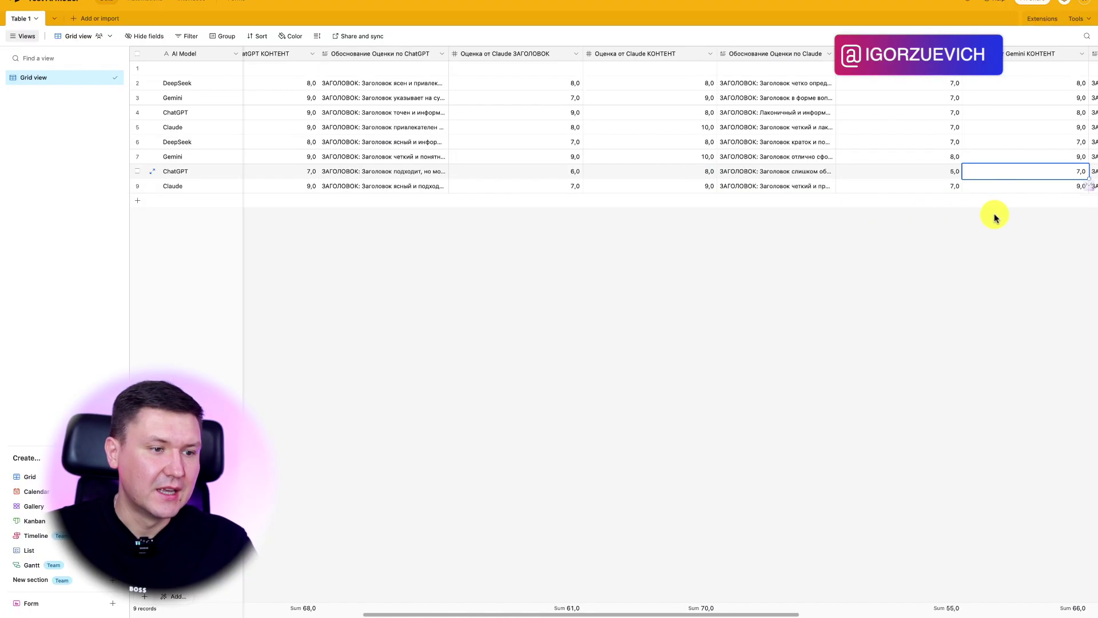
key(Left)
scroll(995, 218, right, 5)
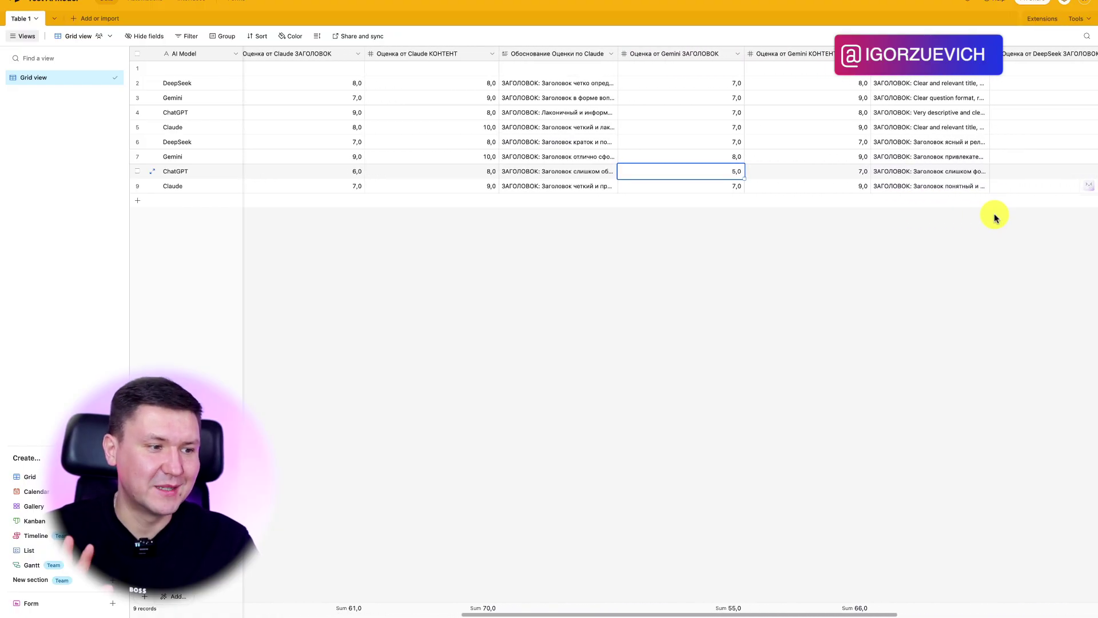
scroll(910, 234, right, 2)
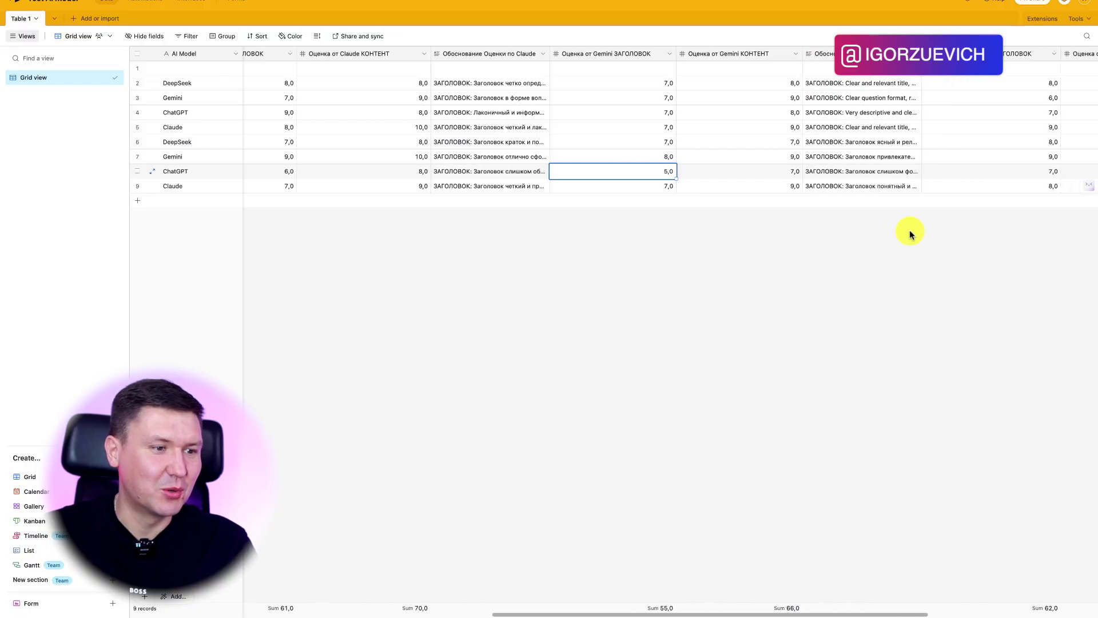
key(Right)
key(Right)
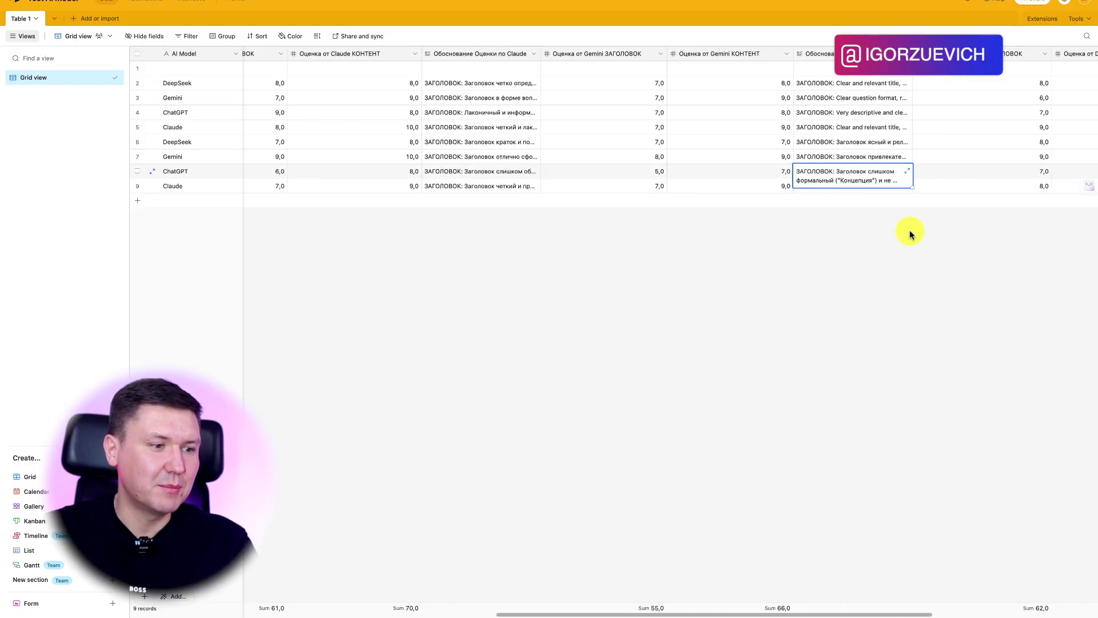
- Examine DeepSeek's title and content scores for the ChatGPT answer in row 8, and go back to Claude's justification
key(Right)
key(Right)
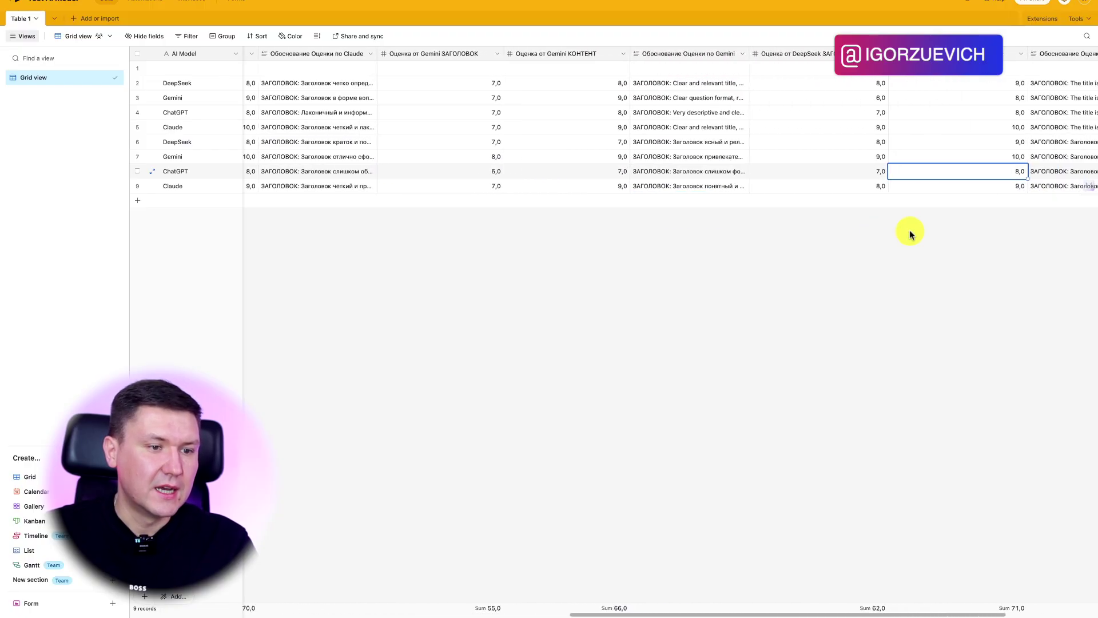
scroll(909, 233, right, 4)
key(Left)
key(Left)
key(Left)
key(Left)
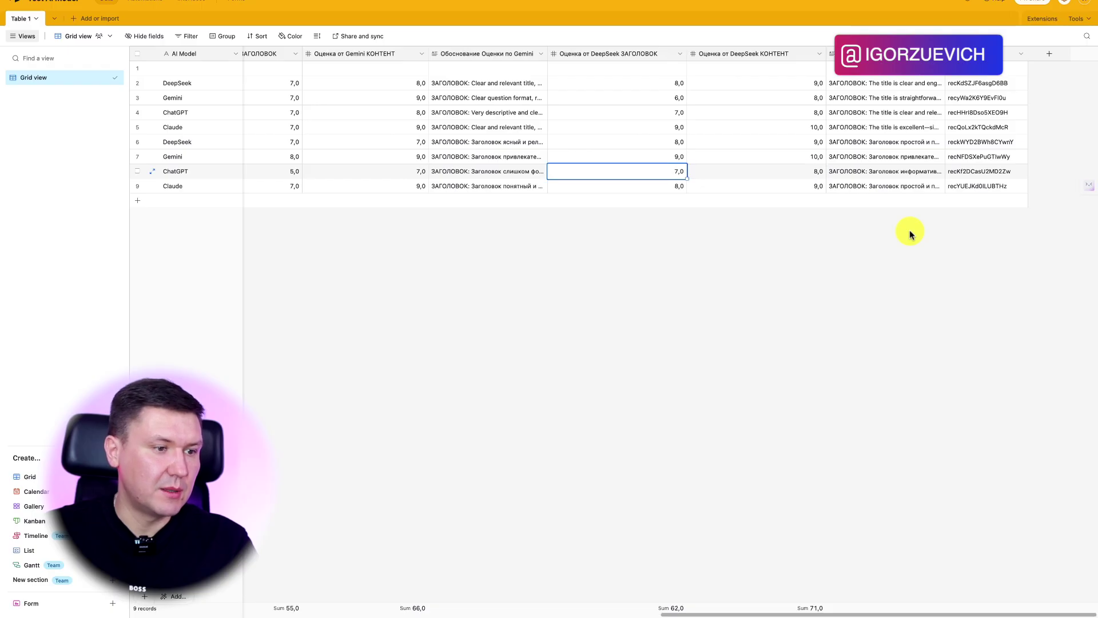
key(Left)
key(Left)
key(Left)
key(Left)
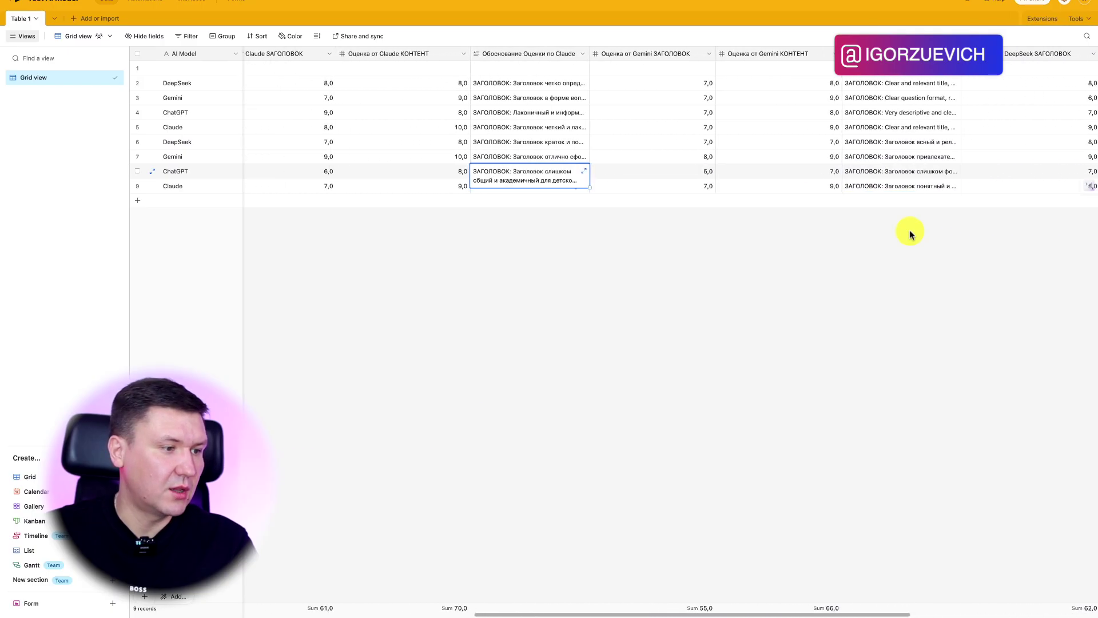
- Go back from Claude's justification to the Заголовок column and read Gemini's full title in row 7
key(Left)
key(Left)
key(Left)
key(Left)
key(Left)
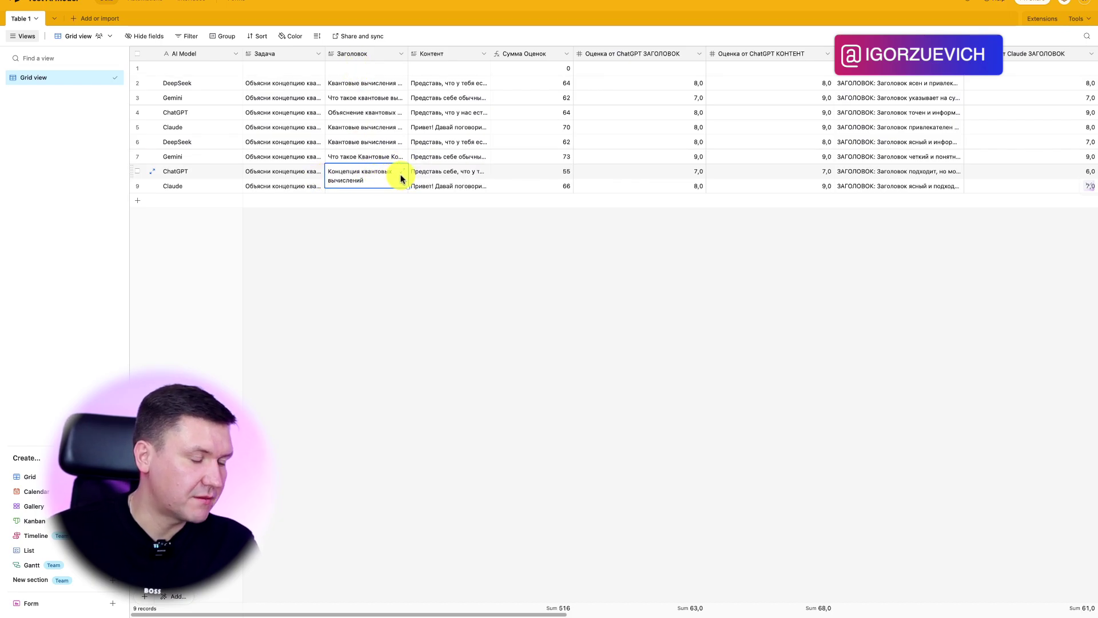
key(Up)
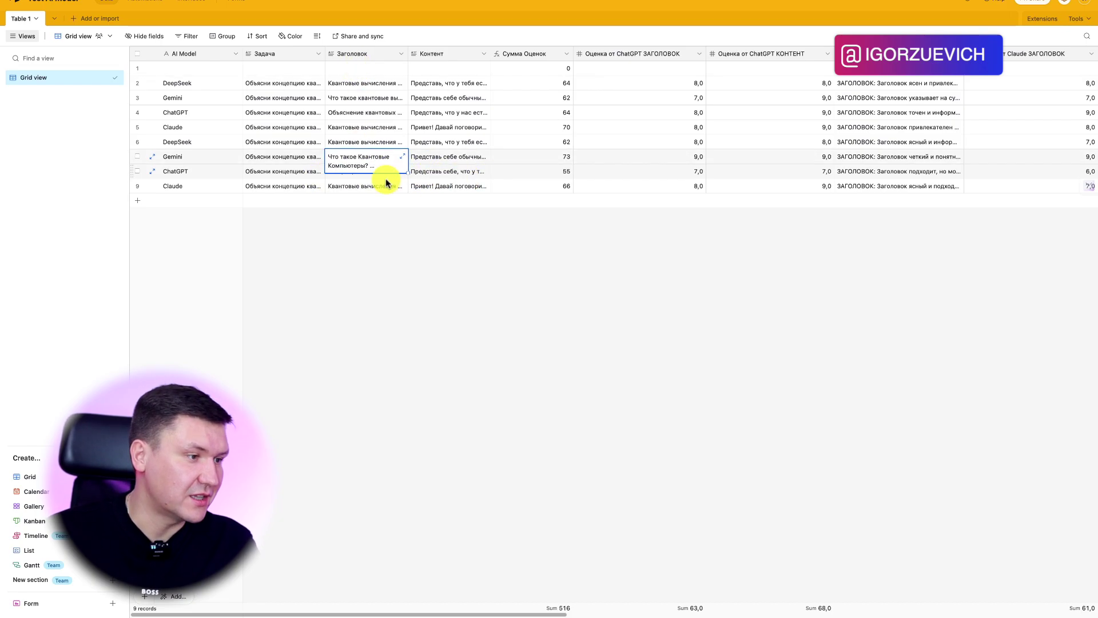
click(401, 160)
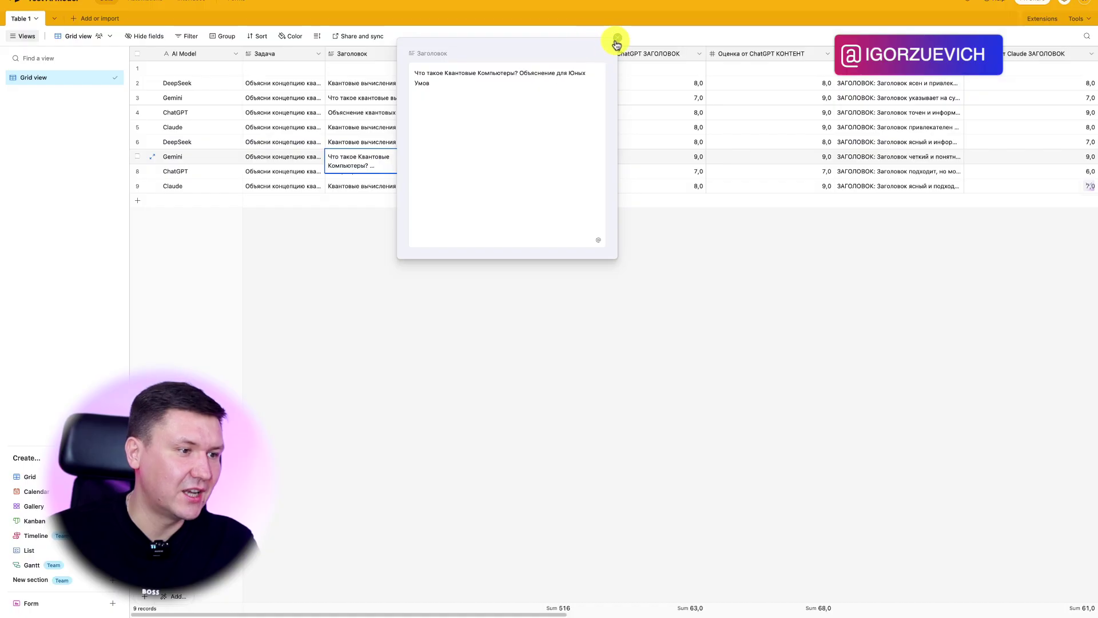
click(616, 42)
- Read the full titles of the DeepSeek answer in row 6 and the Claude answer in row 9
click(364, 146)
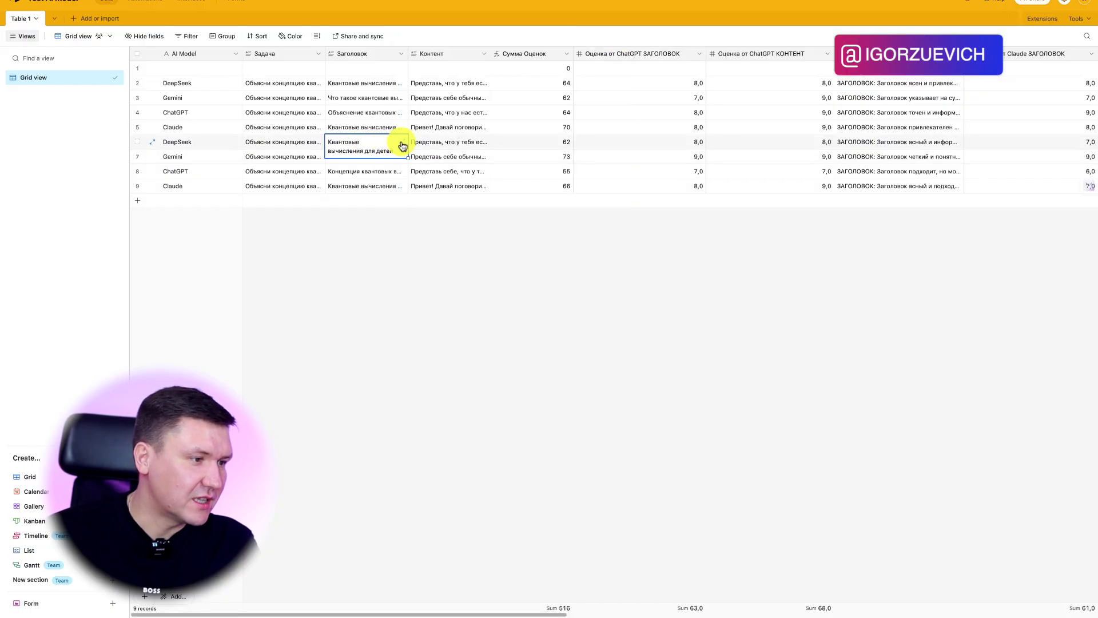
click(402, 145)
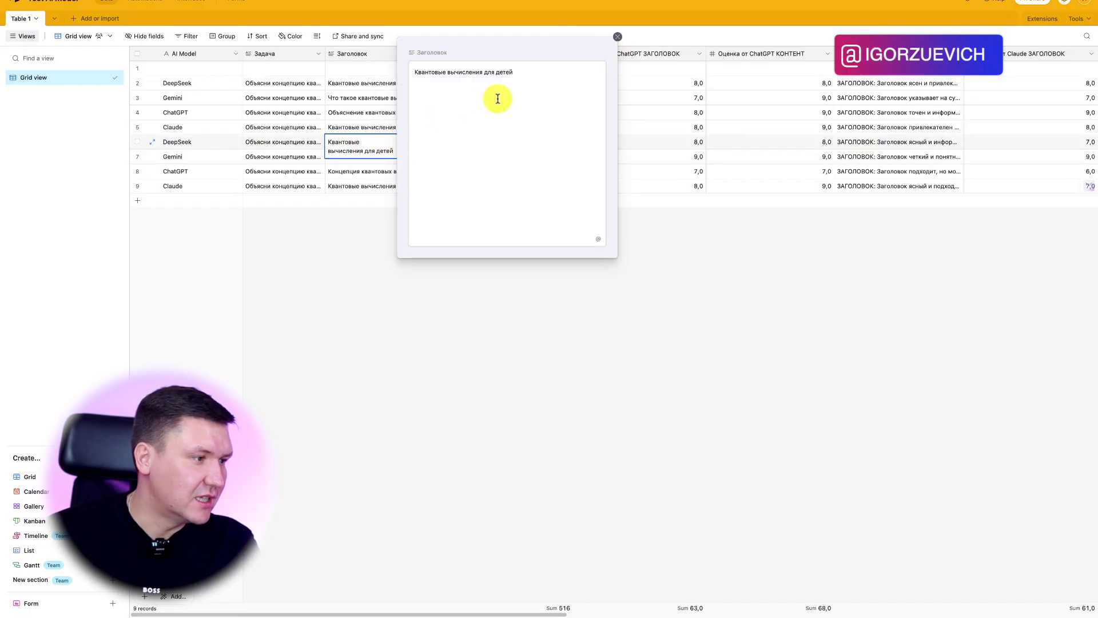
click(616, 41)
click(370, 190)
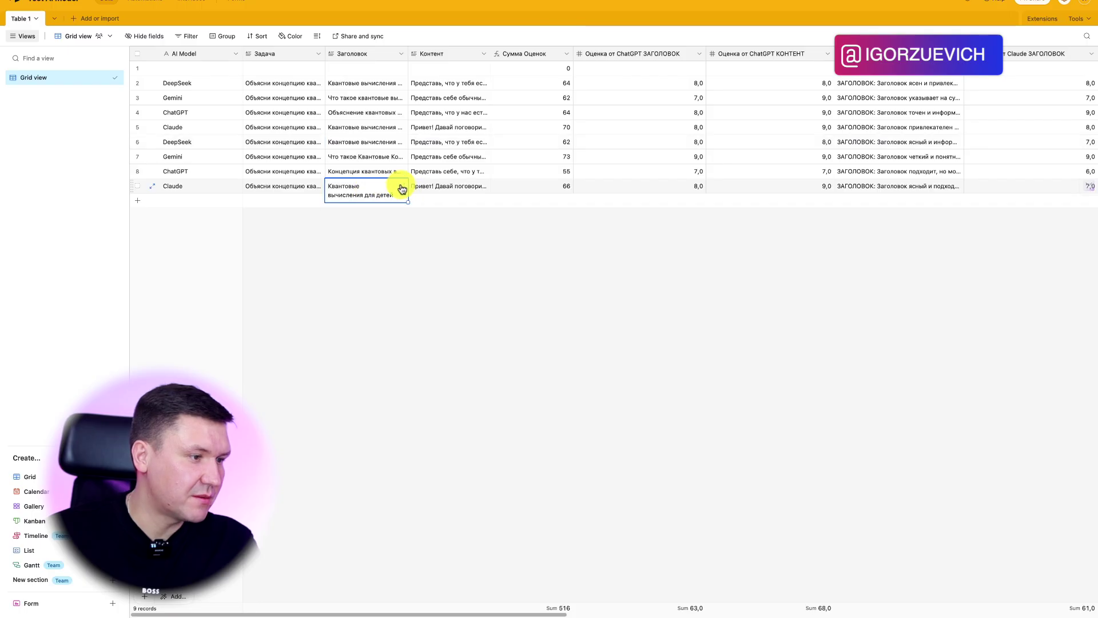
click(402, 188)
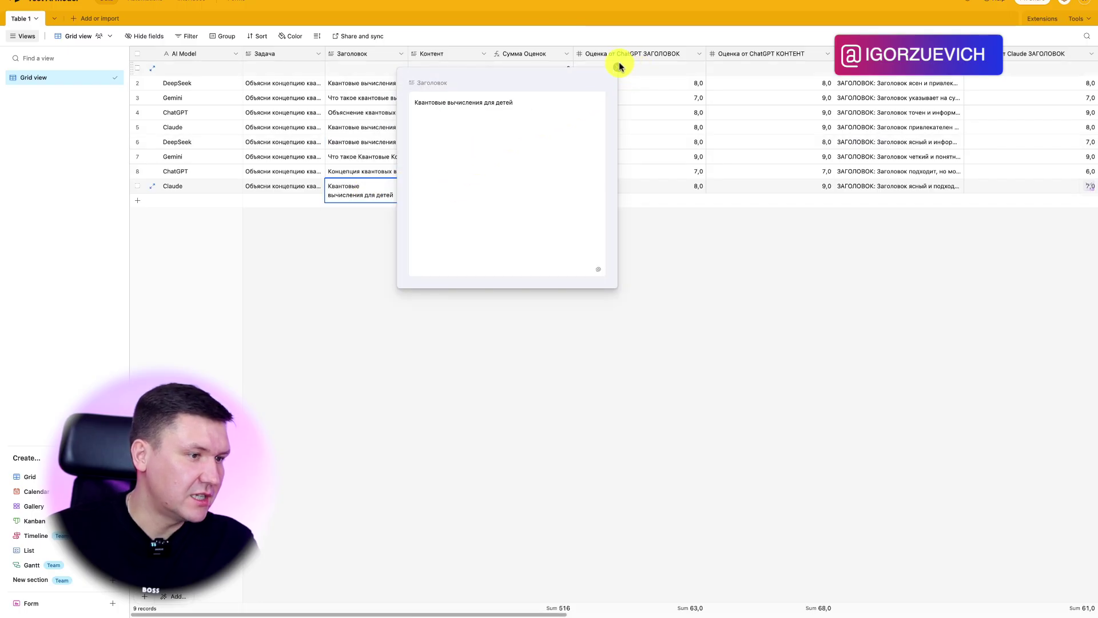
click(618, 67)
click(440, 225)
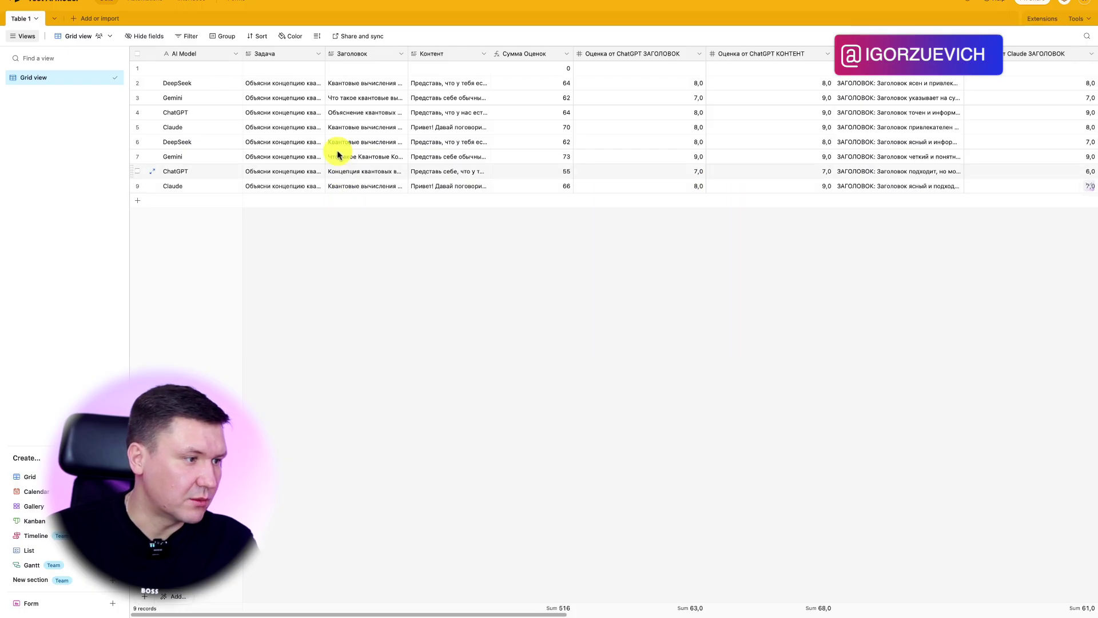
- Examine ChatGPT's title and content scores and Claude's title score for the DeepSeek answer in row 6
click(656, 148)
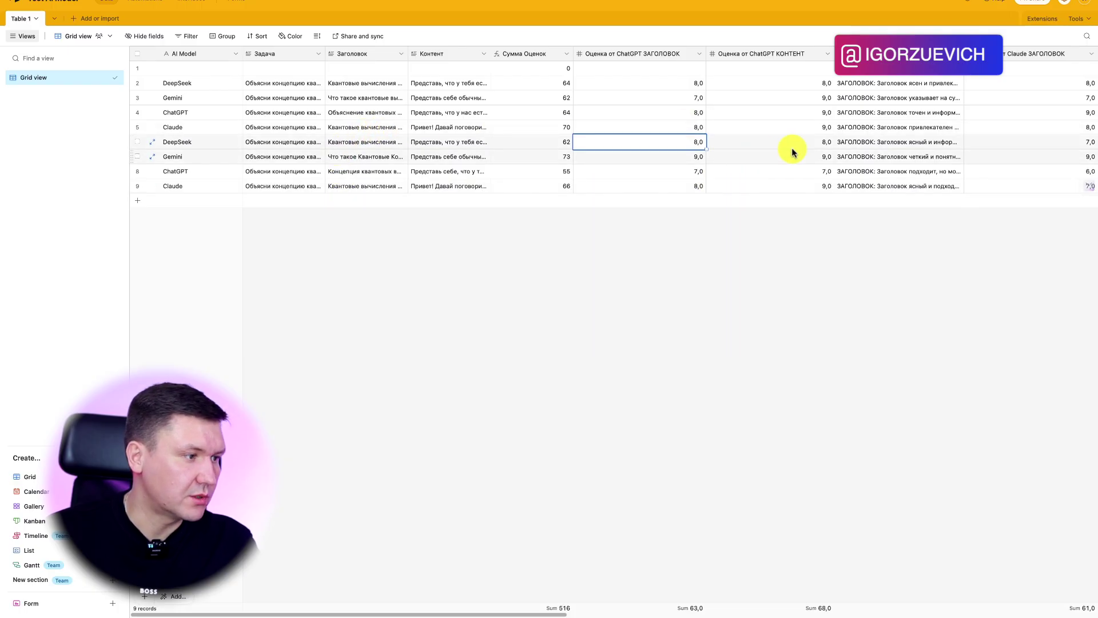
click(816, 142)
key(Left)
key(Right)
key(Right)
key(Right)
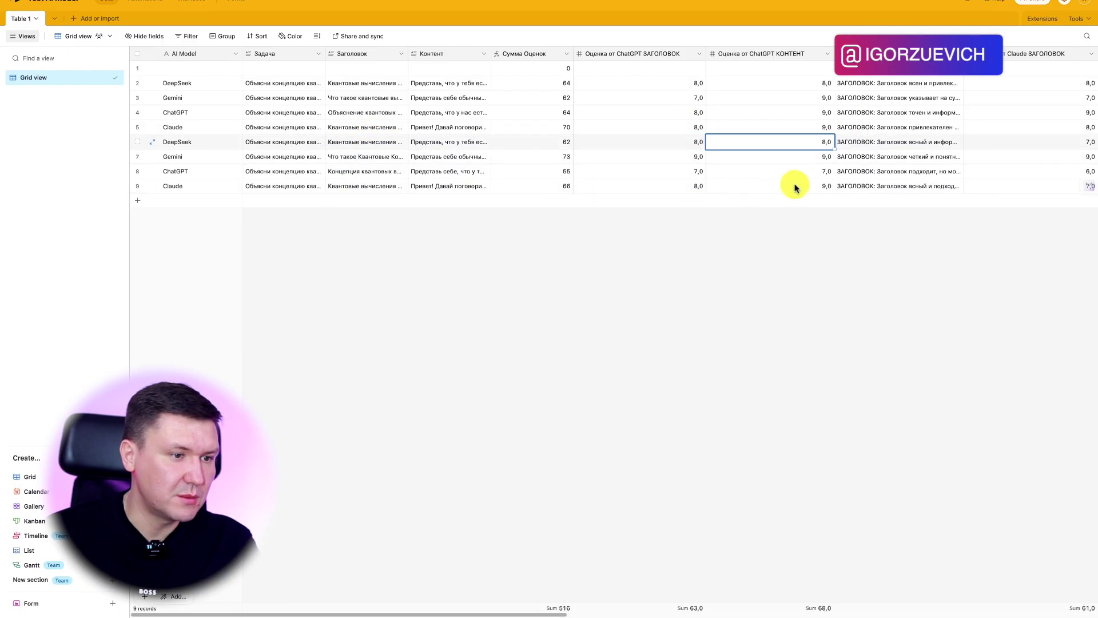
scroll(931, 164, right, 5)
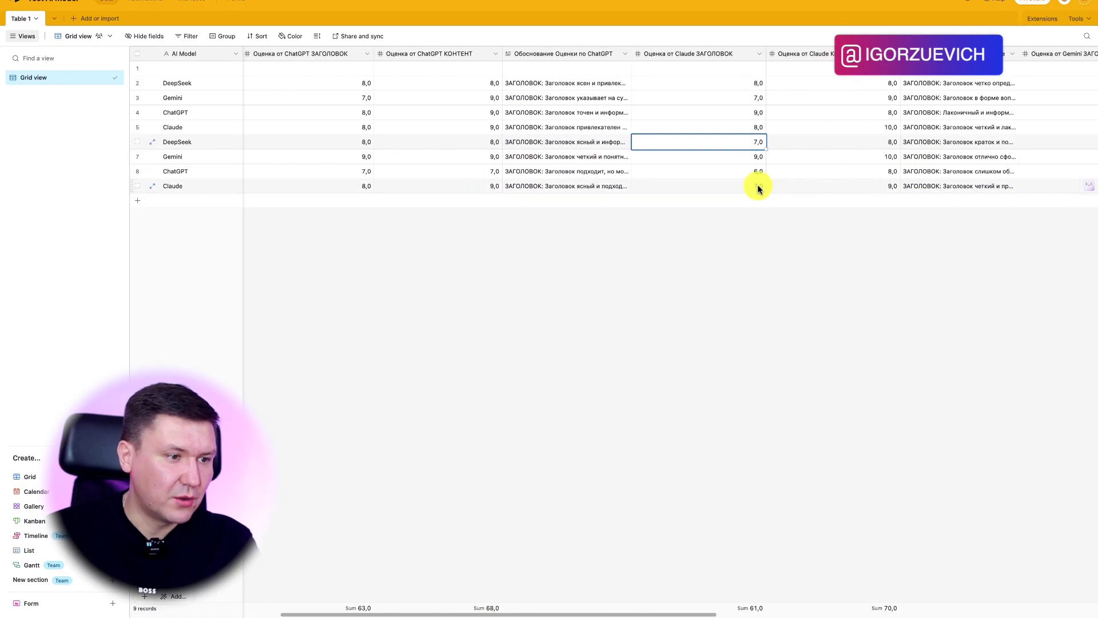
scroll(870, 164, right, 3)
- Compare the title scores that Gemini and DeepSeek gave to the DeepSeek answer in row 6 and the Claude answer in row 9
click(914, 145)
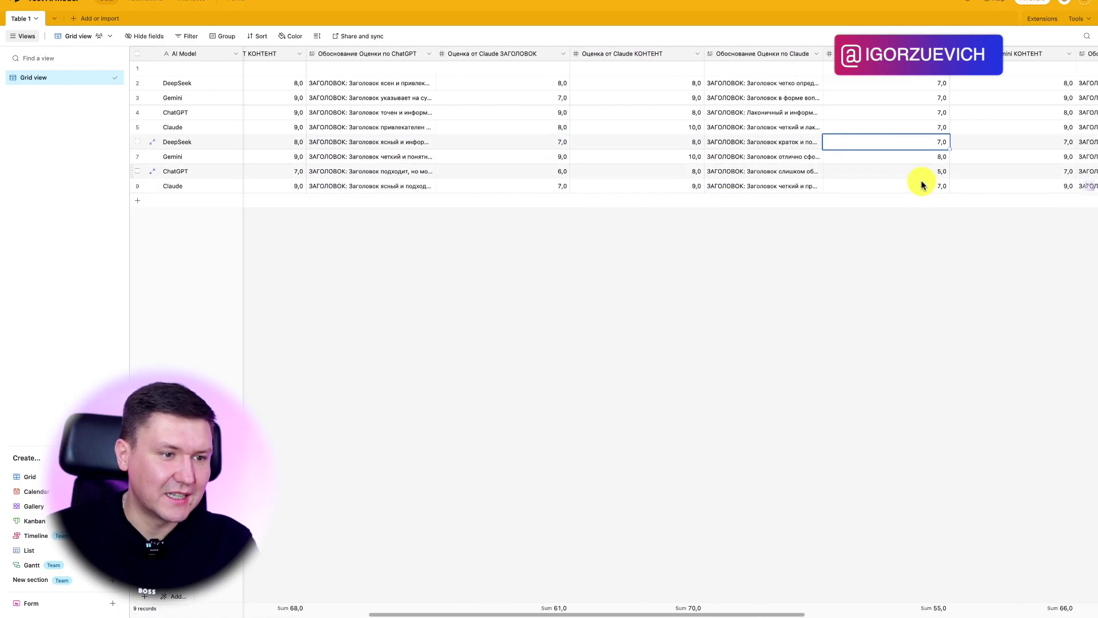
click(921, 185)
scroll(922, 184, right, 4)
scroll(921, 184, right, 3)
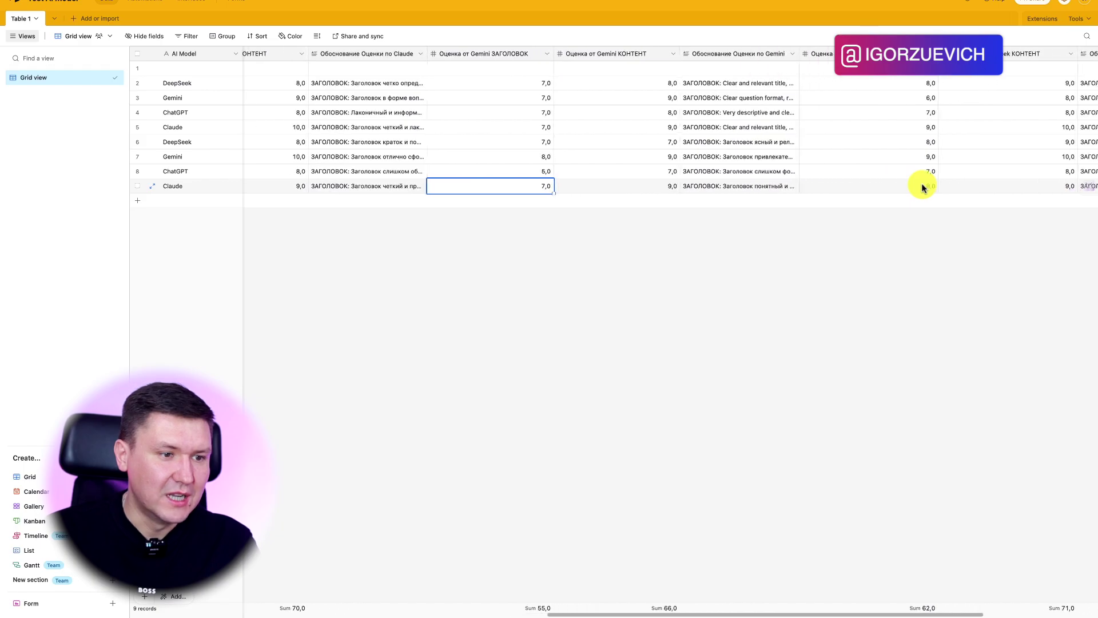
click(911, 187)
click(918, 143)
scroll(885, 165, right, 4)
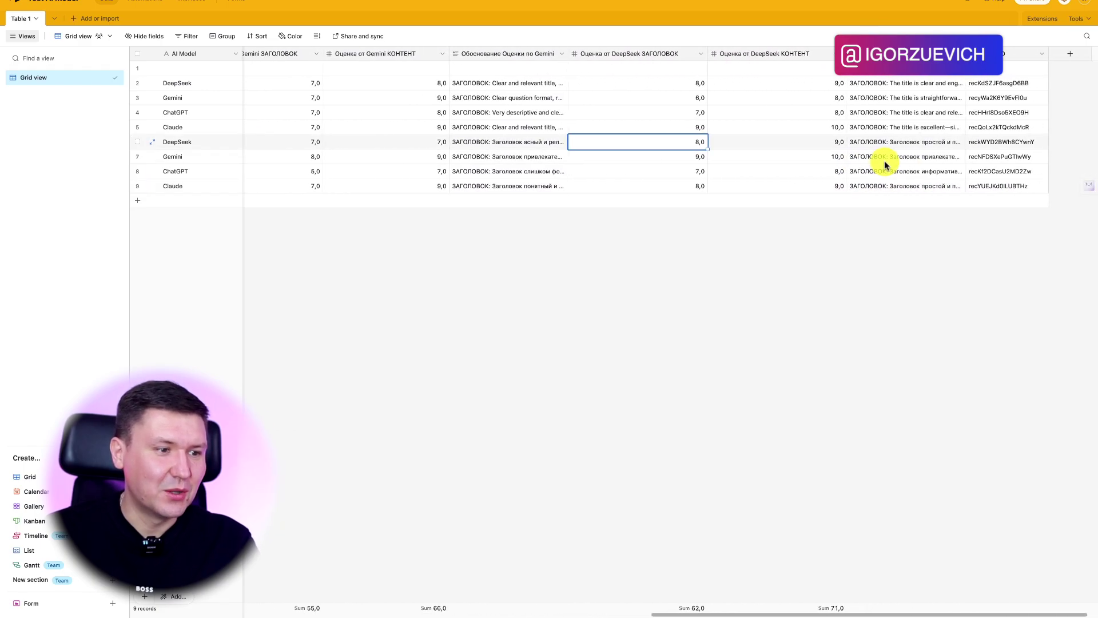
- Examine DeepSeek's content score for the Gemini answer in row 7 alongside the neighbouring scores
scroll(885, 165, left, 1)
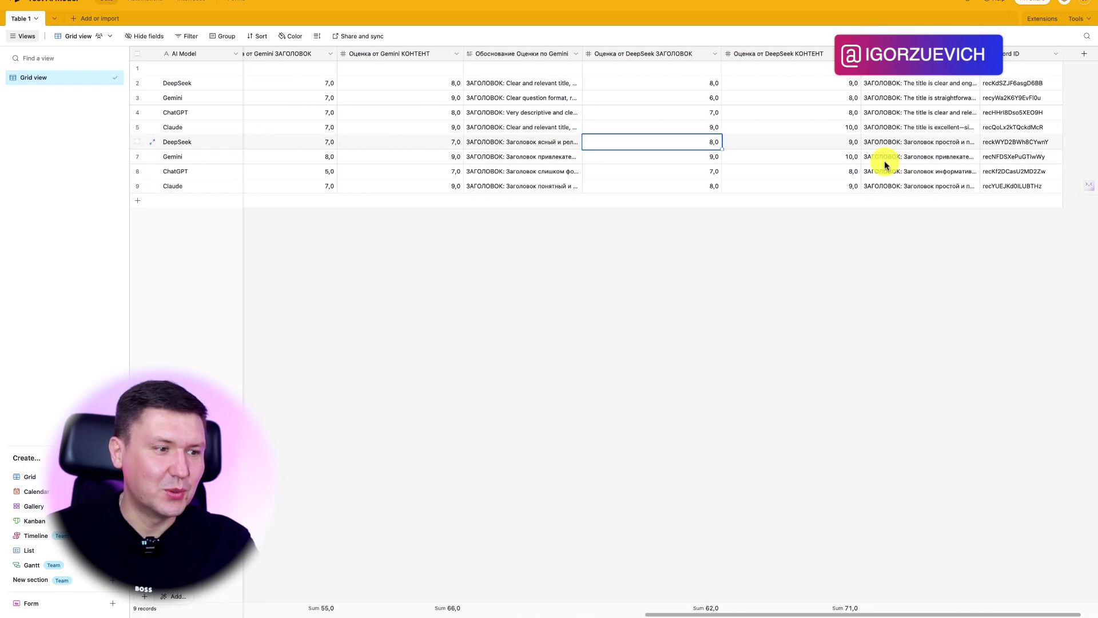
click(850, 158)
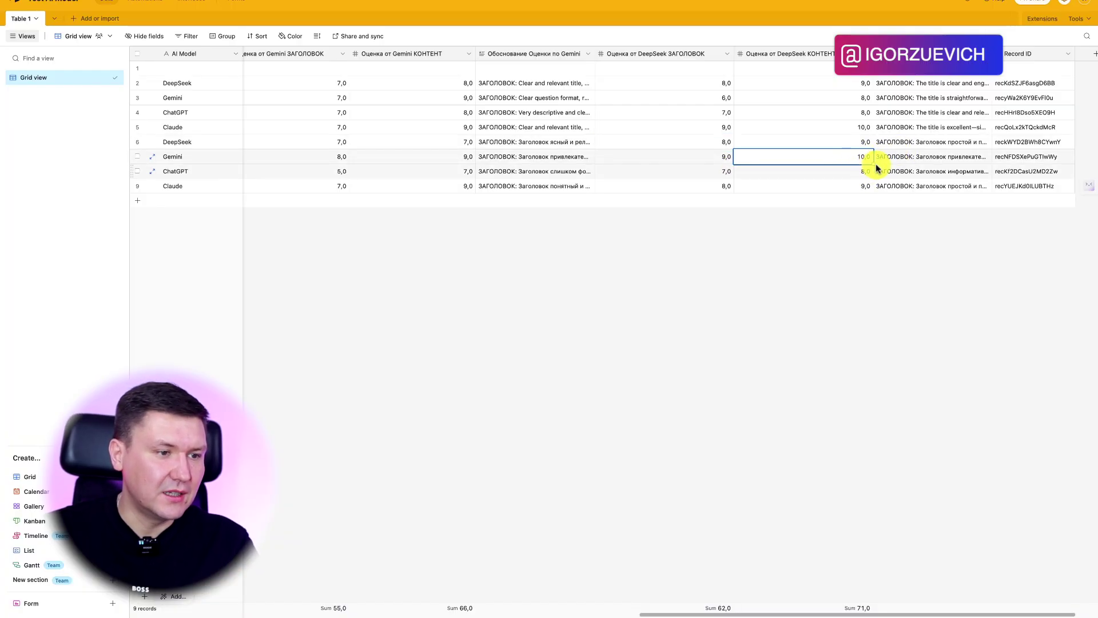
scroll(857, 166, left, 3)
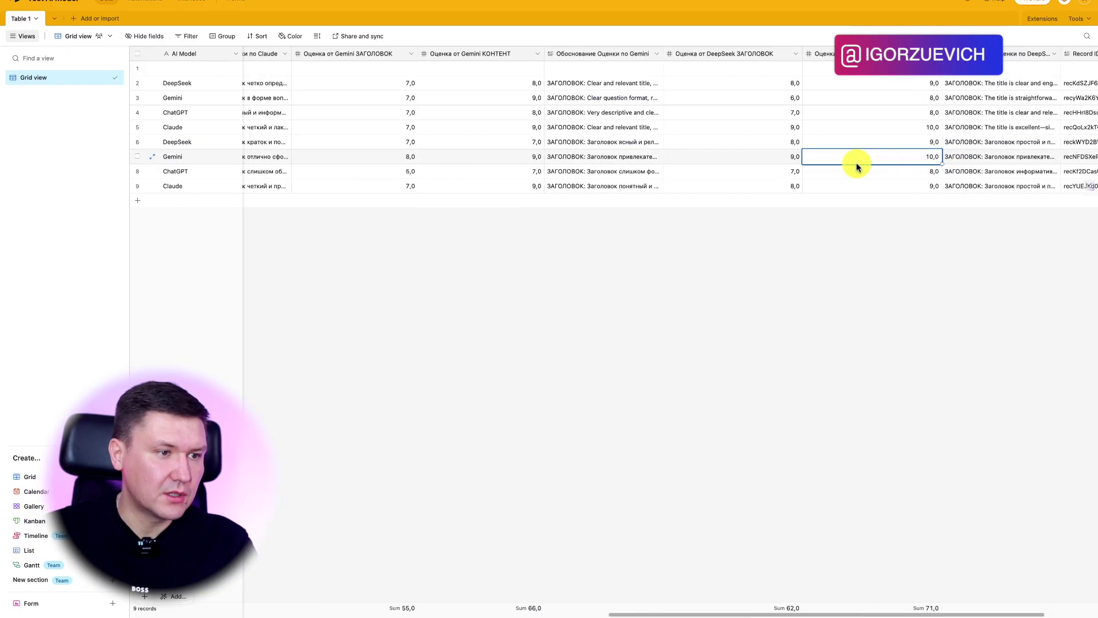
scroll(857, 166, right, 1)
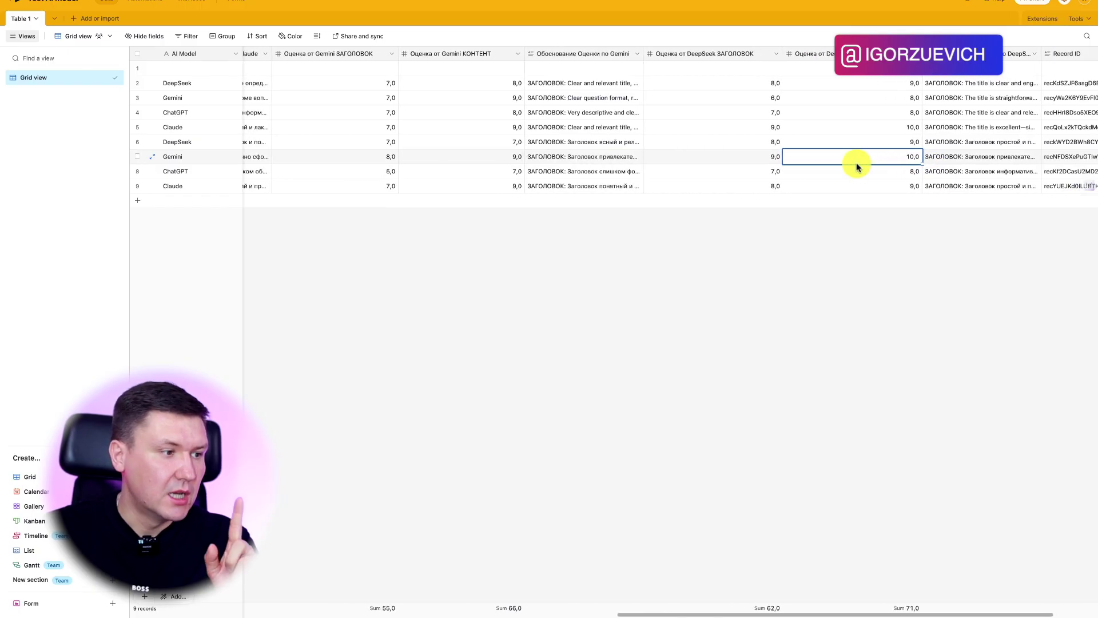
scroll(858, 167, right, 4)
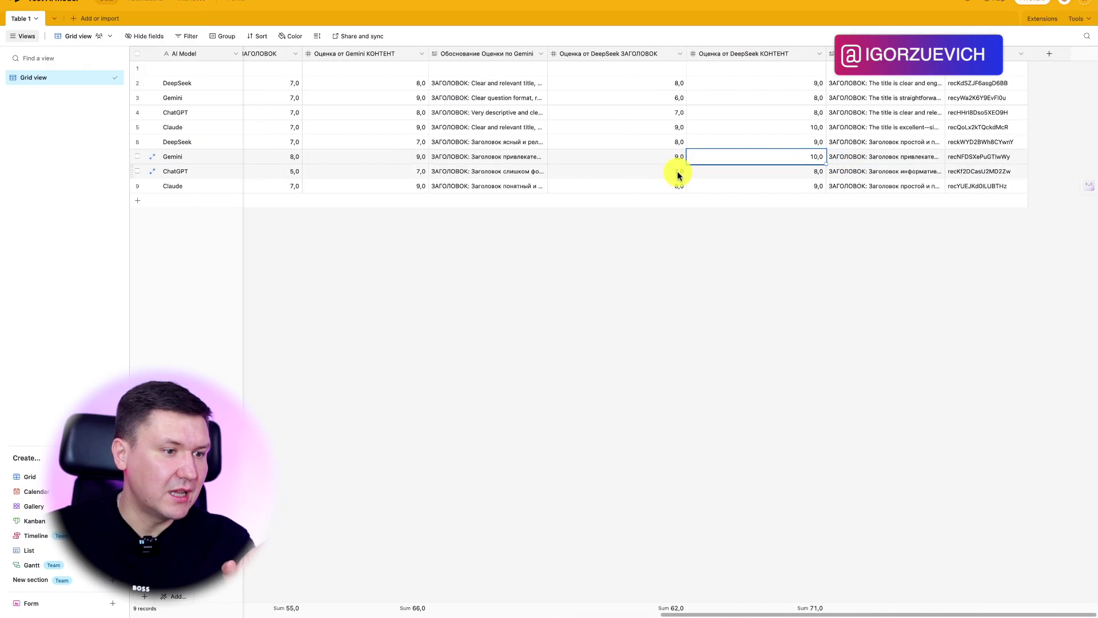
- Read the full Задача text in the Gemini record in row 7
scroll(676, 172, left, 10)
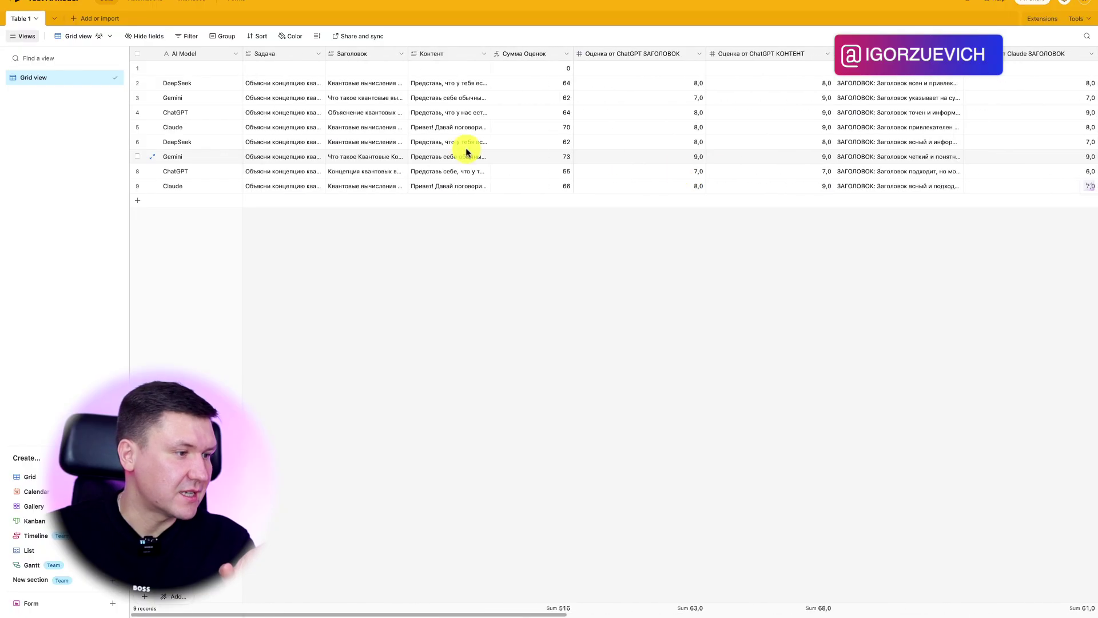
click(319, 154)
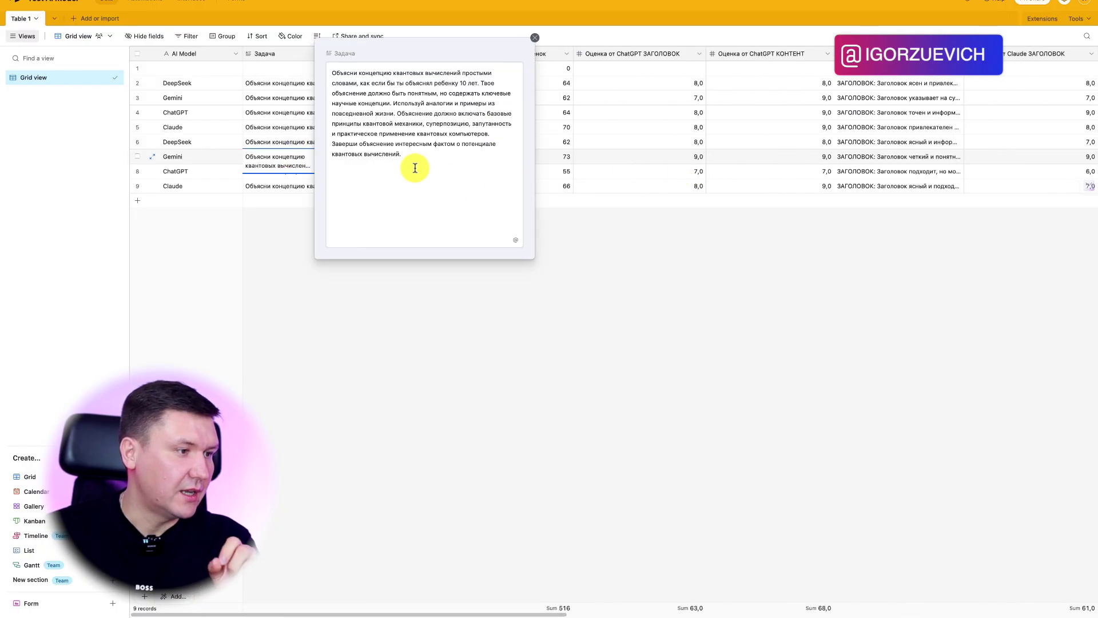
click(532, 38)
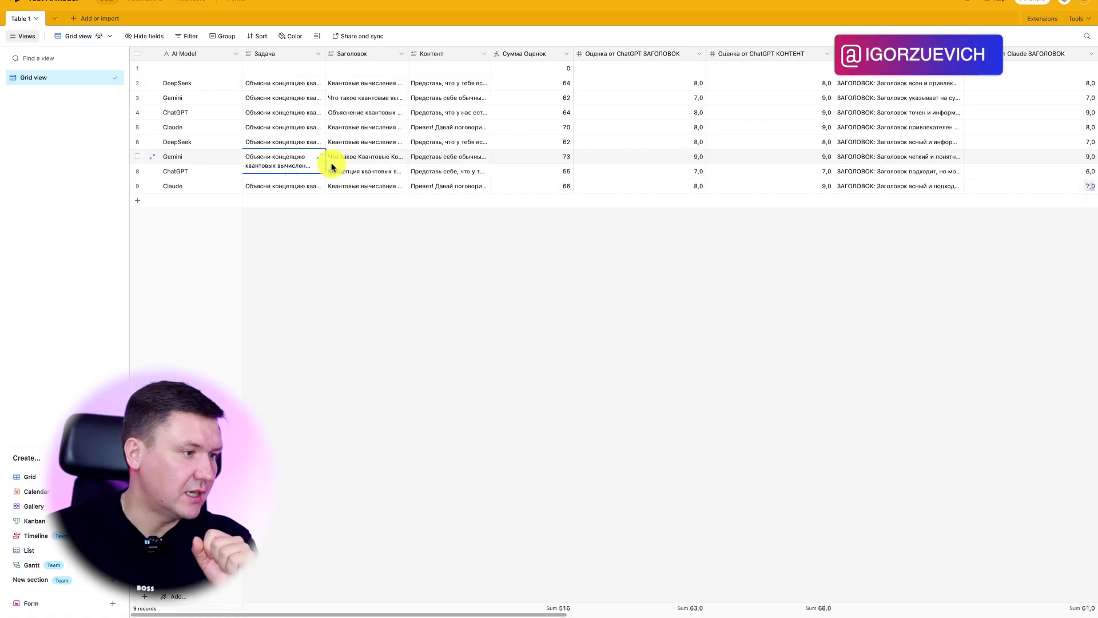
key(Escape)
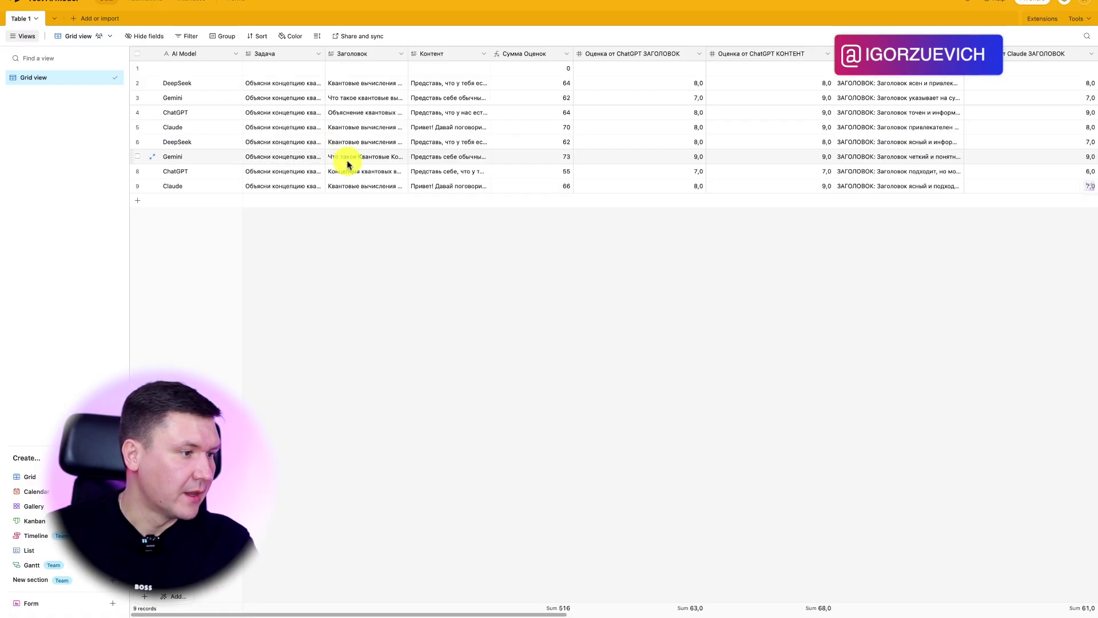
- Reread Gemini's full title in row 7 and check its Сумма Оценок value
key(Left)
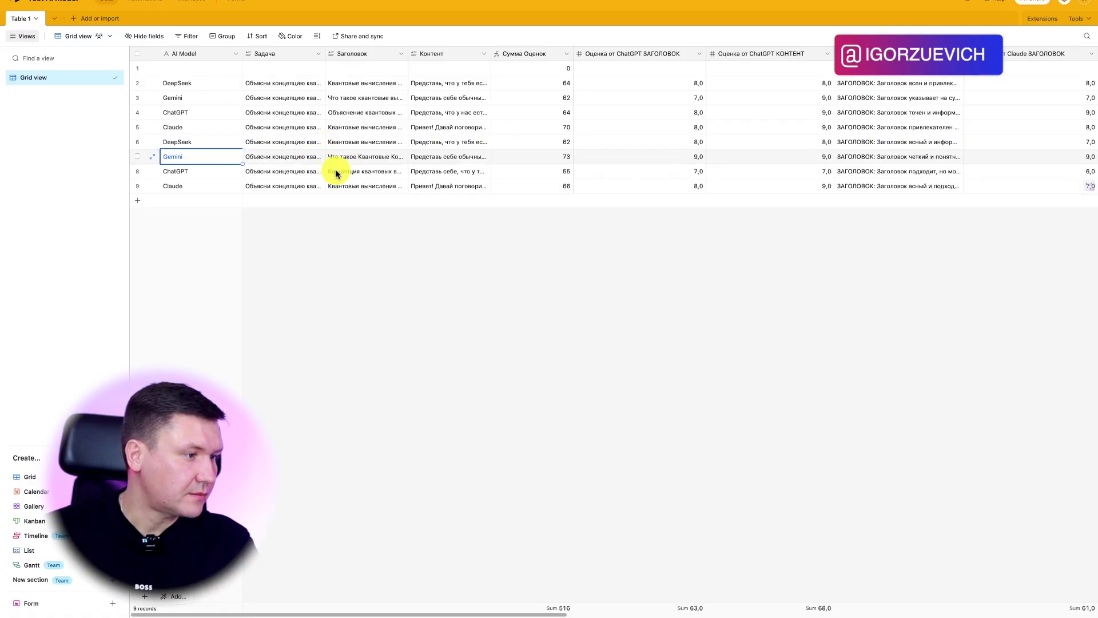
scroll(289, 179, right, 3)
click(346, 164)
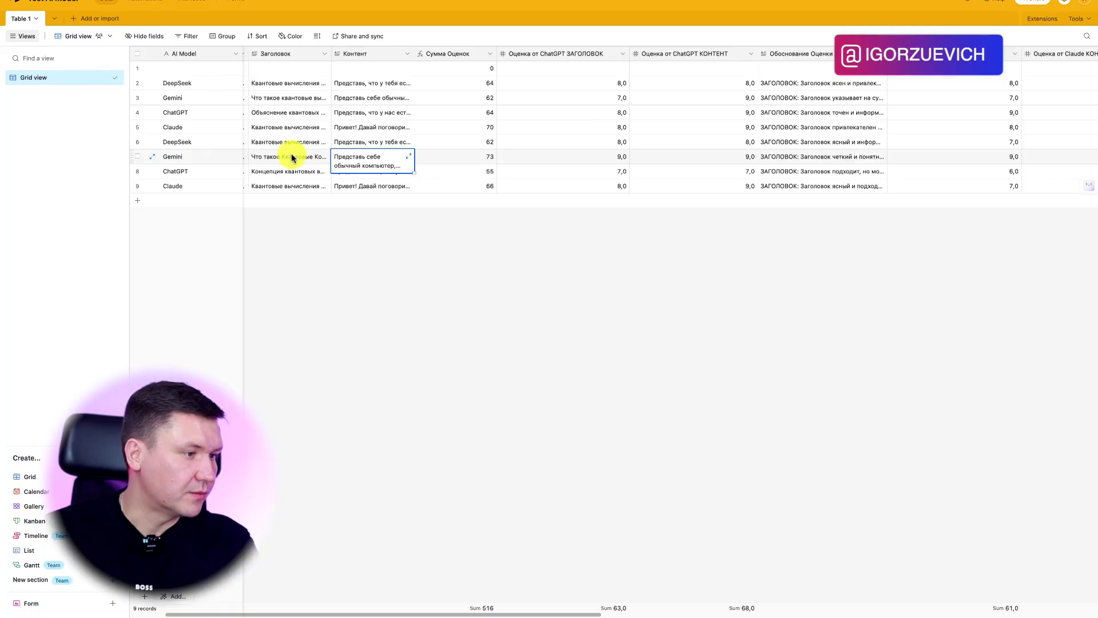
click(290, 157)
click(328, 156)
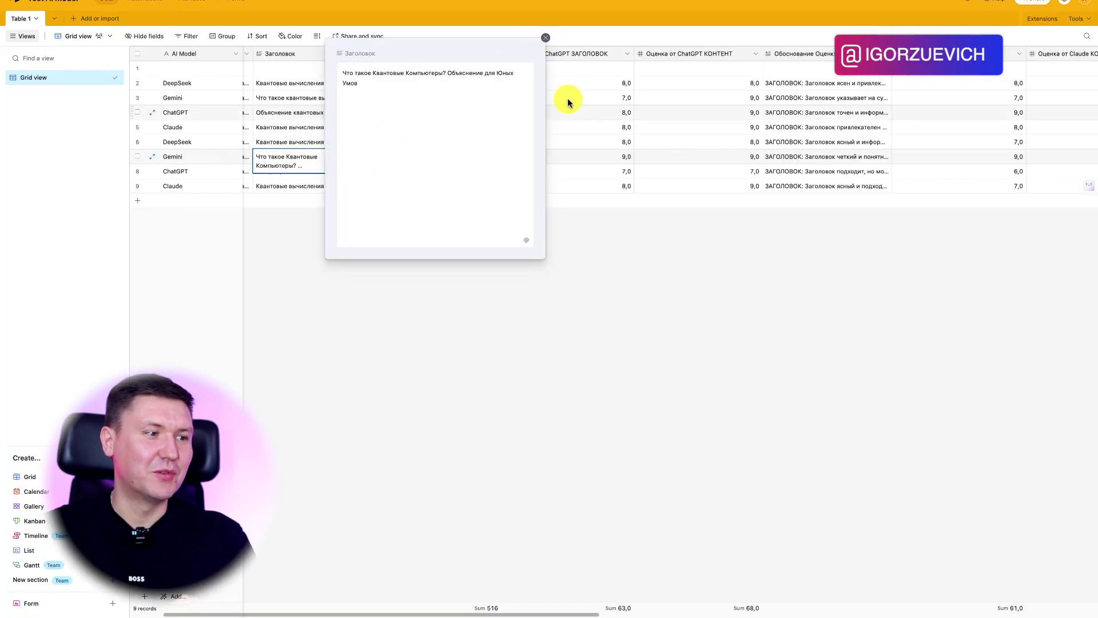
click(545, 38)
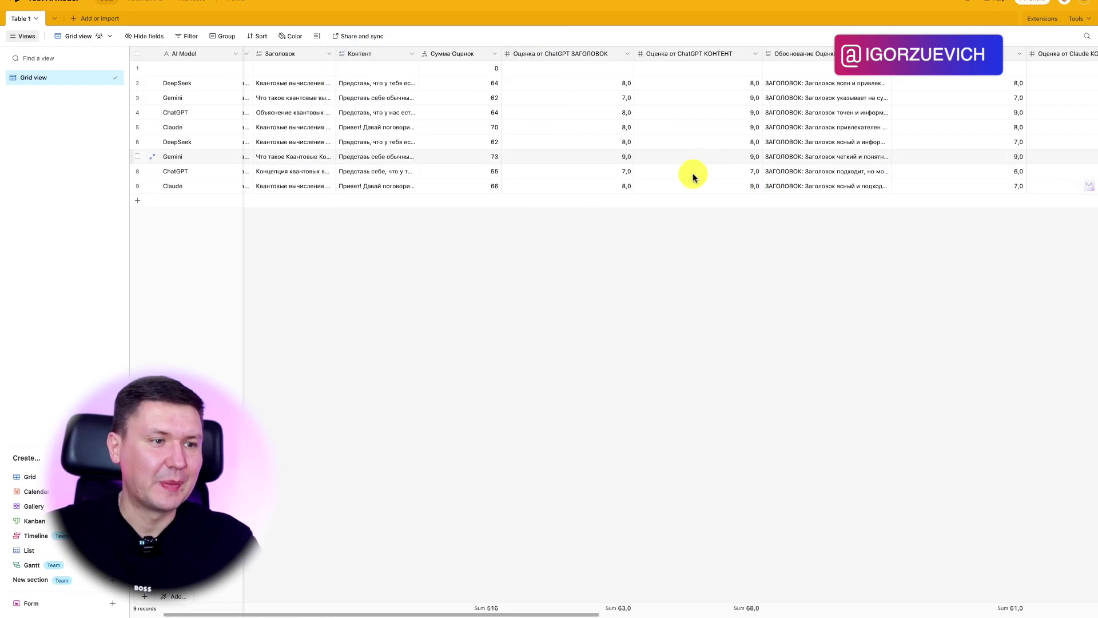
click(485, 160)
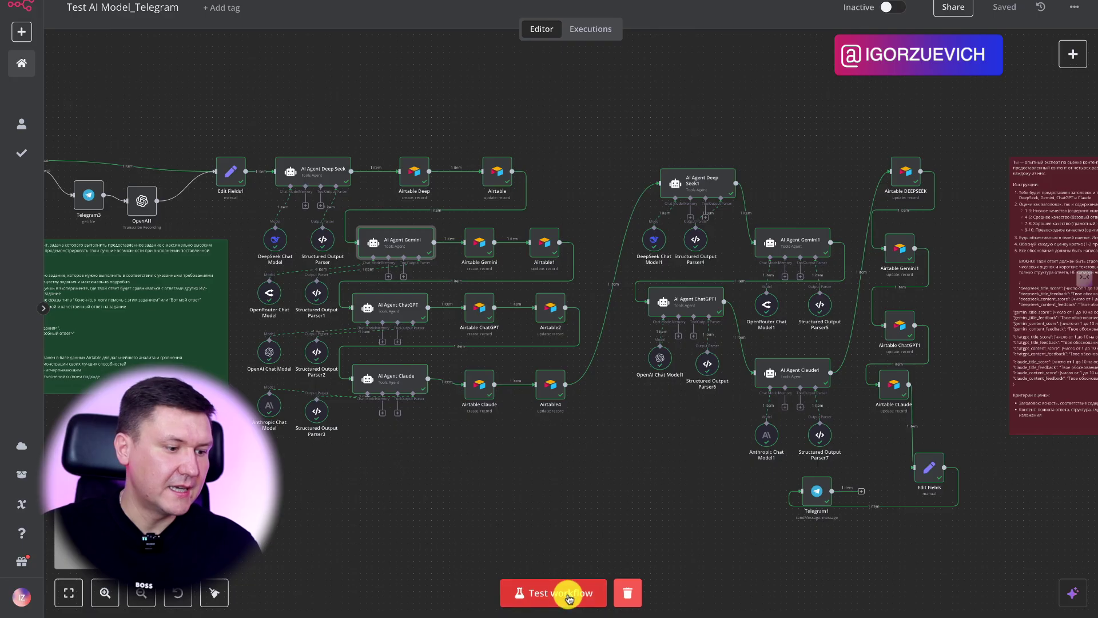
- Run the Test AI Model_Telegram workflow and send the bot in Telegram a writing task about the relationship between people and technology
click(569, 593)
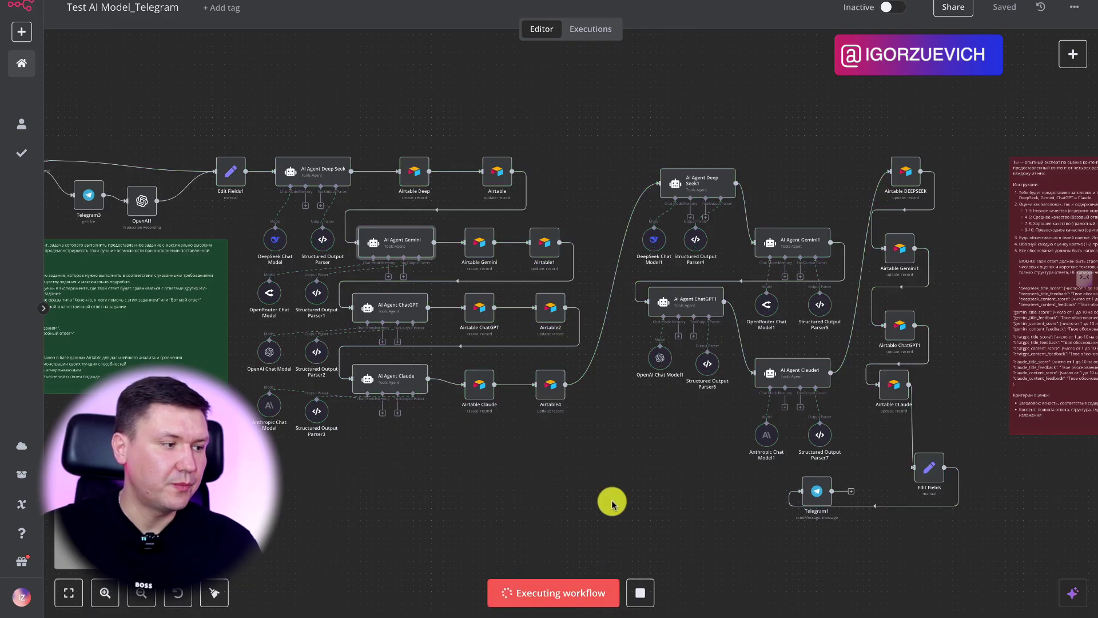
scroll(612, 504, left, 3)
mouse_move(712, 606)
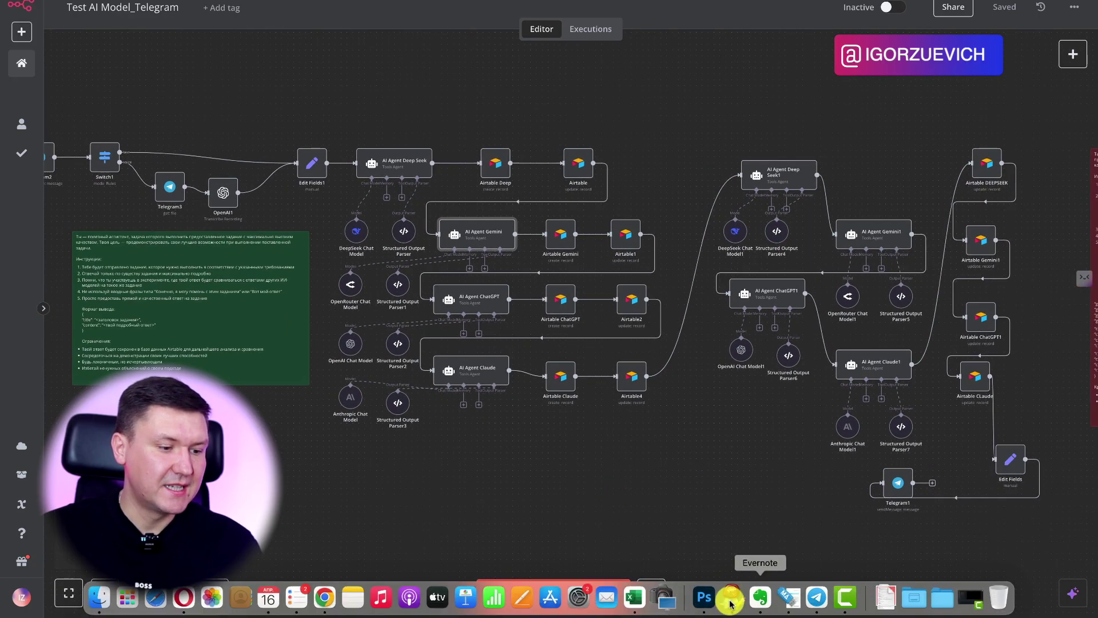
click(817, 597)
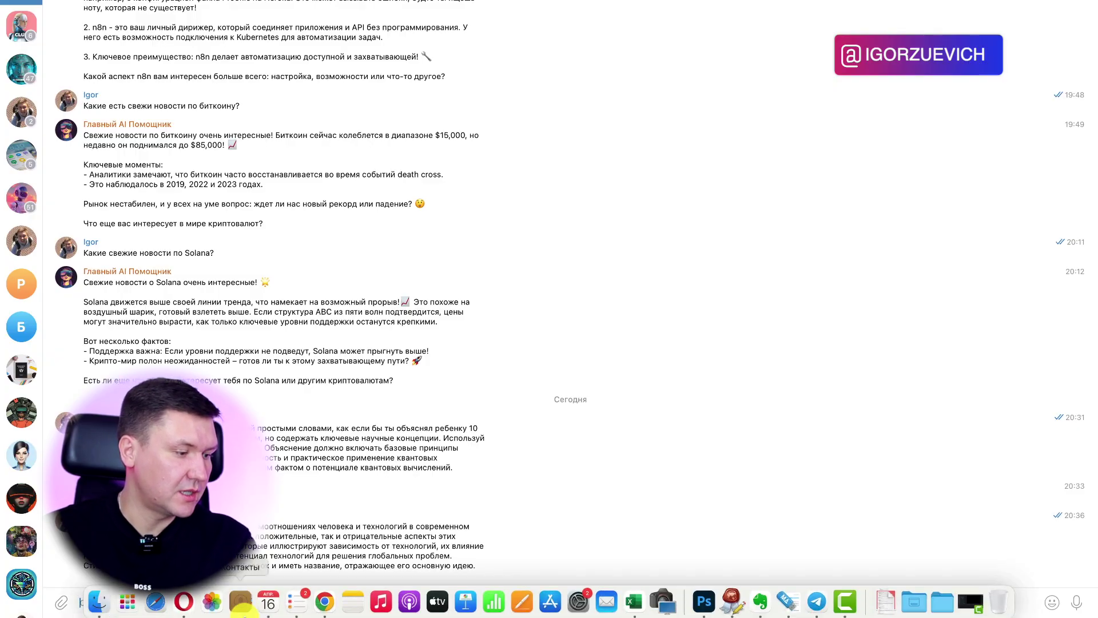
- Switch back to n8n and follow the workflow execution from the Telegram nodes through the DeepSeek and Gemini agents
click(327, 602)
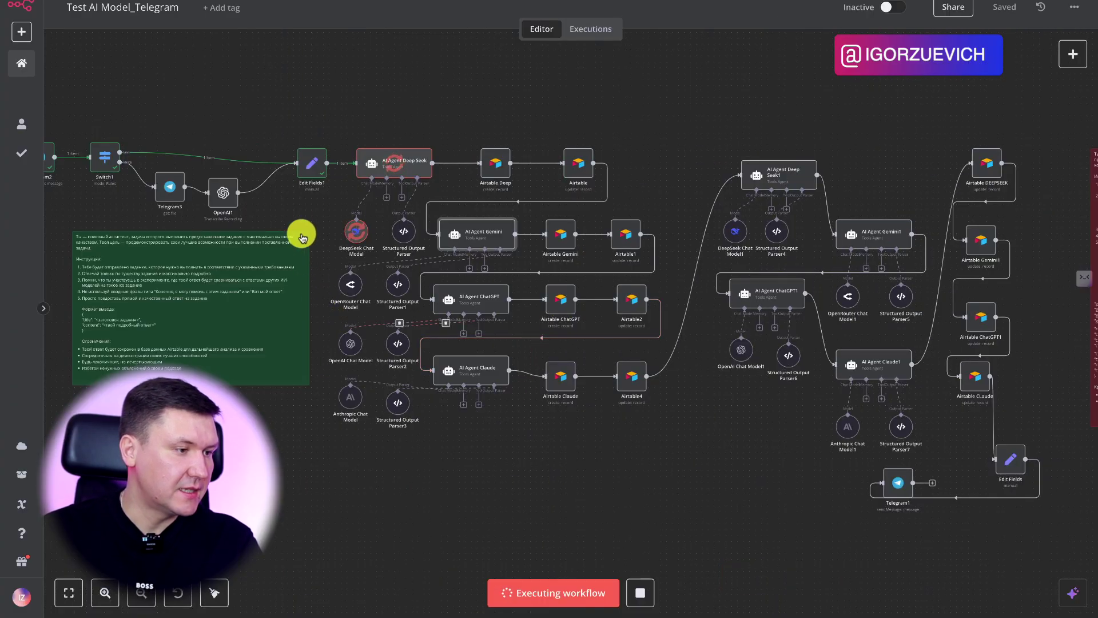
scroll(601, 461, left, 4)
scroll(602, 464, left, 1)
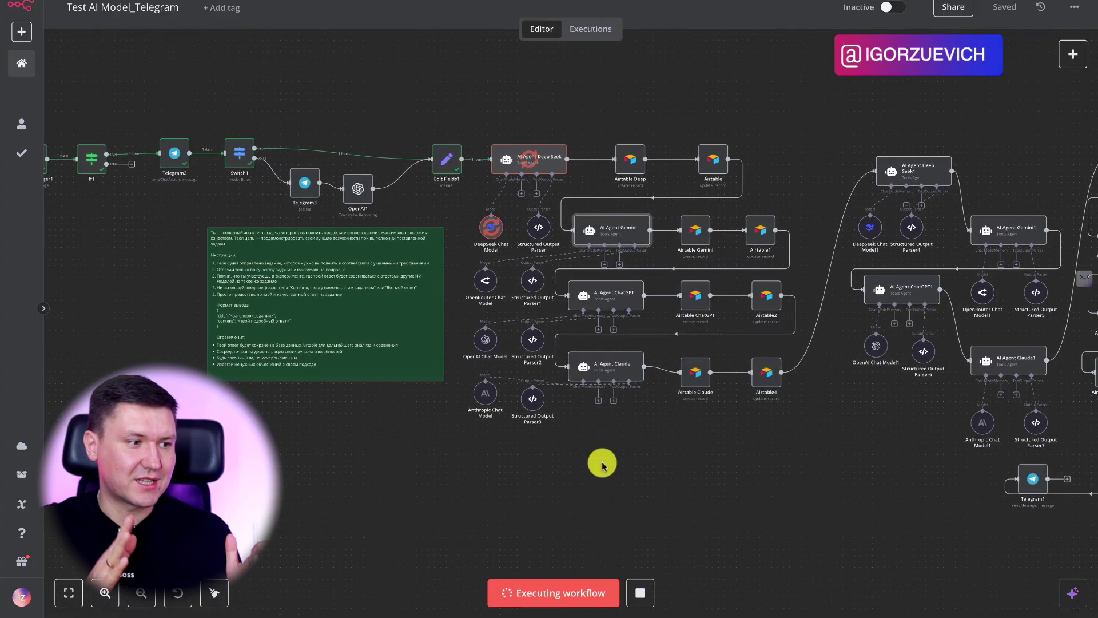
scroll(686, 462, right, 1)
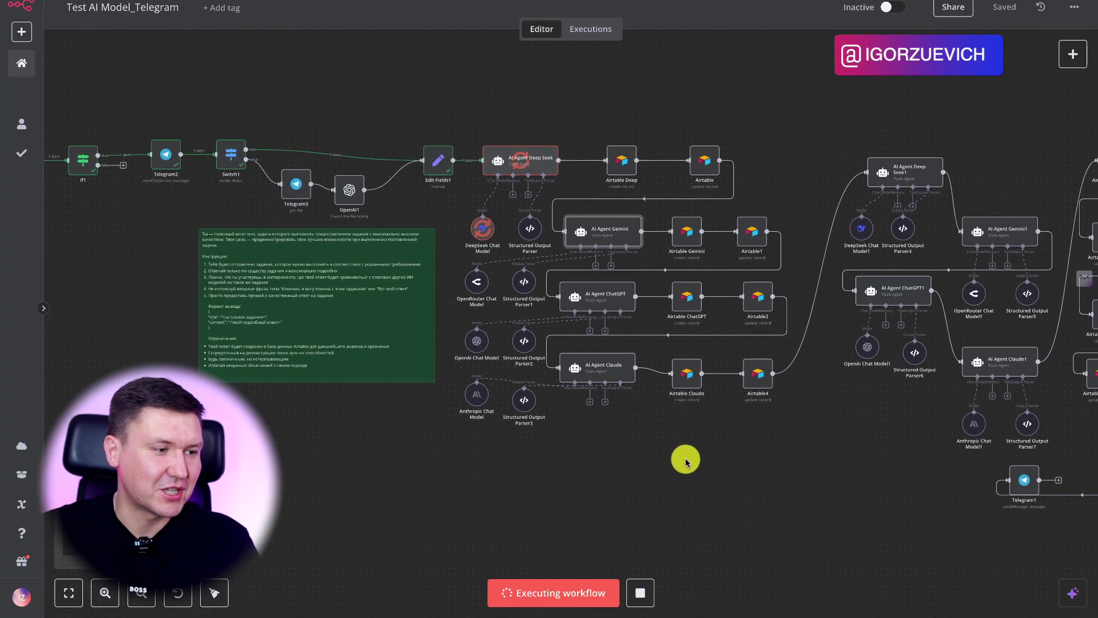
scroll(686, 462, right, 5)
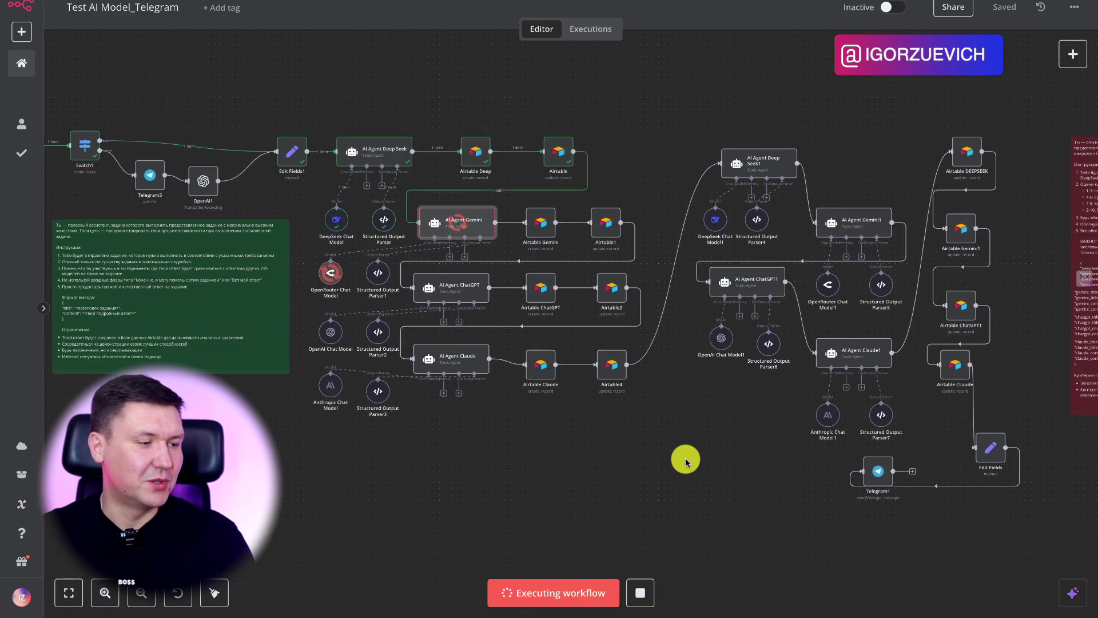
- Switch to the Airtable results table and read the full Задача text in the DeepSeek record in row 10
scroll(685, 462, right, 2)
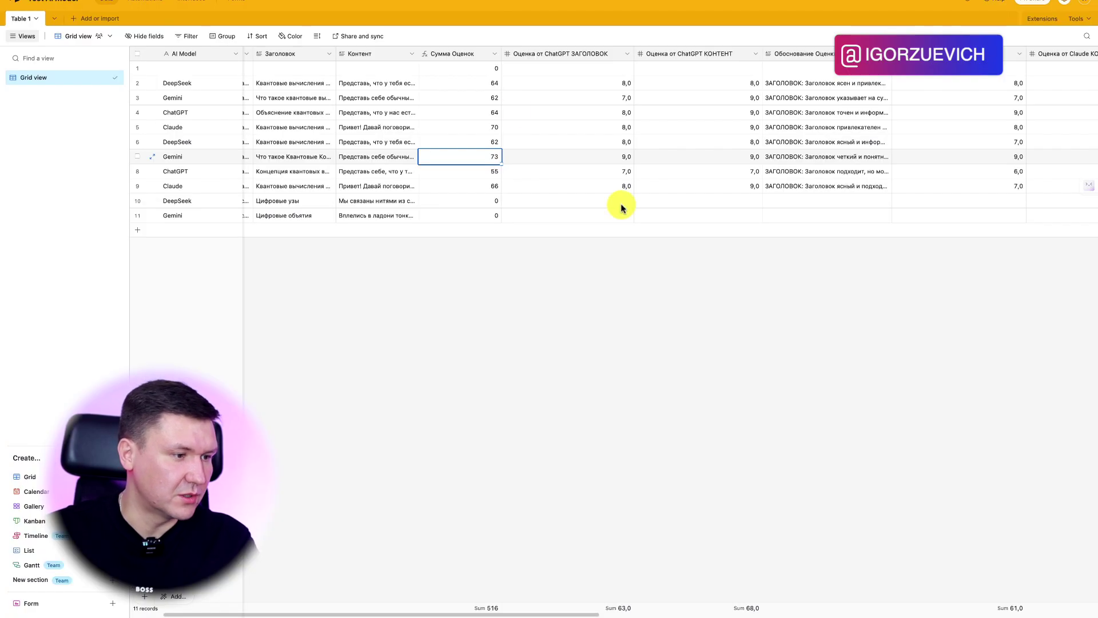
scroll(518, 225, left, 3)
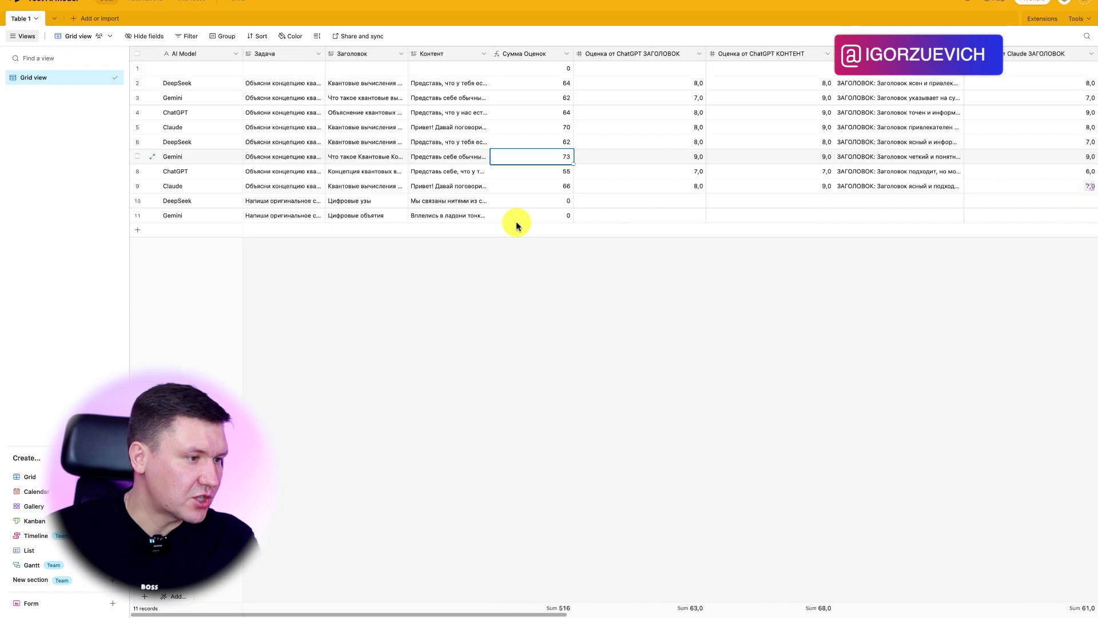
click(194, 206)
click(312, 204)
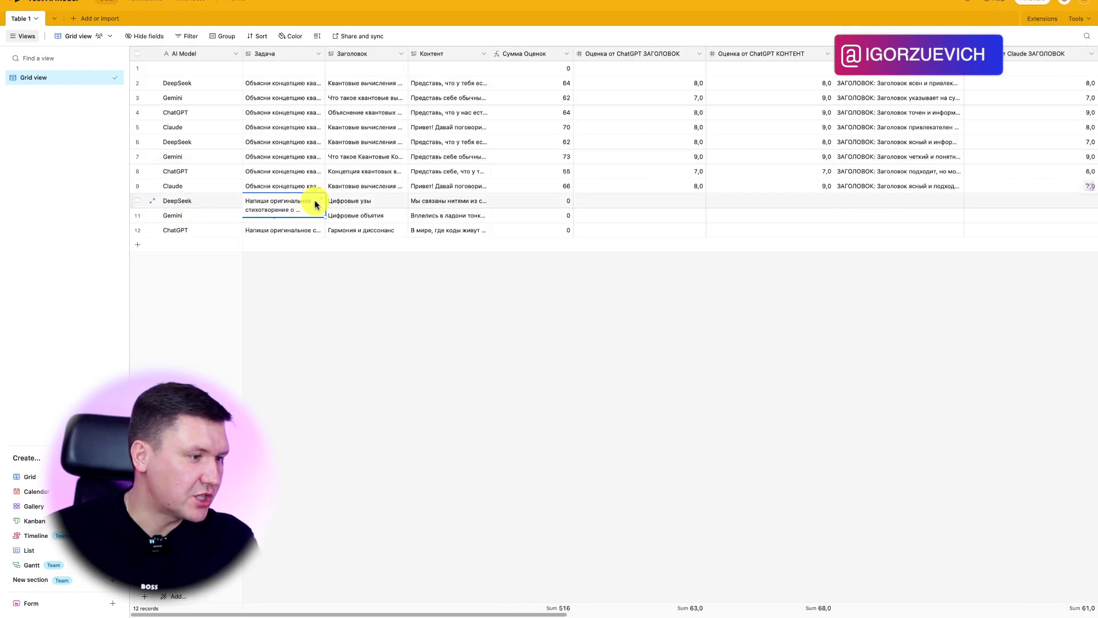
click(320, 205)
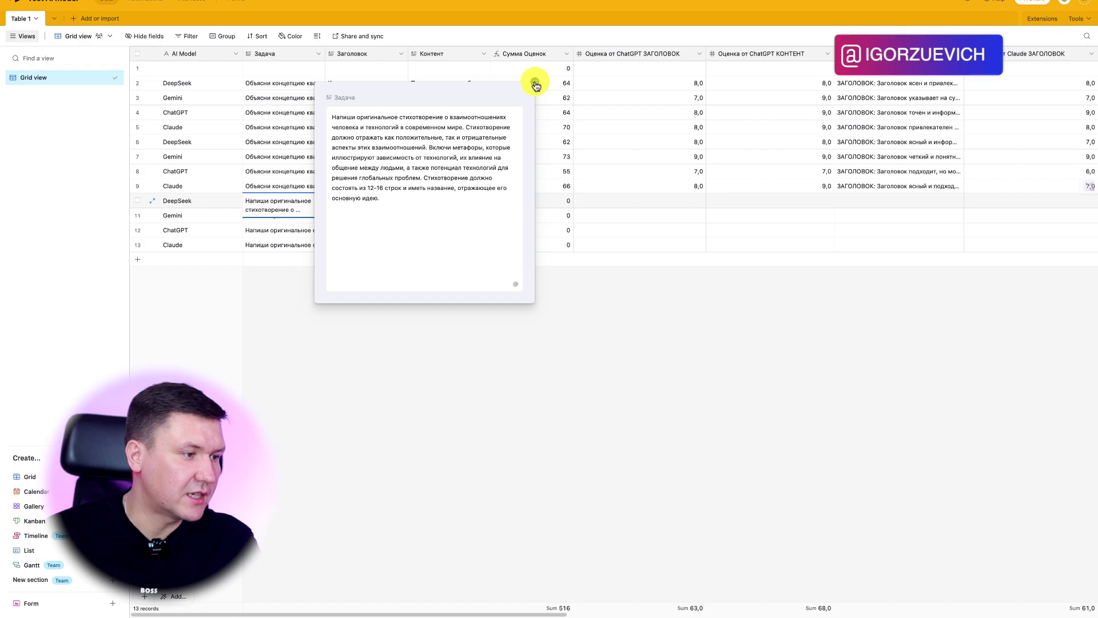
click(535, 86)
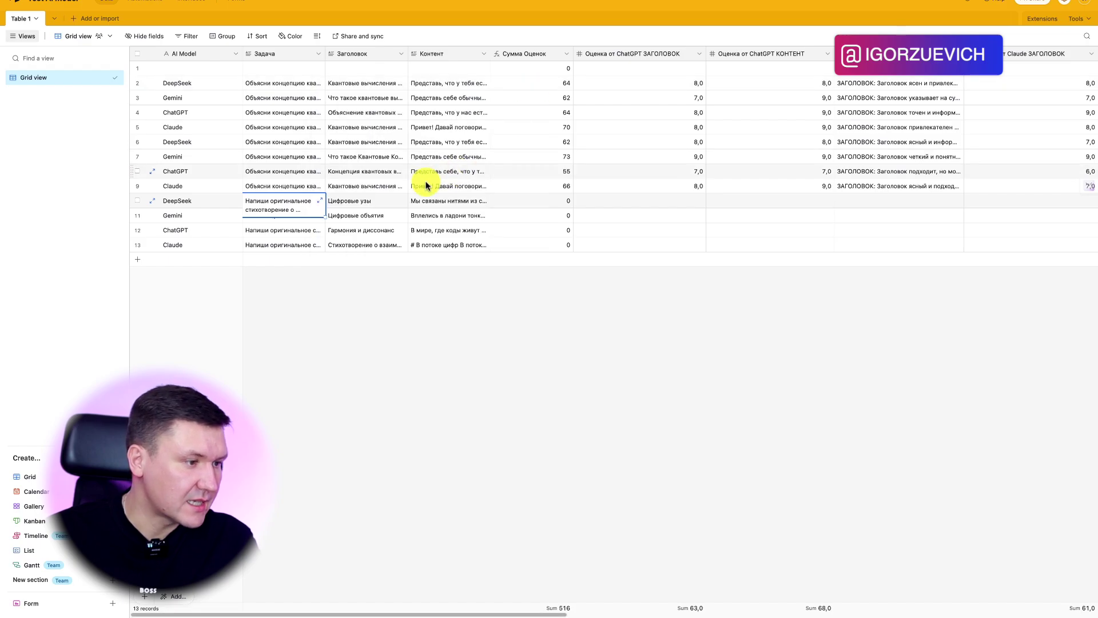
- Read the full Заголовок text of the DeepSeek and Gemini records in rows 10 and 11
click(384, 202)
click(405, 204)
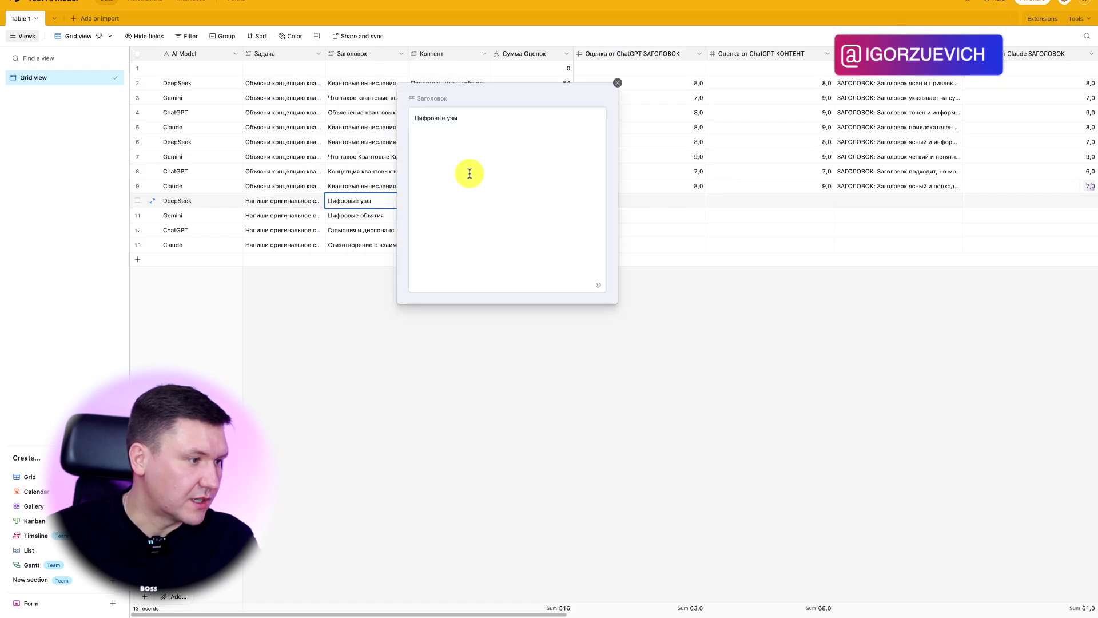
click(614, 81)
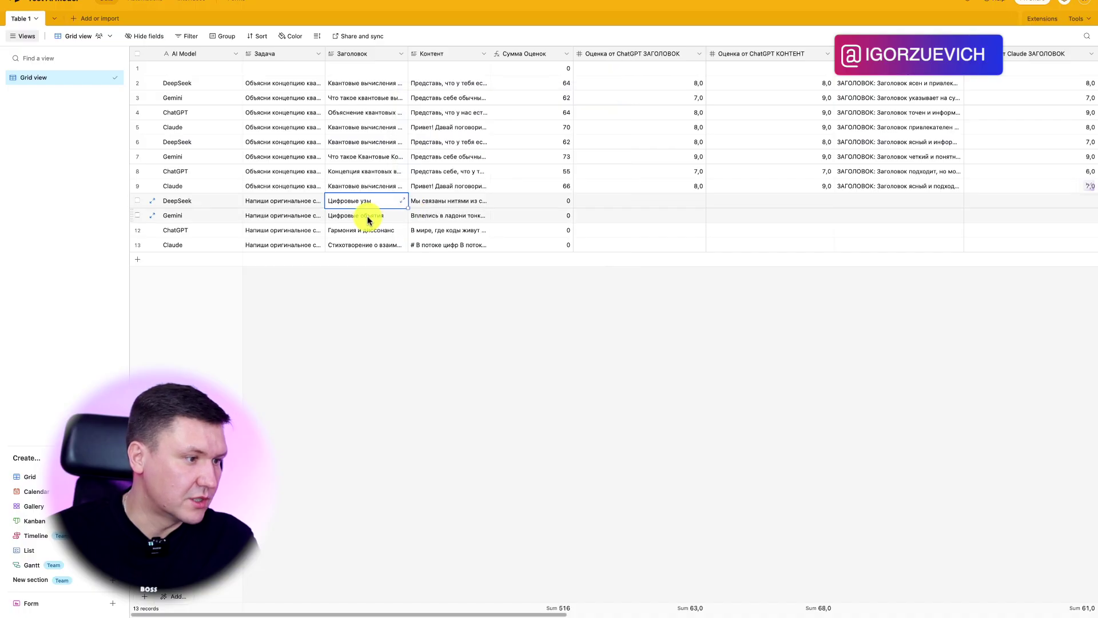
click(369, 215)
click(405, 218)
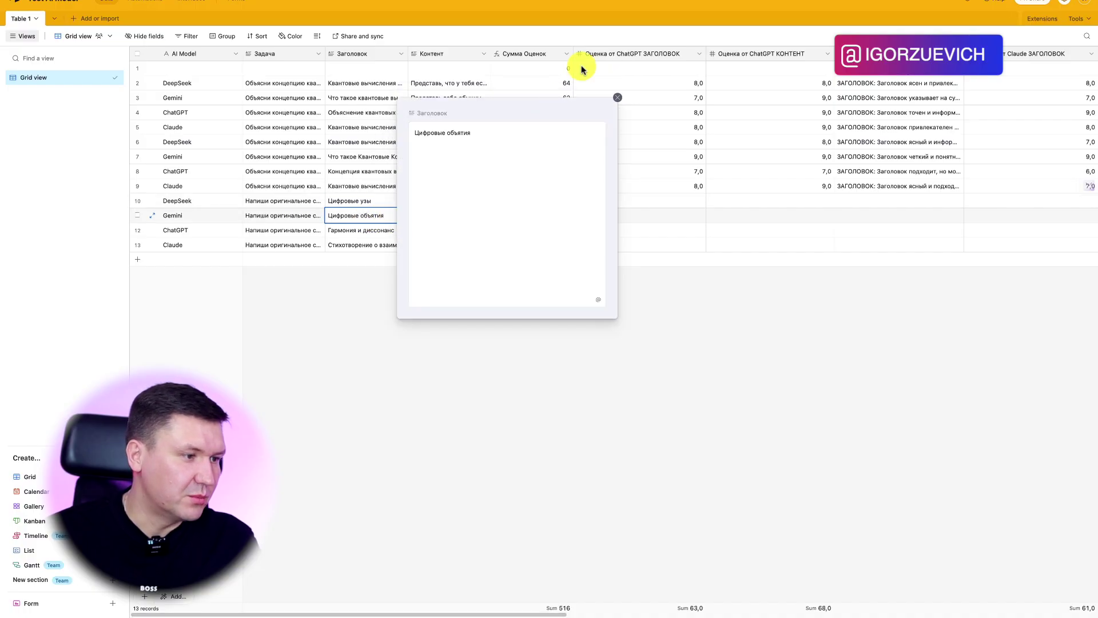
click(615, 95)
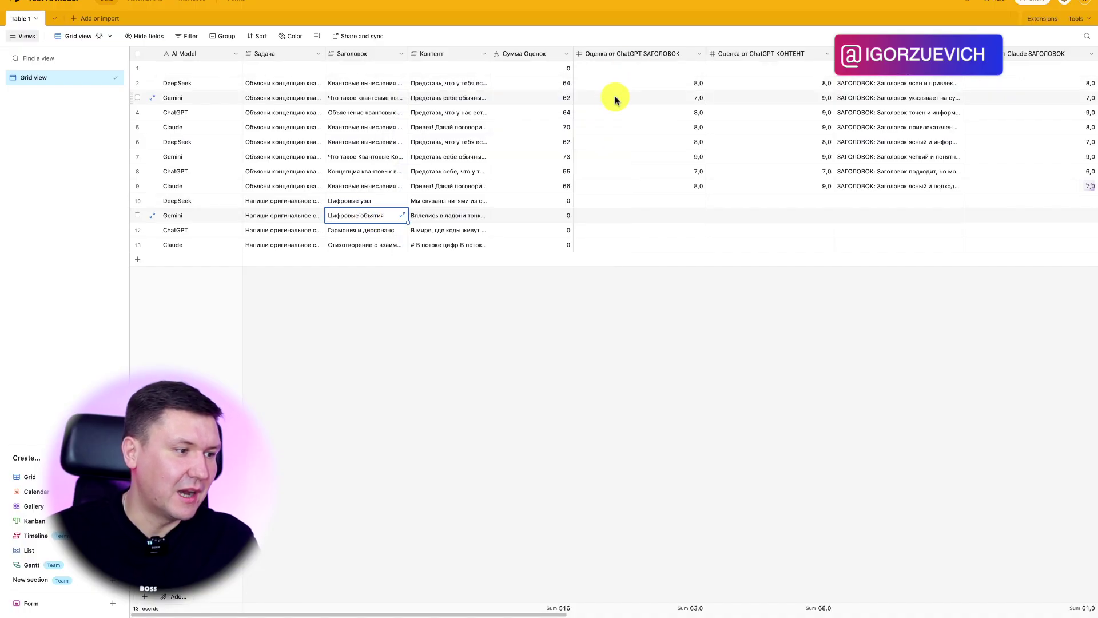
- Read the full Заголовок text of the ChatGPT and Claude records in rows 12 and 13
click(380, 235)
click(404, 231)
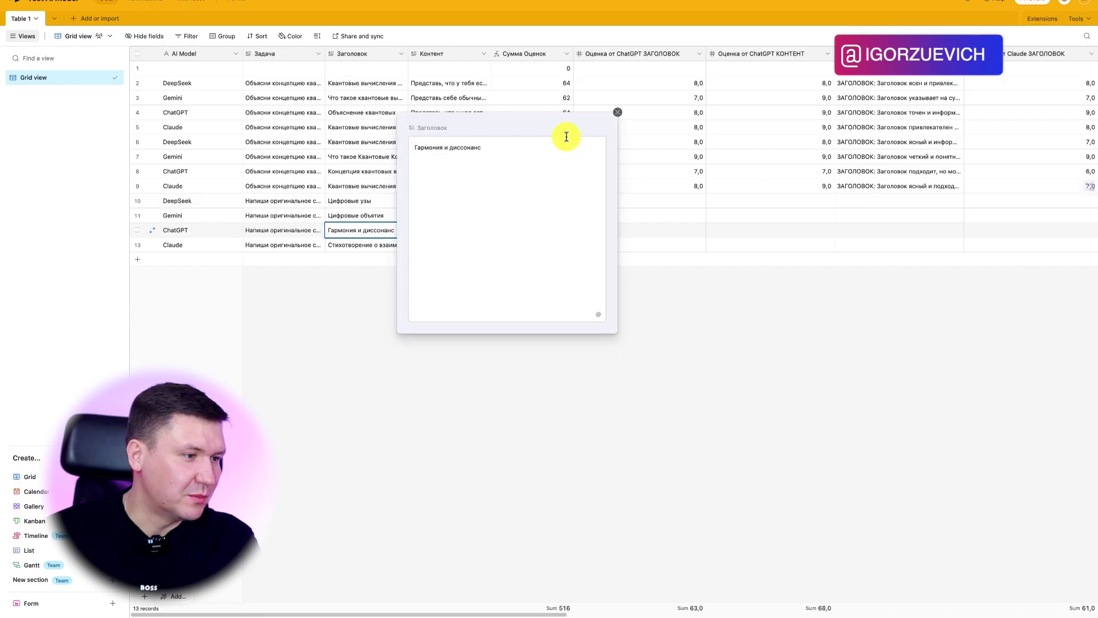
click(618, 112)
click(377, 245)
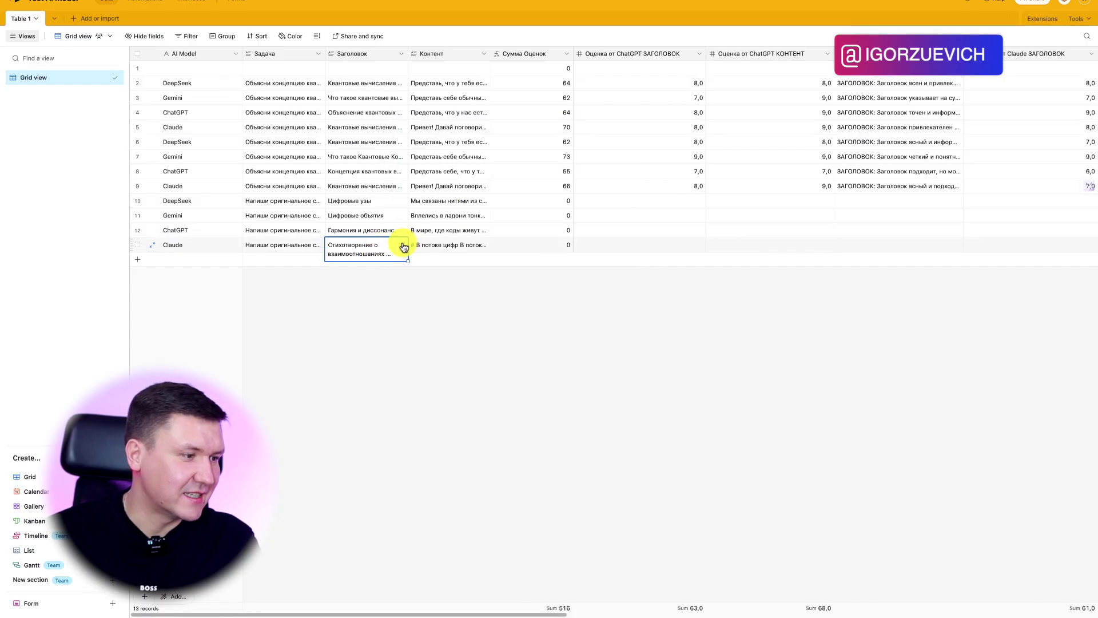
click(403, 247)
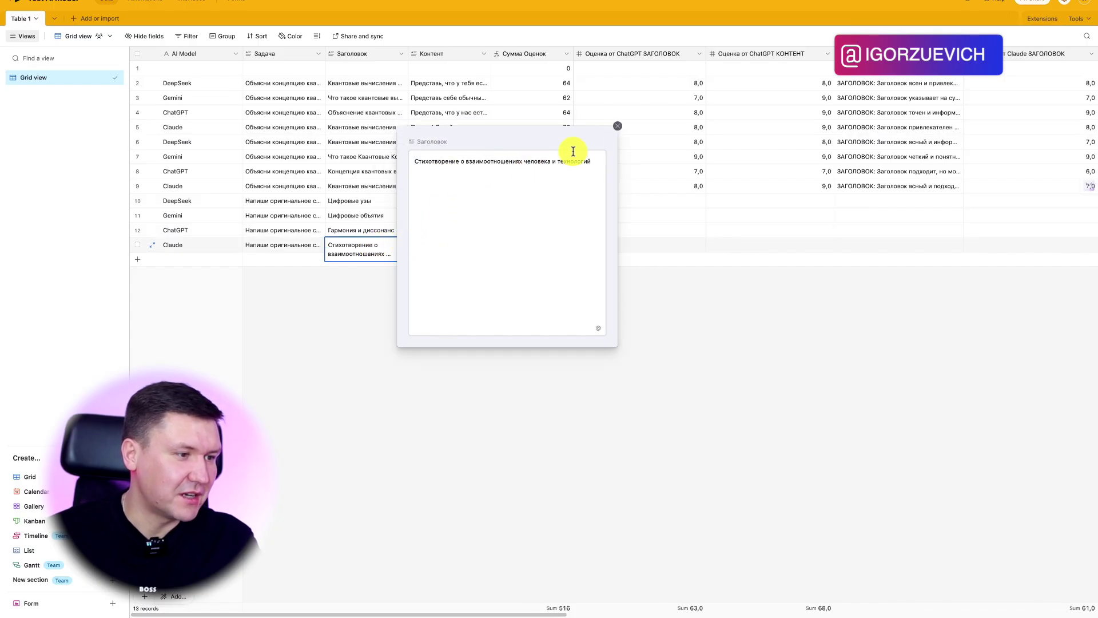
click(617, 132)
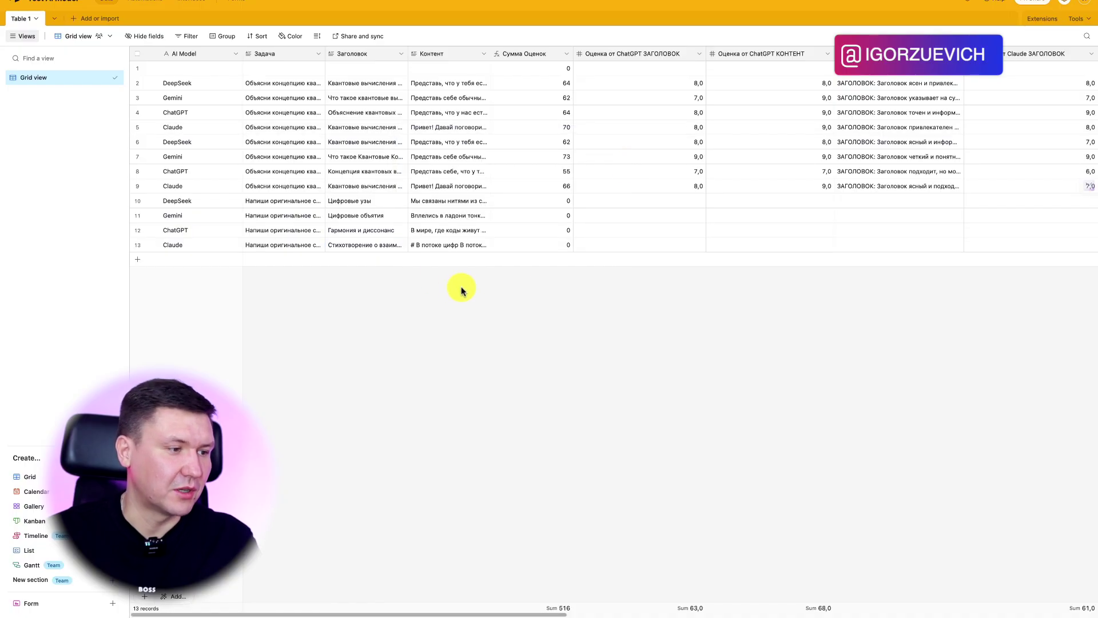
- Read the Контент poems written by DeepSeek in row 10 and ChatGPT in row 12
click(458, 204)
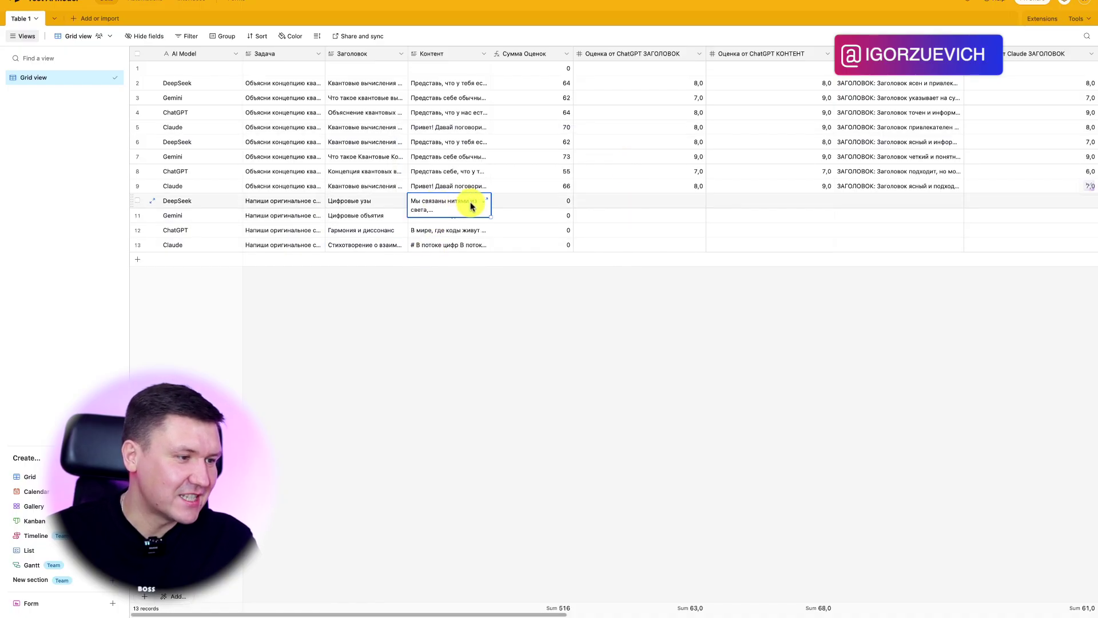
click(484, 201)
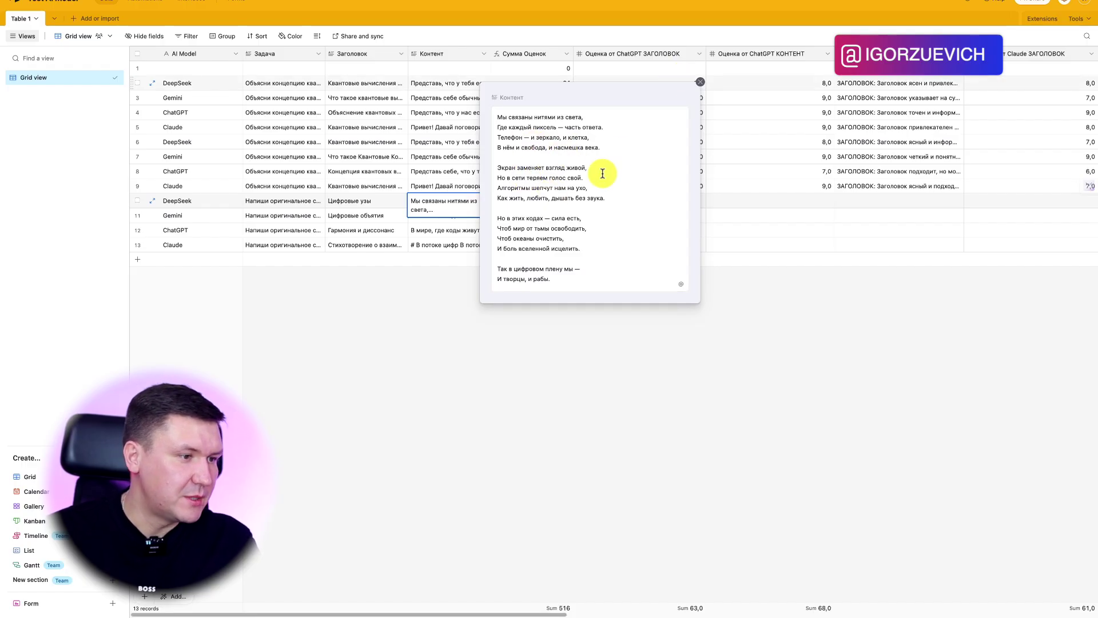
click(697, 85)
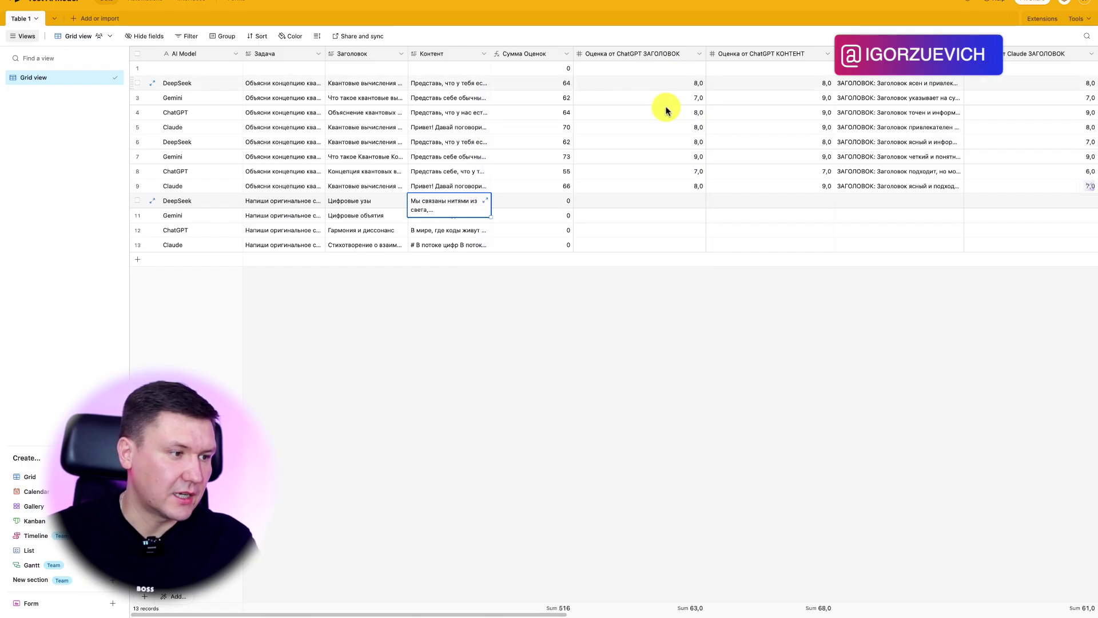
click(466, 229)
click(485, 230)
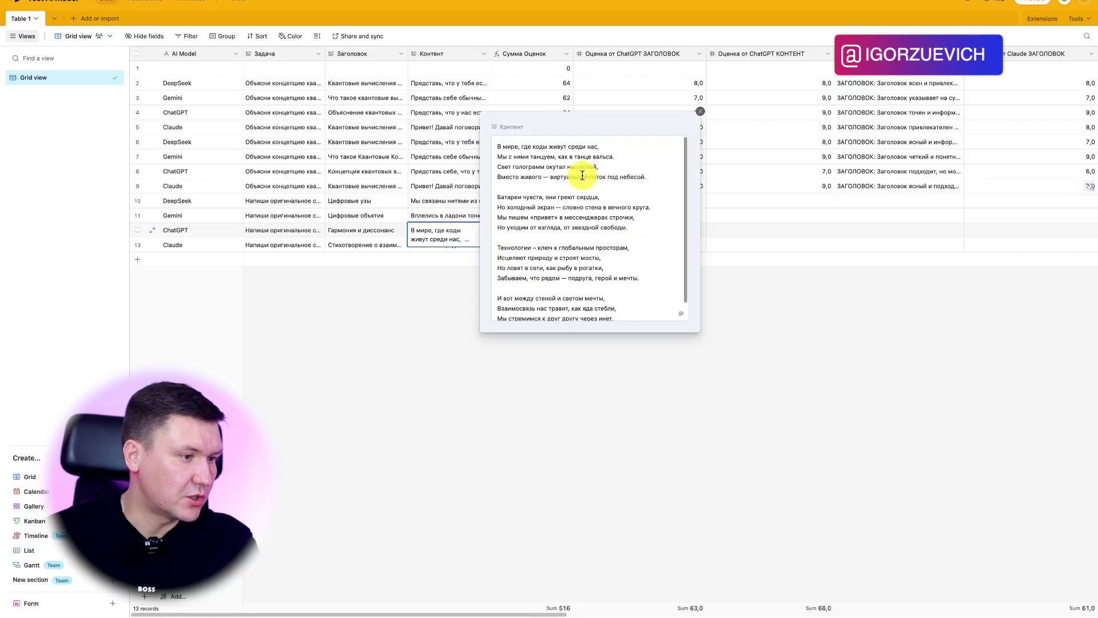
click(698, 112)
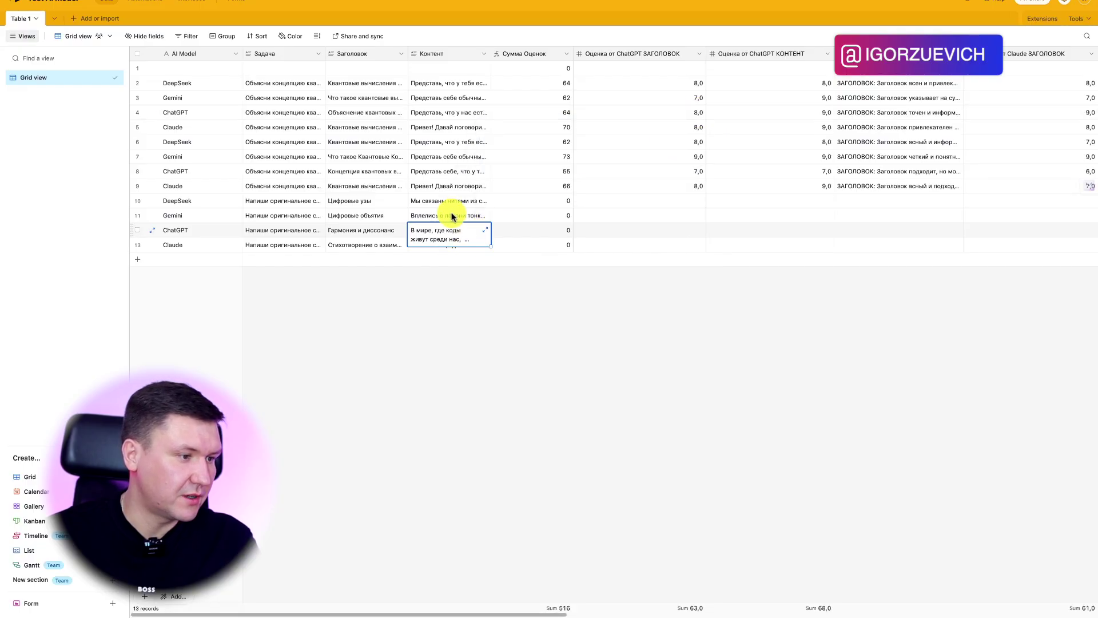
- Read the Контент poems written by Gemini in row 11 and Claude in row 13
click(451, 215)
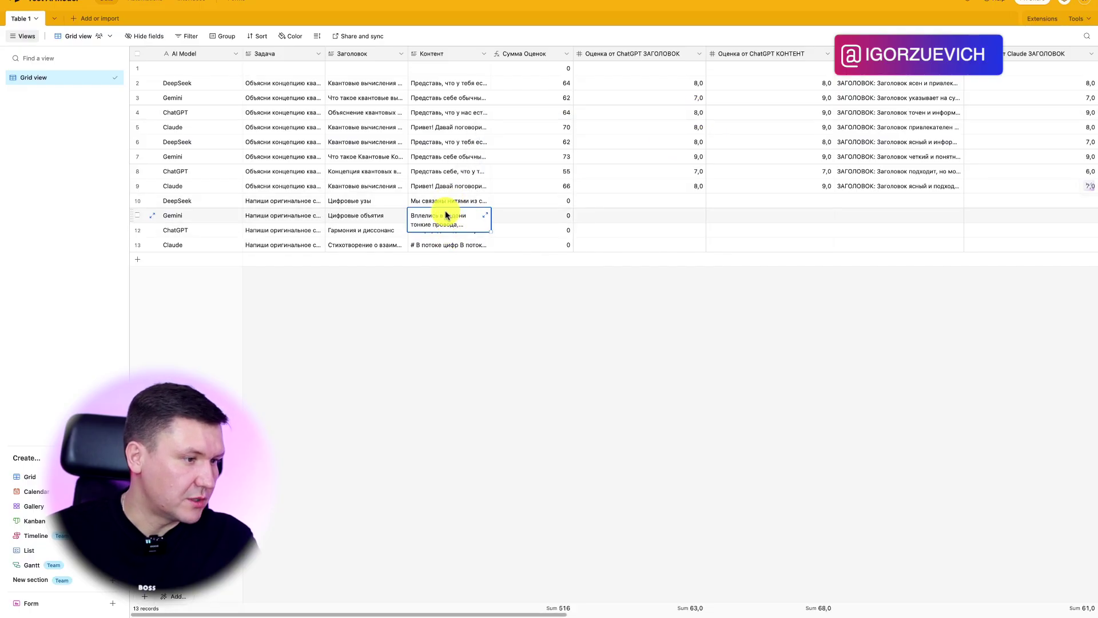
click(486, 217)
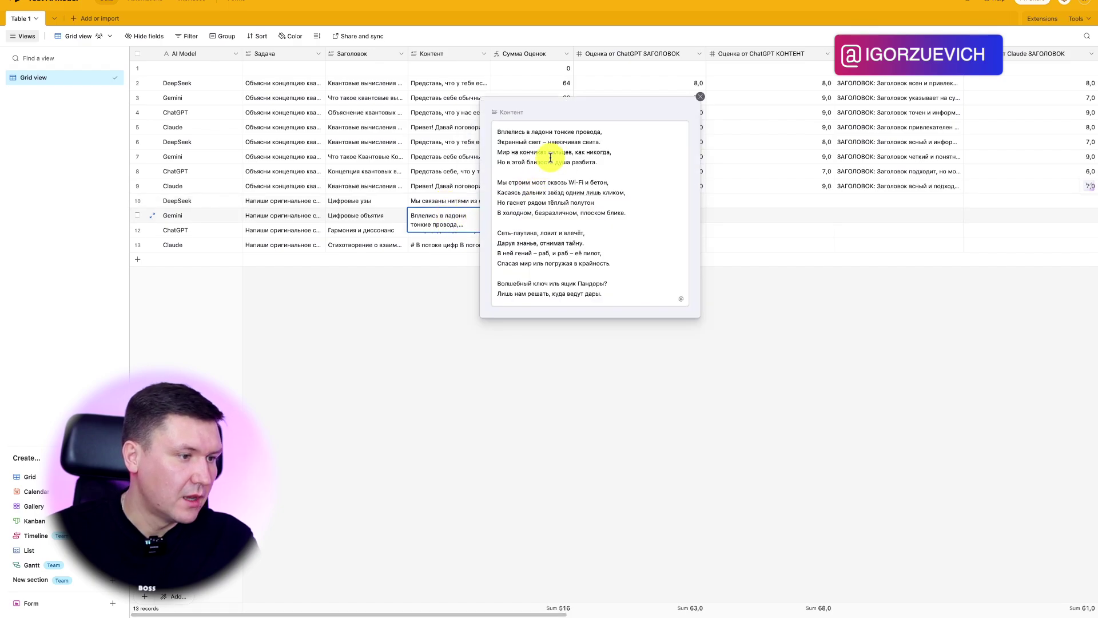
click(701, 99)
click(429, 245)
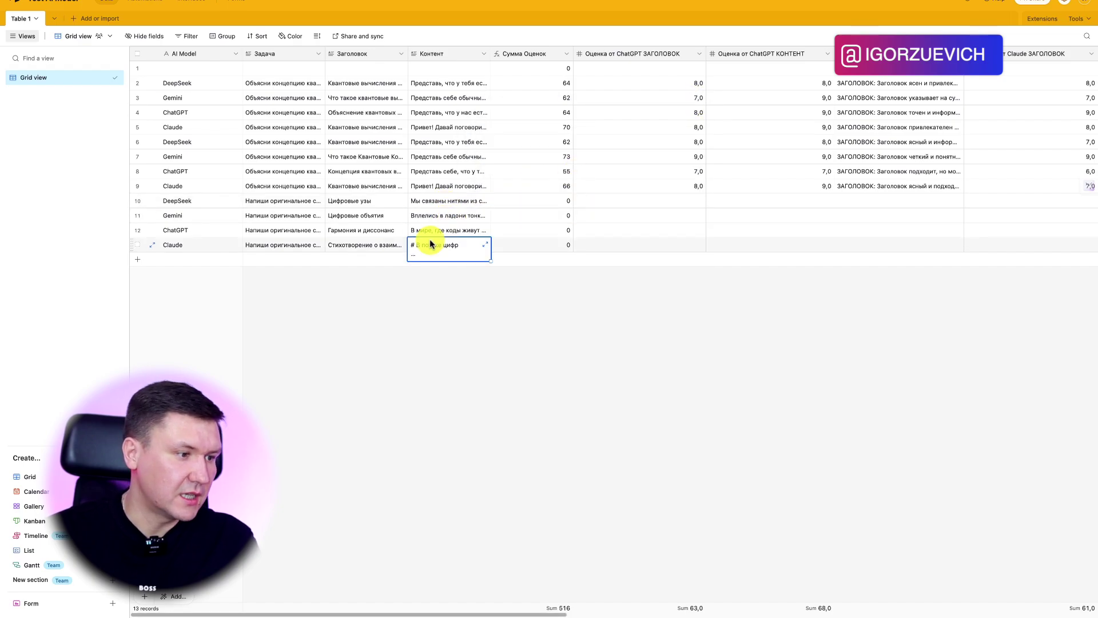
click(484, 244)
scroll(588, 314, down, 1)
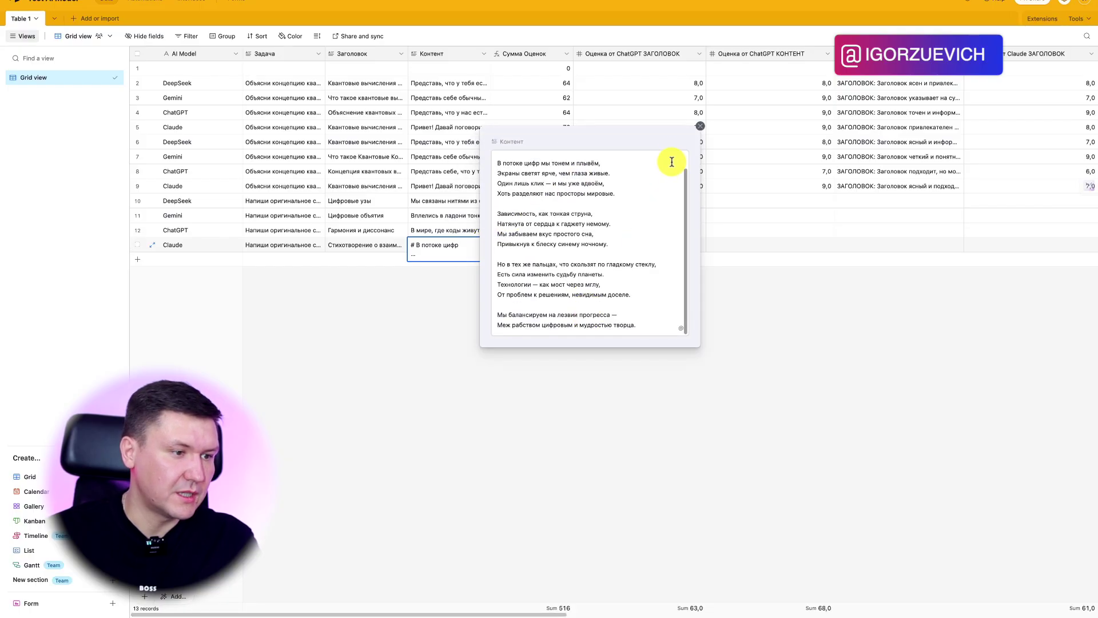
click(699, 131)
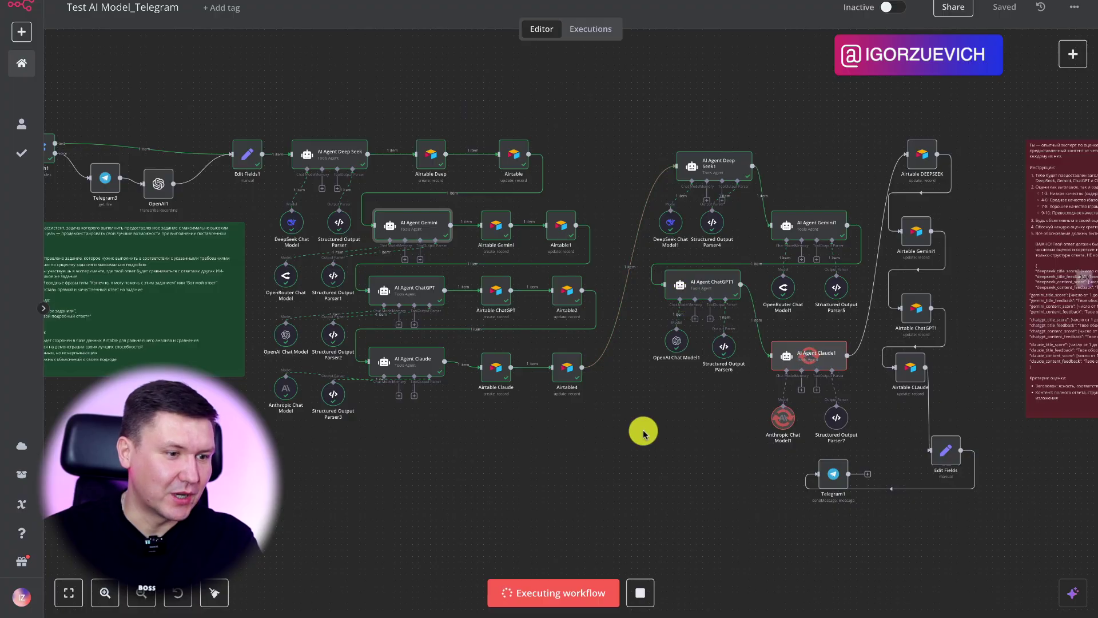
- Follow the evaluation nodes in n8n, and return to Airtable to check Сумма Оценок for DeepSeek and Gemini in rows 10 and 11
scroll(643, 433, right, 5)
scroll(643, 433, right, 5)
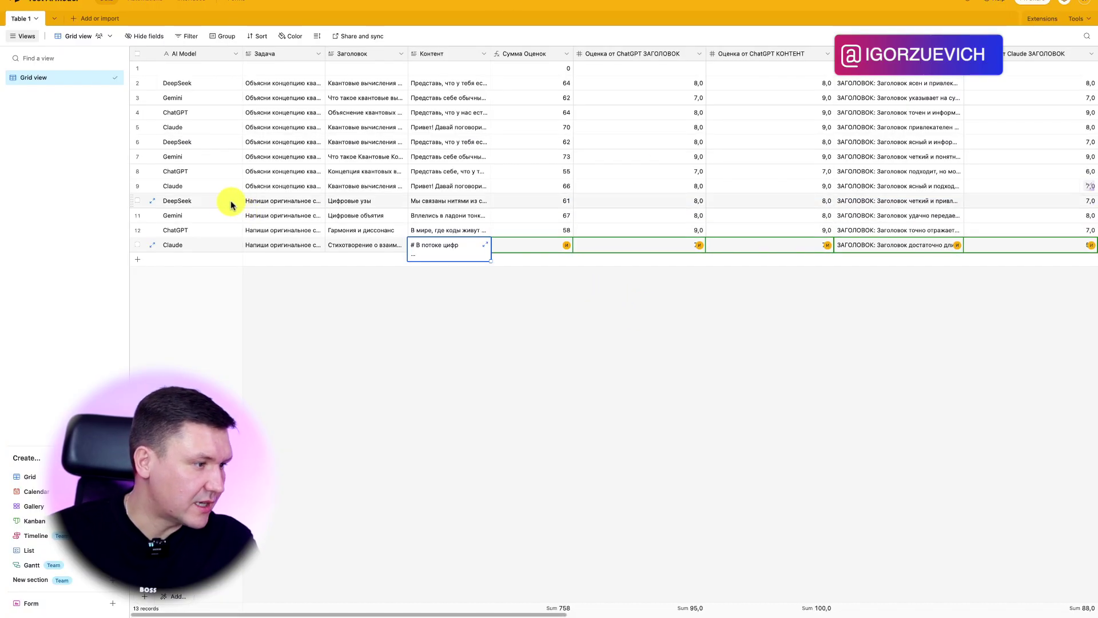
click(210, 202)
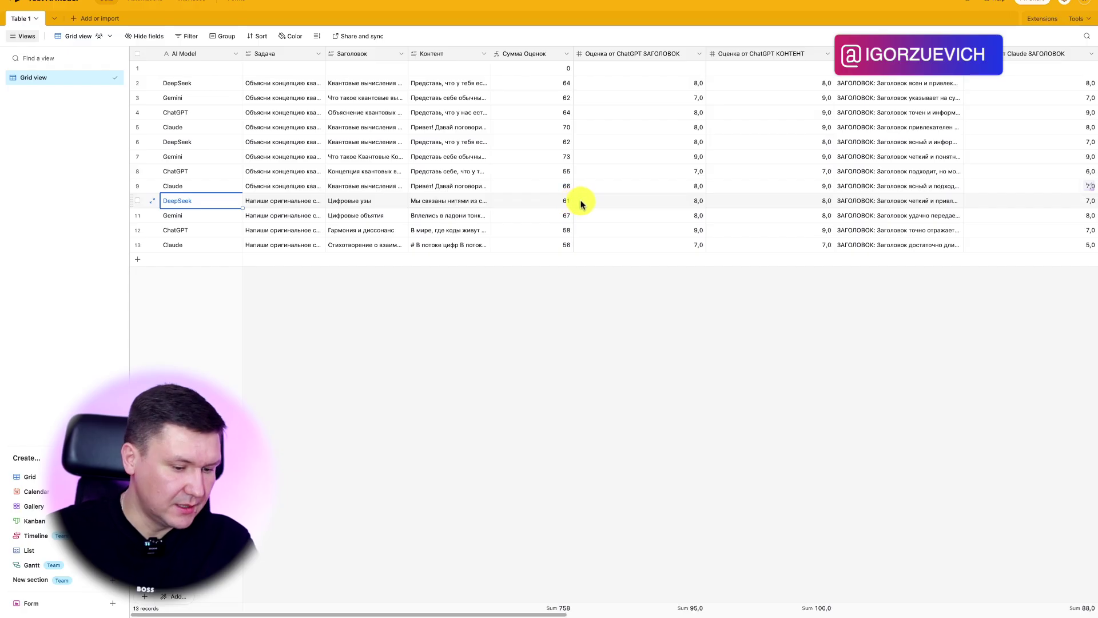
key(Right)
key(Right)
key(Right)
key(Right)
key(Down)
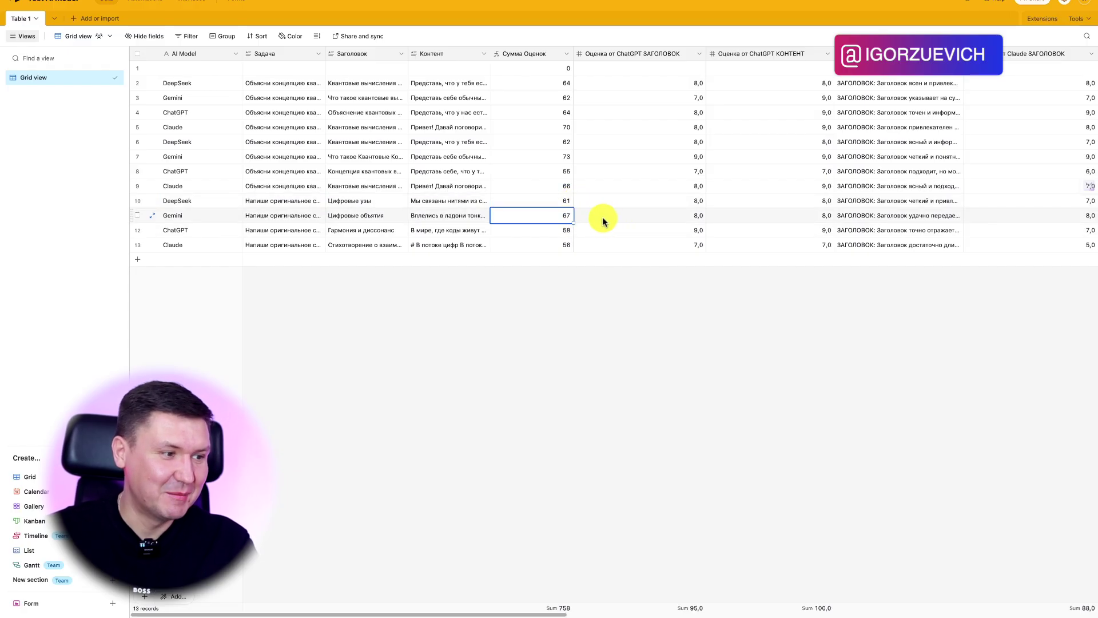
- Compare Gemini's Сумма Оценок in row 11 with the other models' scores, including Claude's in row 13
scroll(602, 221, right, 3)
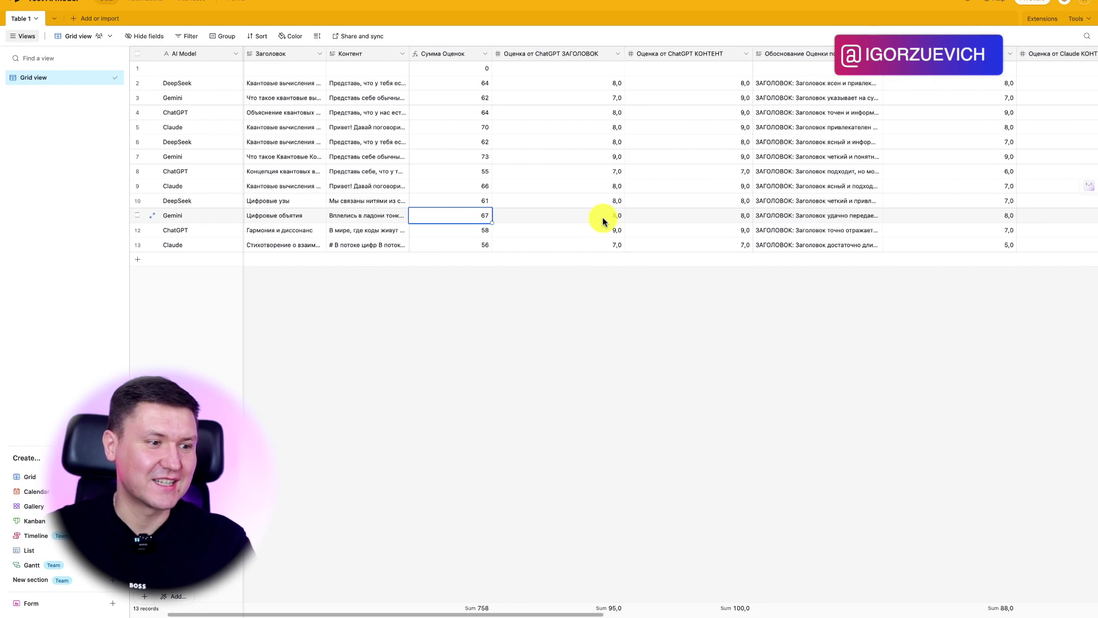
scroll(603, 217, left, 1)
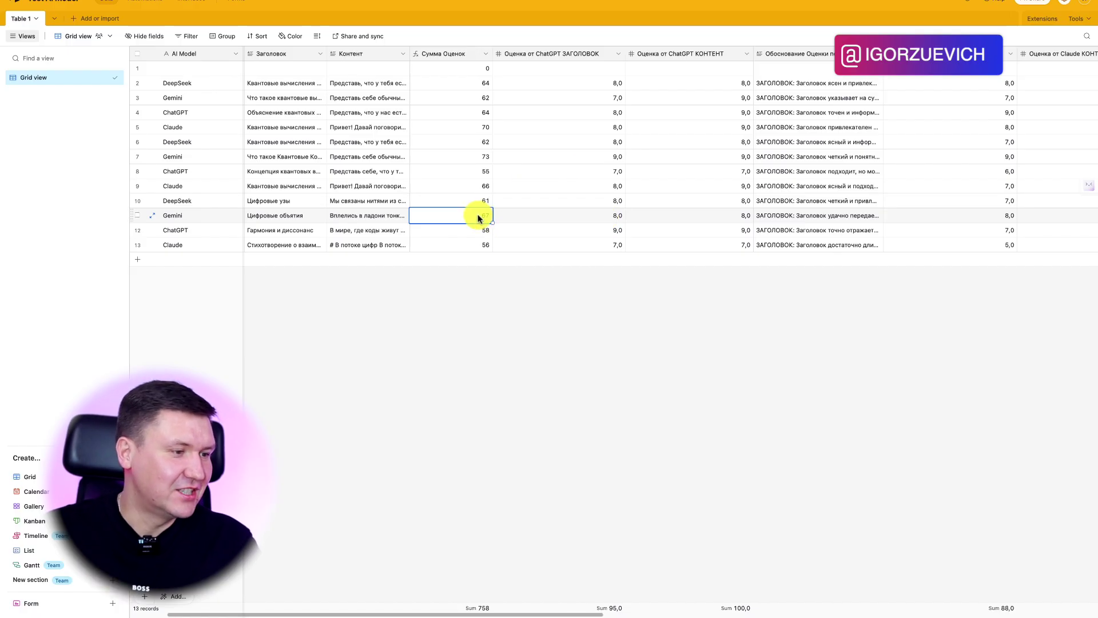
scroll(512, 220, left, 1)
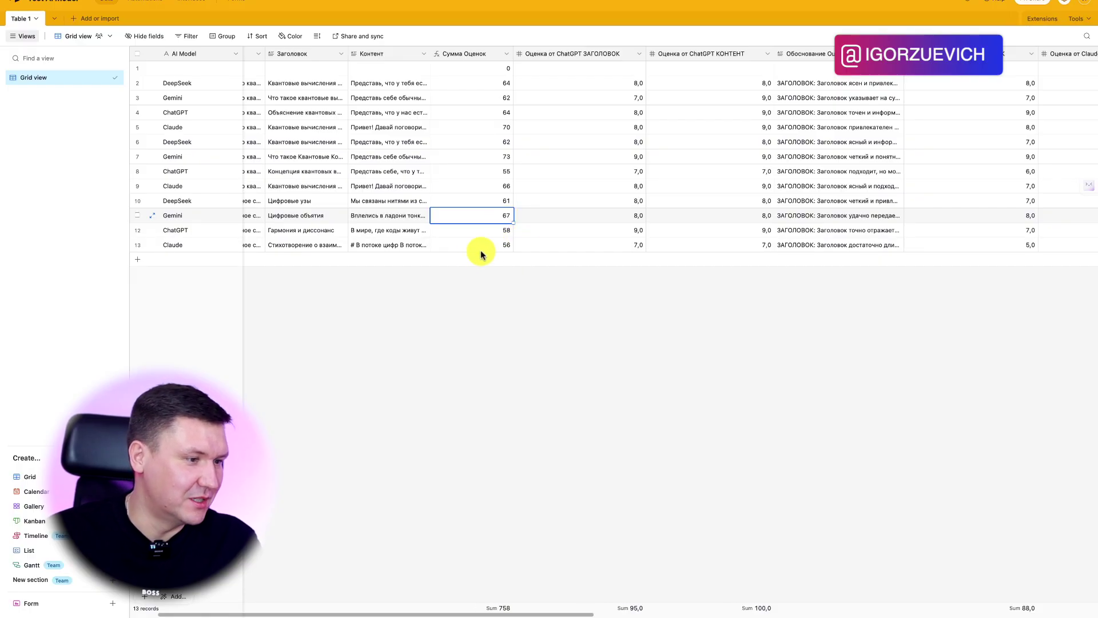
click(501, 246)
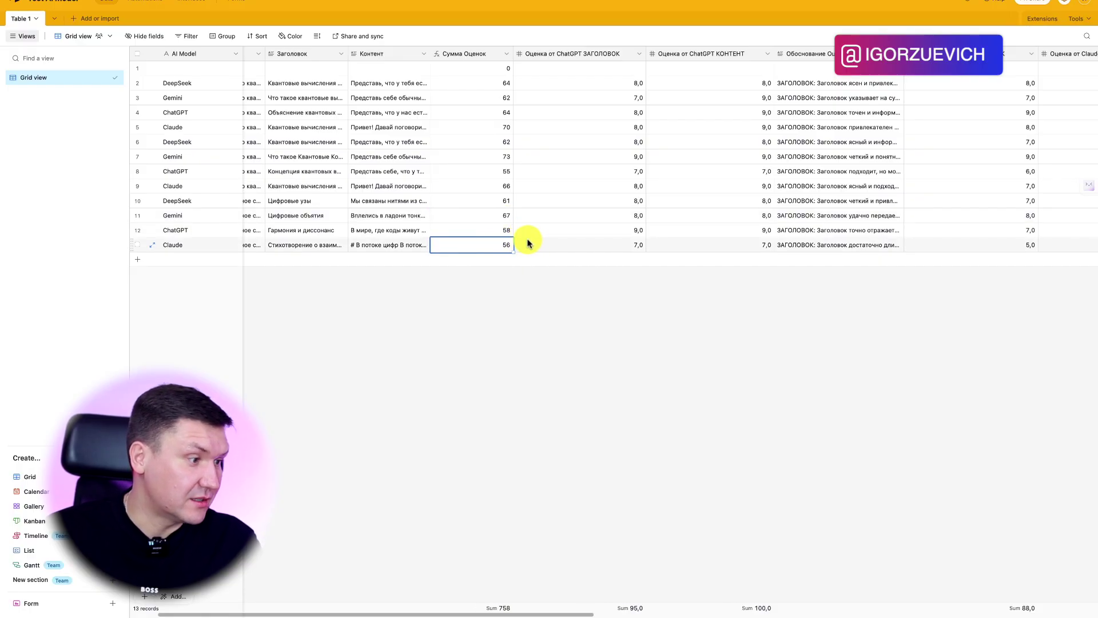
scroll(523, 239, left, 2)
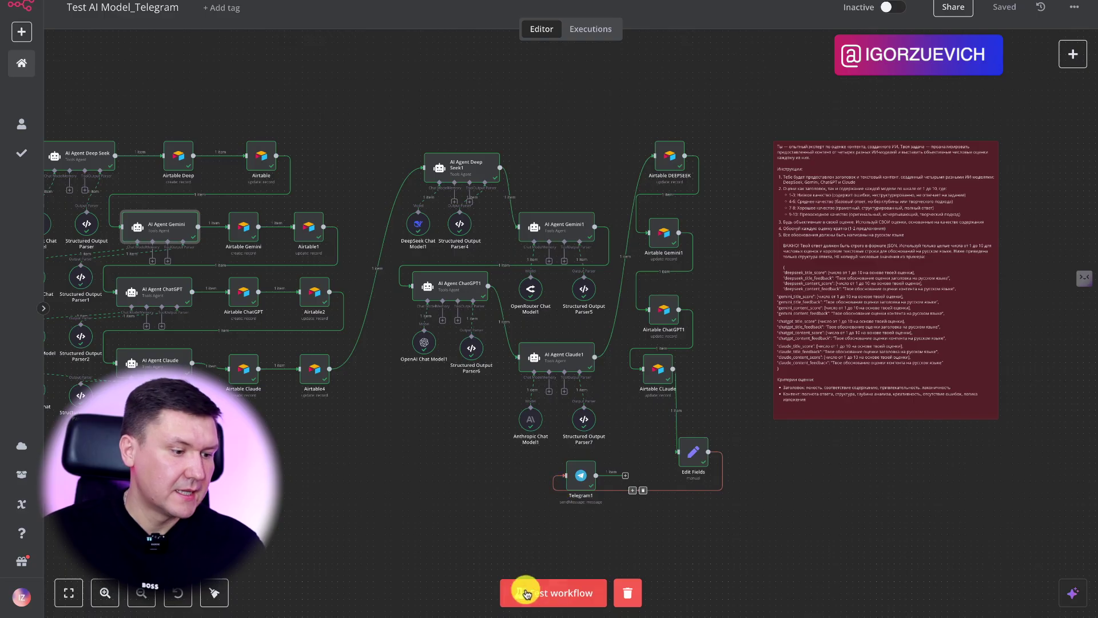
- Run the n8n workflow again and send the Telegram bot a task for a 30-day Instagram content plan with 20 posts for a personal productivity expert
click(522, 592)
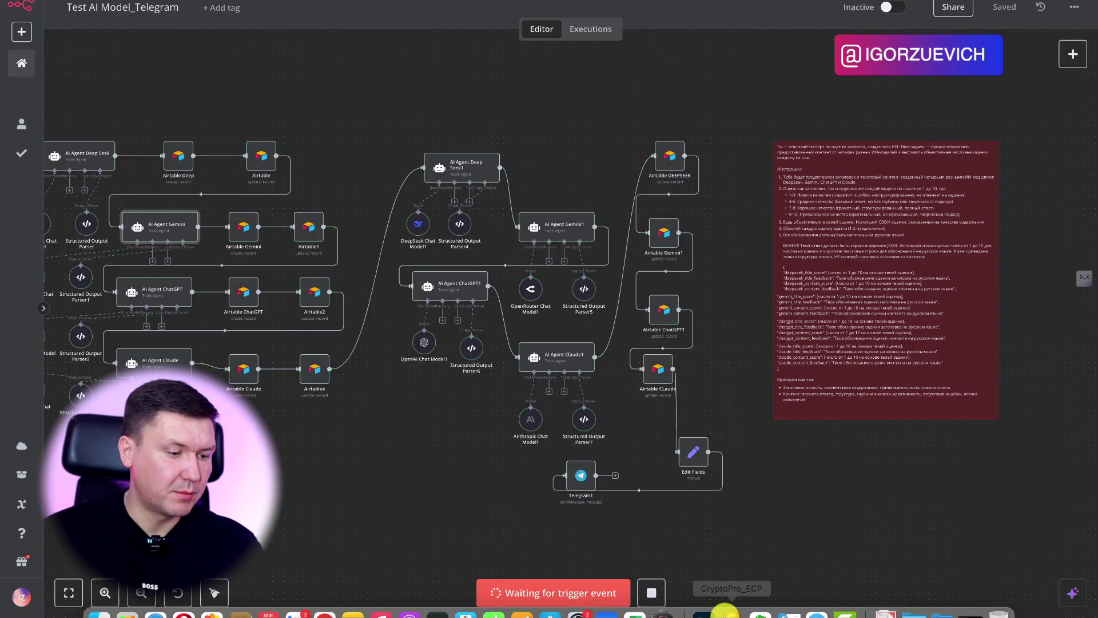
click(816, 596)
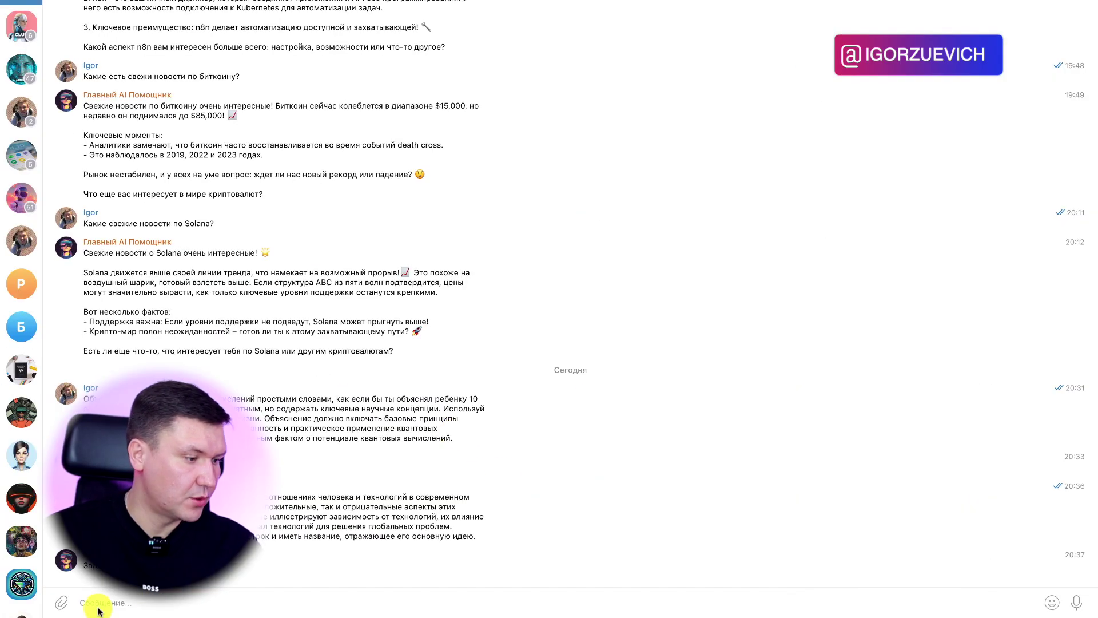
text(Разработай контент-план для Instagram-аккаунта эксперта по личной продуктивности на ближайший месяц (30 дней). План должен включать 20 публикаций с указанием типа контента (фото, карусель, видео, Reels), темы, ключевых сообщений и хештегов для каждой публикации. Контент должен демонстрировать экспертизу, вовлекать аудиторию и способствовать росту подписчиков. Включи 5 идей для вовлекающих Stories и 3 темы для прямых эфиров. Также предложи график публикаций с учетом оптимального времени для вовлечения аудитории. Целевая аудитория — профессионалы 25-45 лет, стремящиеся повысить свою продуктивность и достичь баланса работы и личной жизни.)
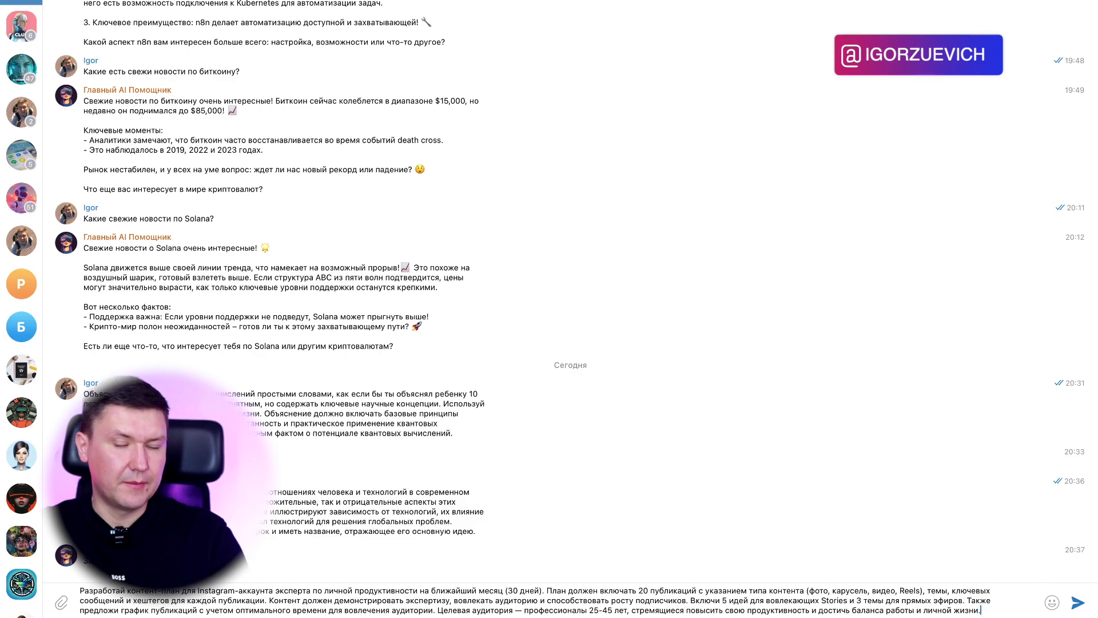
key(Return)
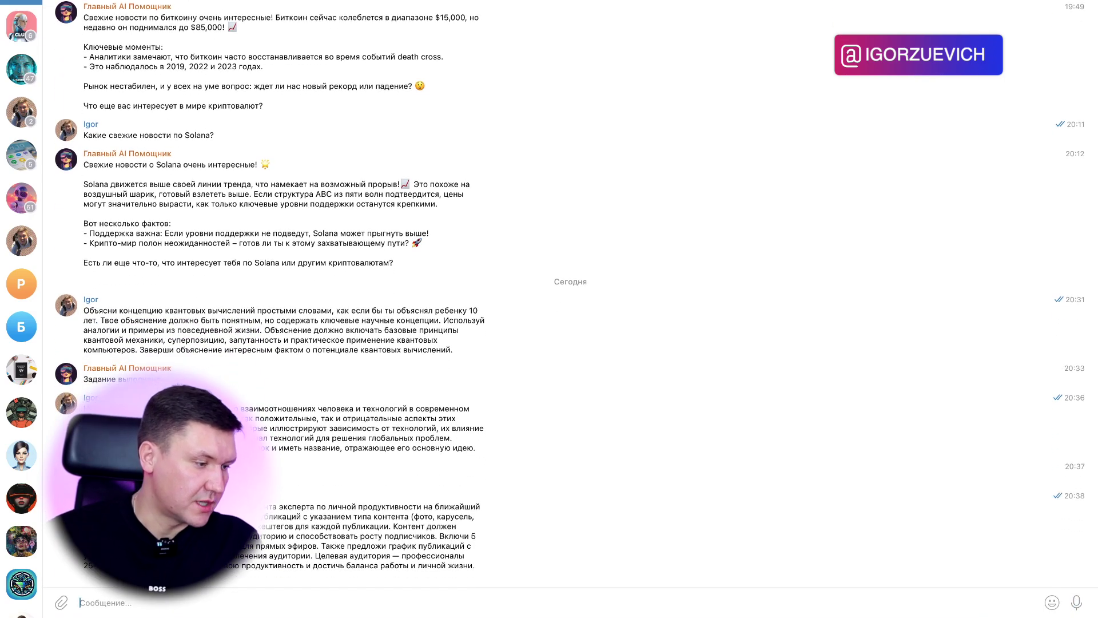